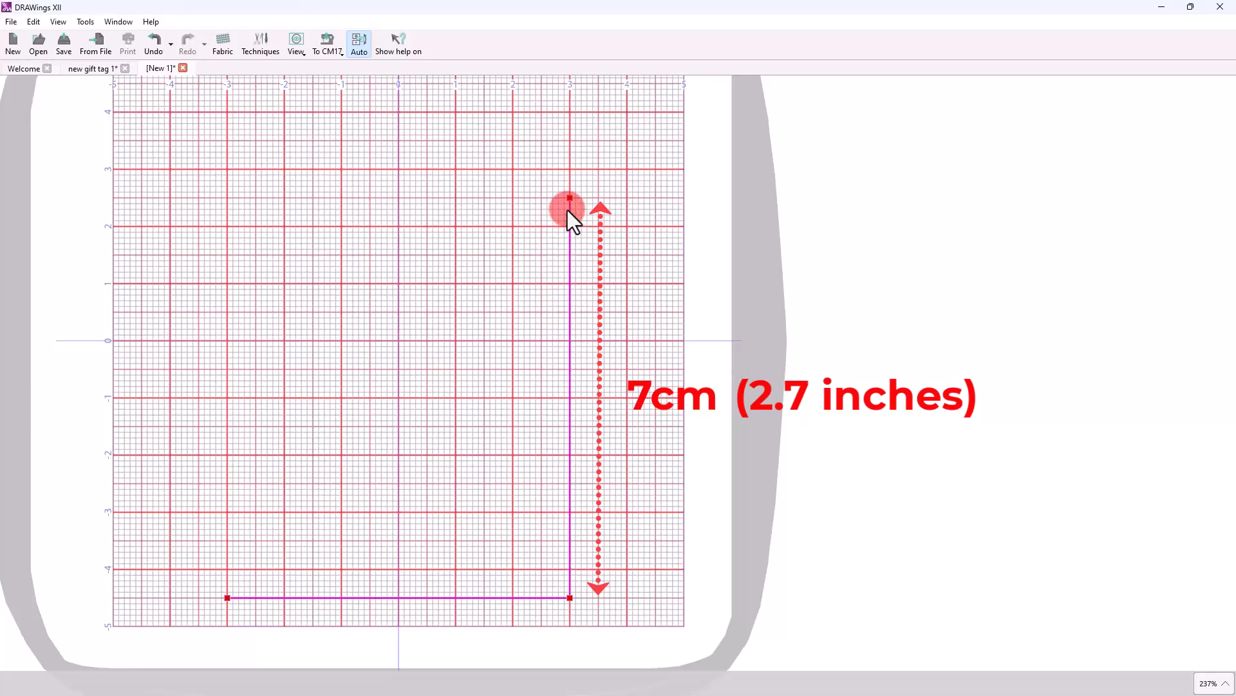
Complete the closed tag outline with a 7 cm straight side, mirrored upper corners cut 1 cm by 2 cm, and a 4 cm top edge.
left_click(569, 203)
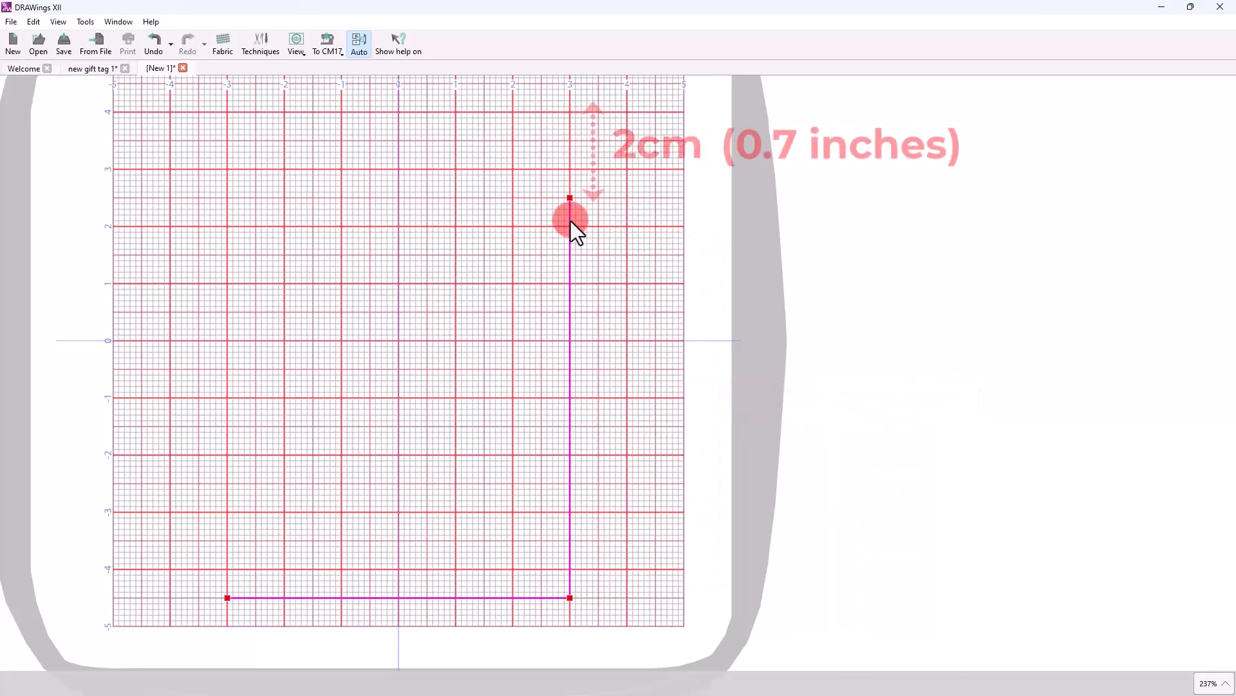
left_click(514, 112)
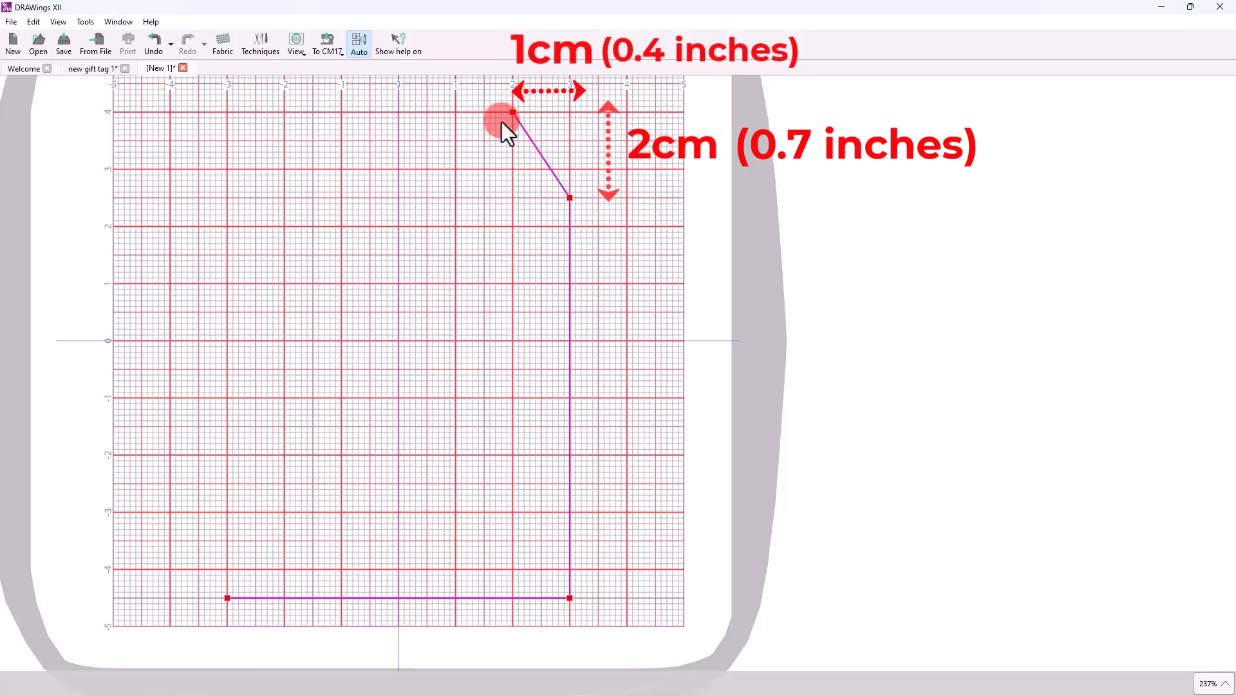
scroll(501, 121, "up", 2)
left_click(511, 146)
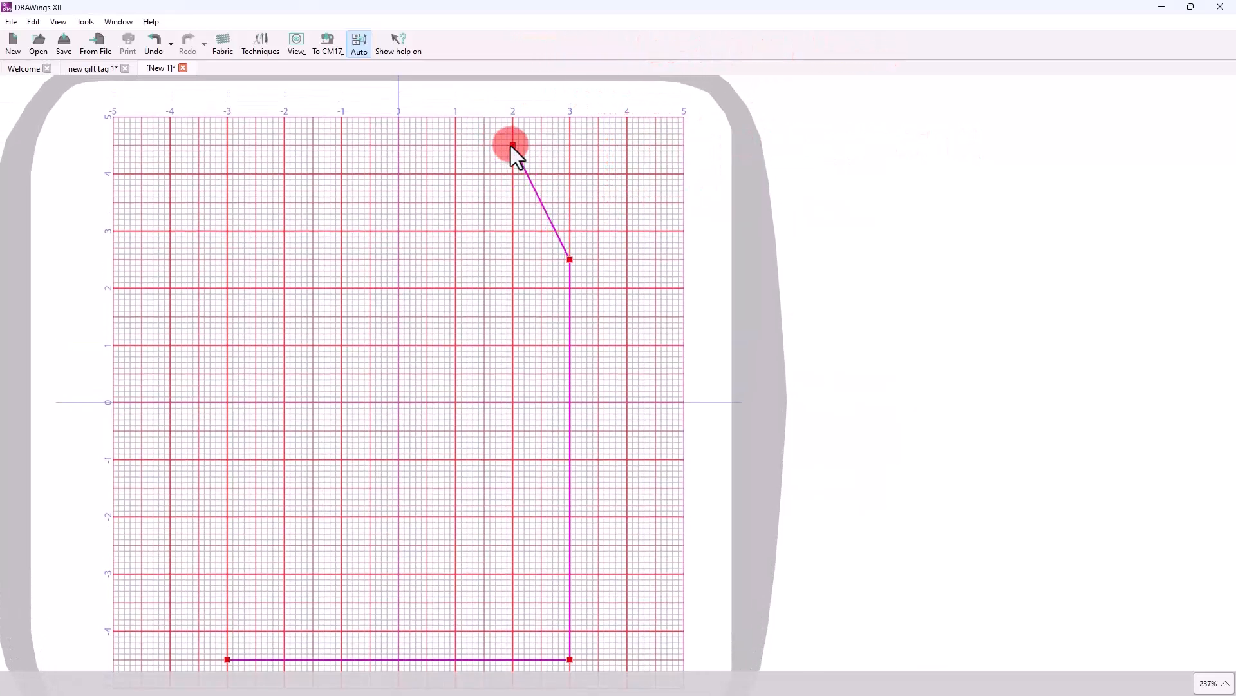
left_click(259, 152)
left_click_drag(261, 153, 280, 150)
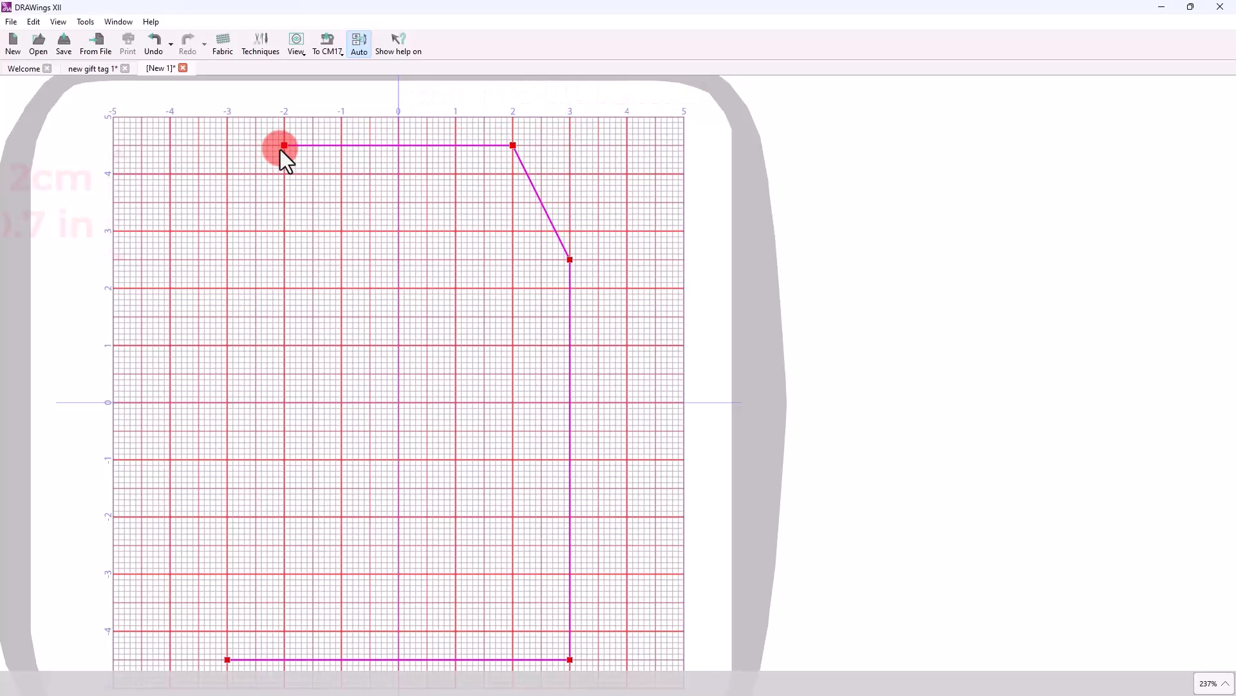
left_click_drag(252, 229, 221, 539)
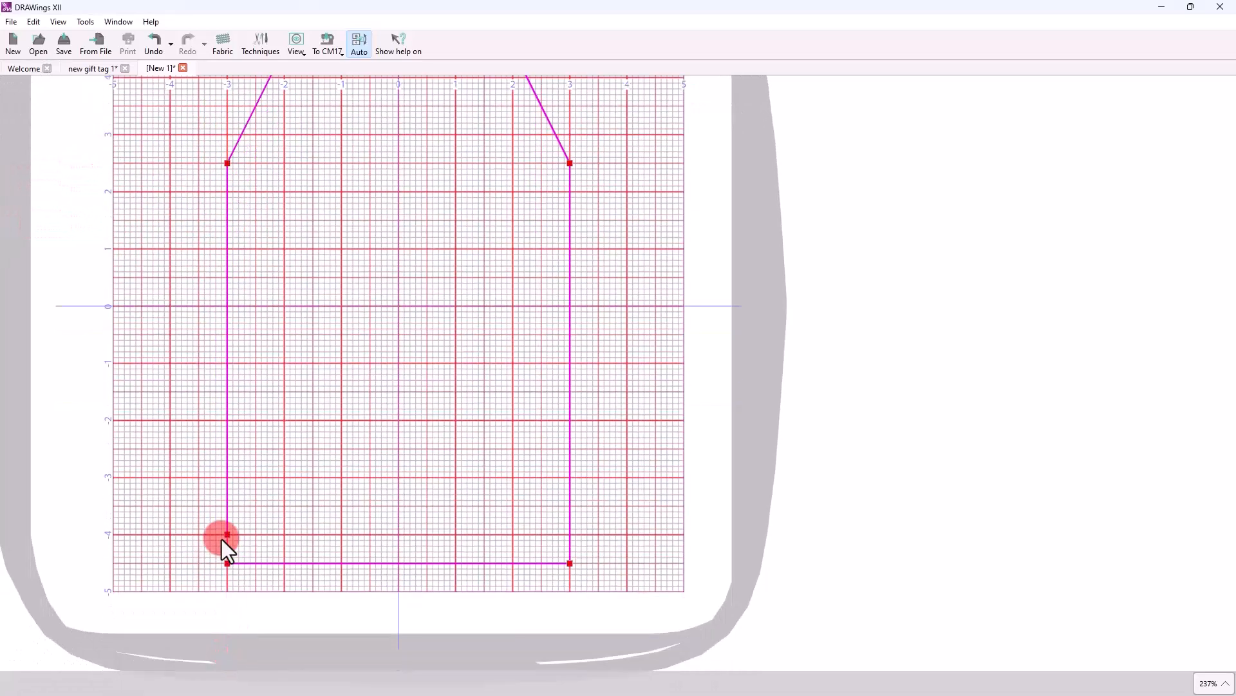
left_click(226, 561)
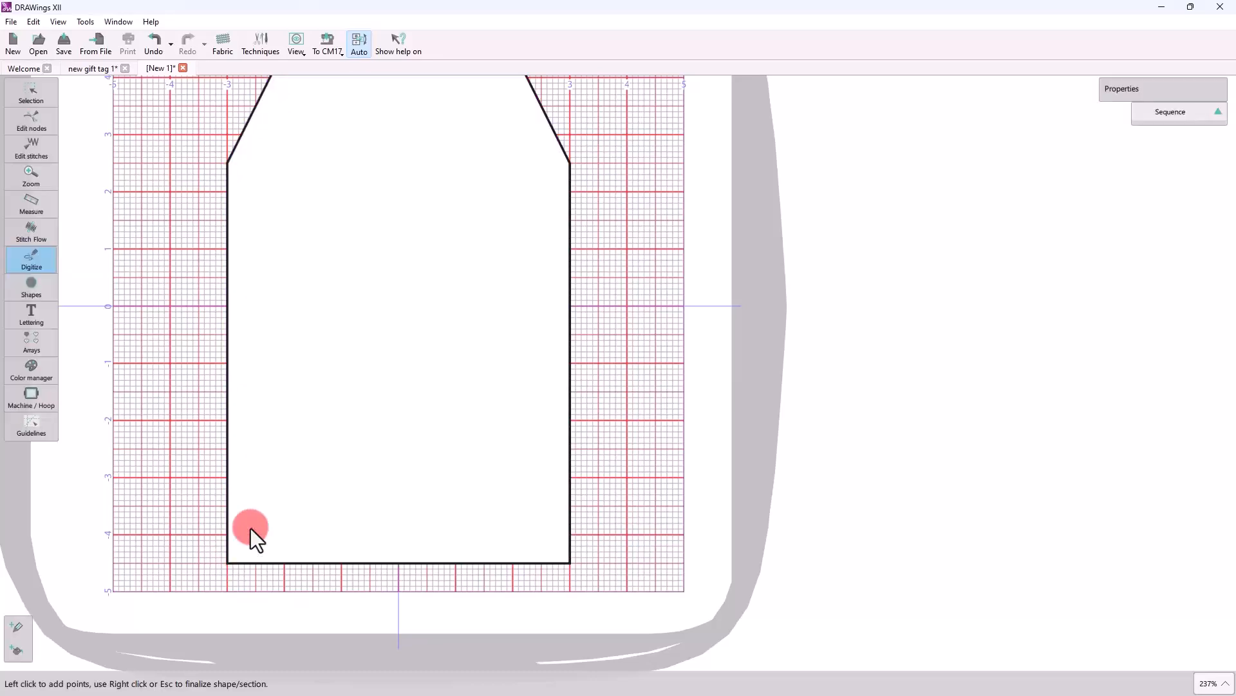
right_click(295, 438)
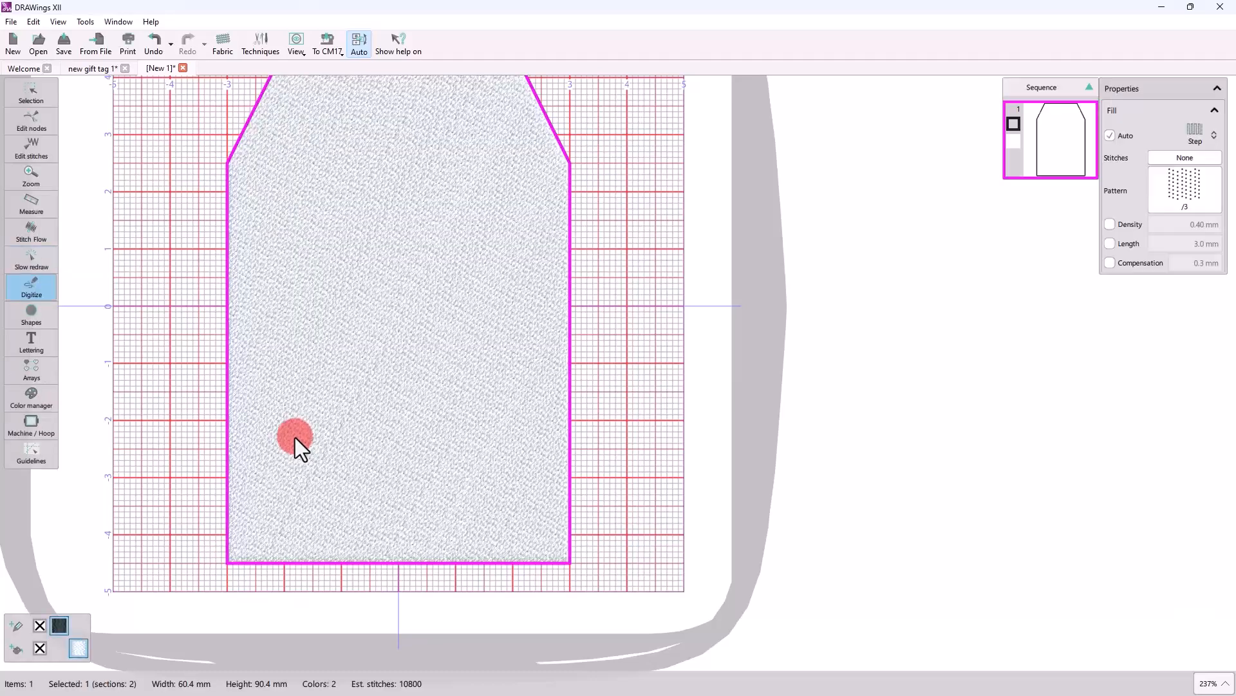
Select the finished tag shape and center it to the hoop.
left_click(616, 427)
scroll(319, 578, "down", 3)
left_click(373, 448)
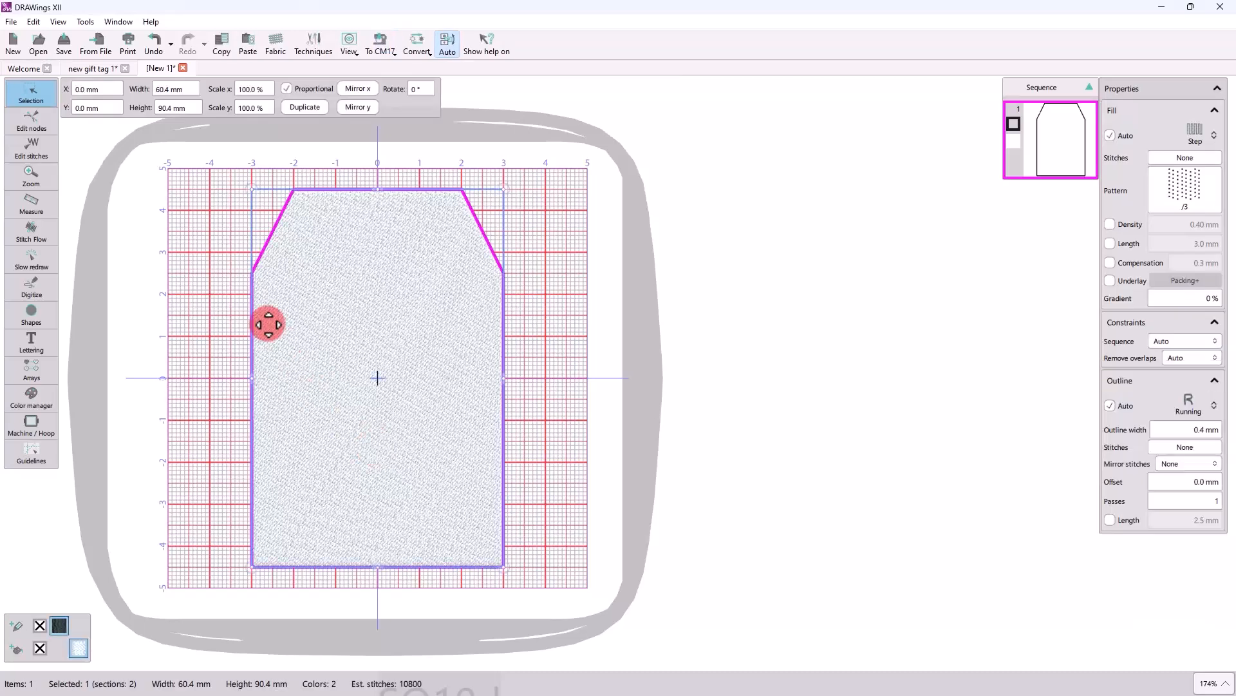
left_click(379, 50)
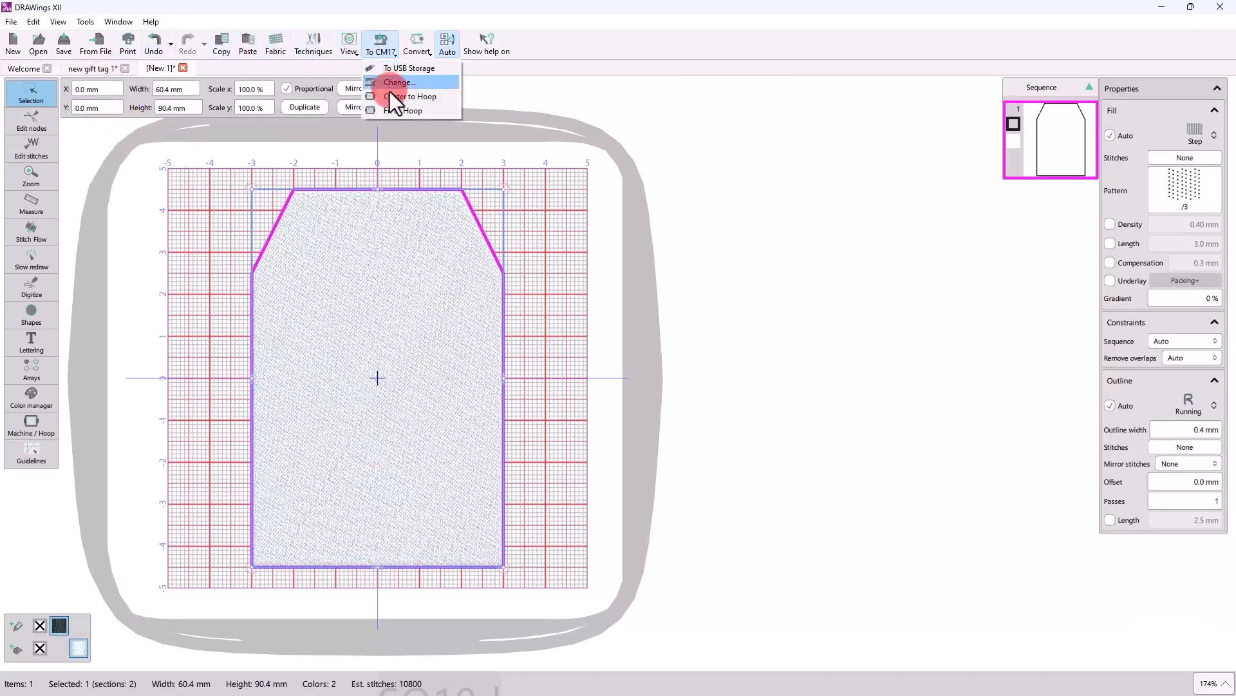
left_click(391, 97)
Hide the grid in the design workspace.
left_click(58, 21)
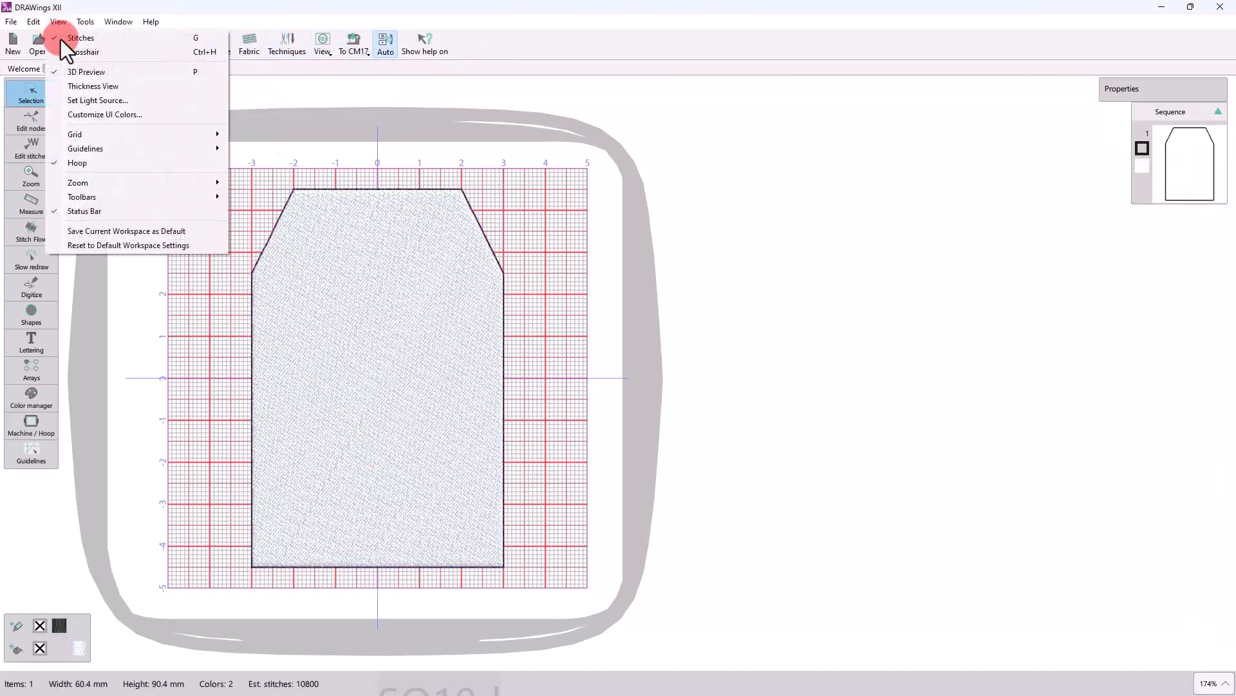
mouse_move(135, 132)
left_click(285, 138)
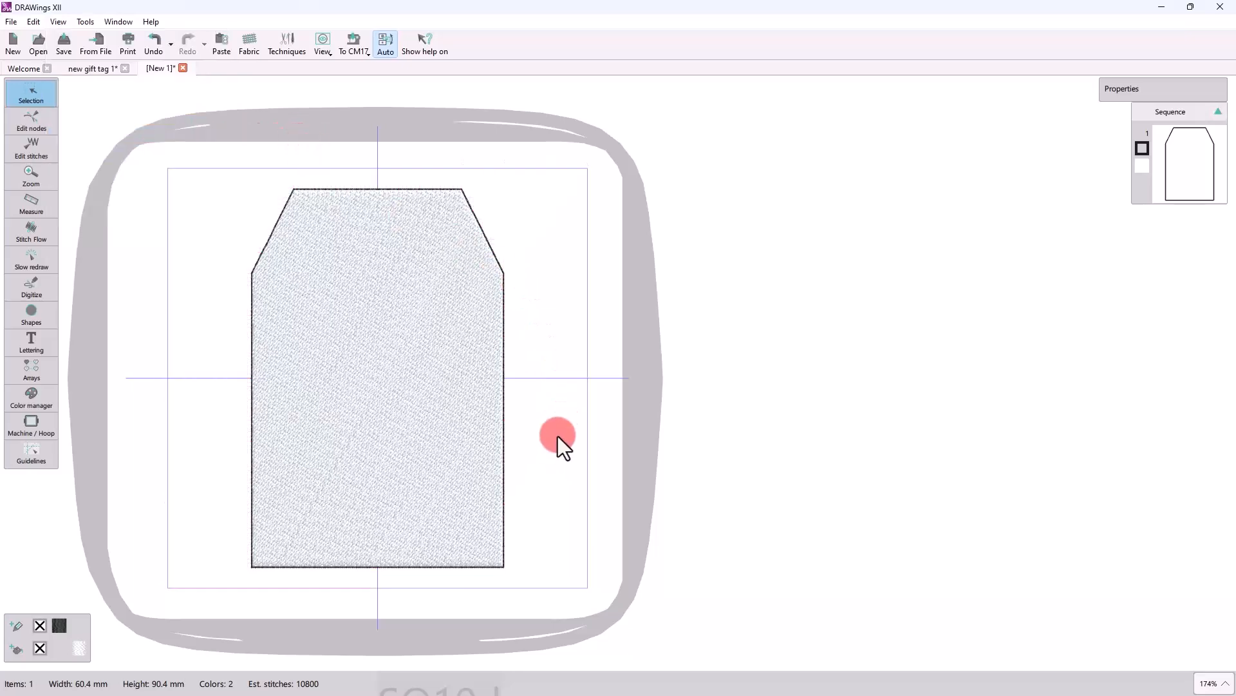
Remove the fill from the tag shape, keeping only its outline.
scroll(517, 517, "up", 3)
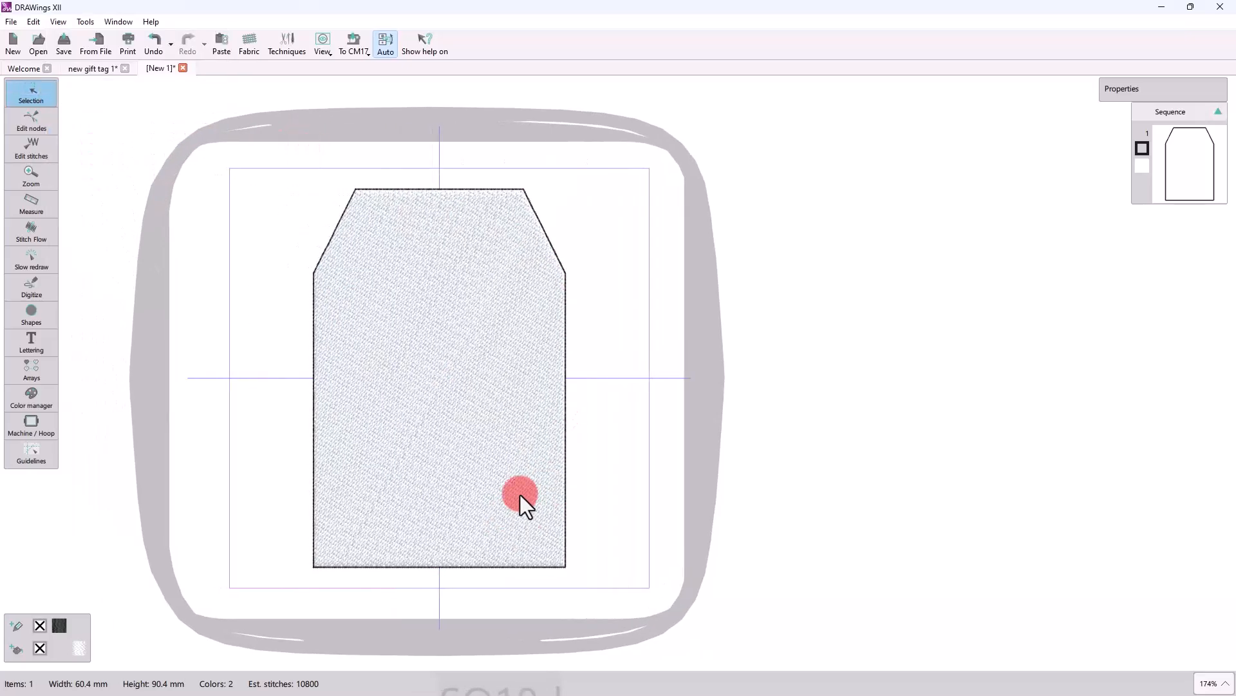
left_click(609, 355)
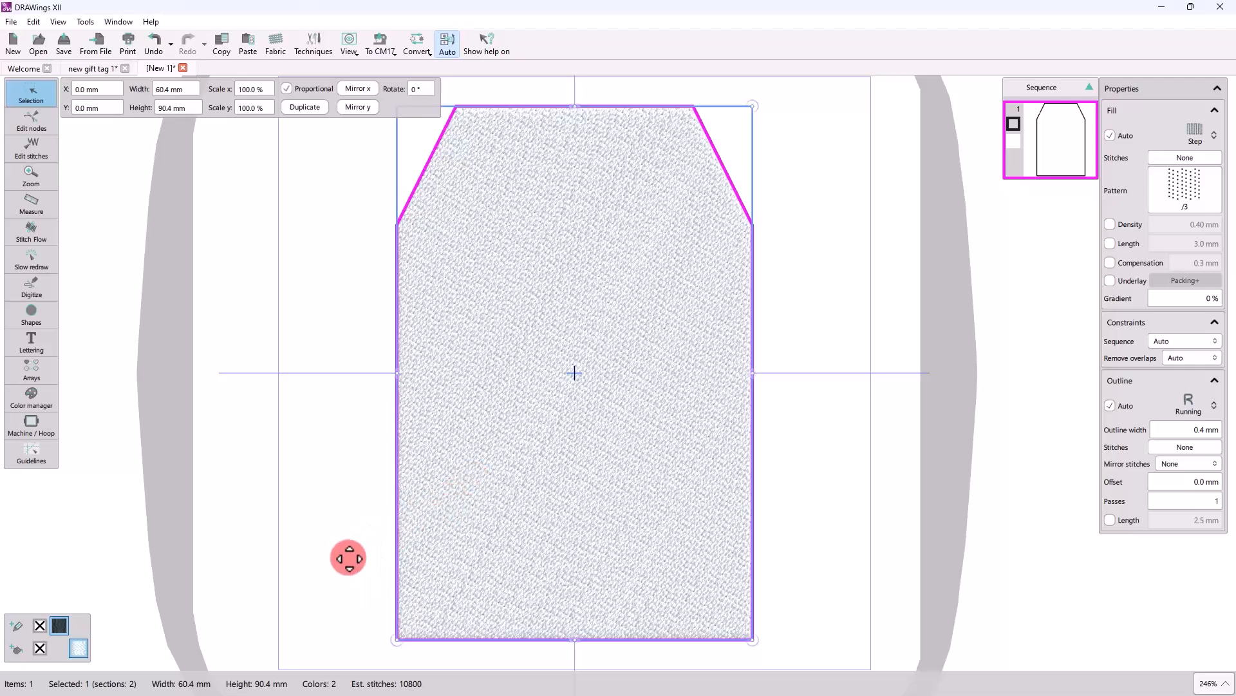
left_click(40, 648)
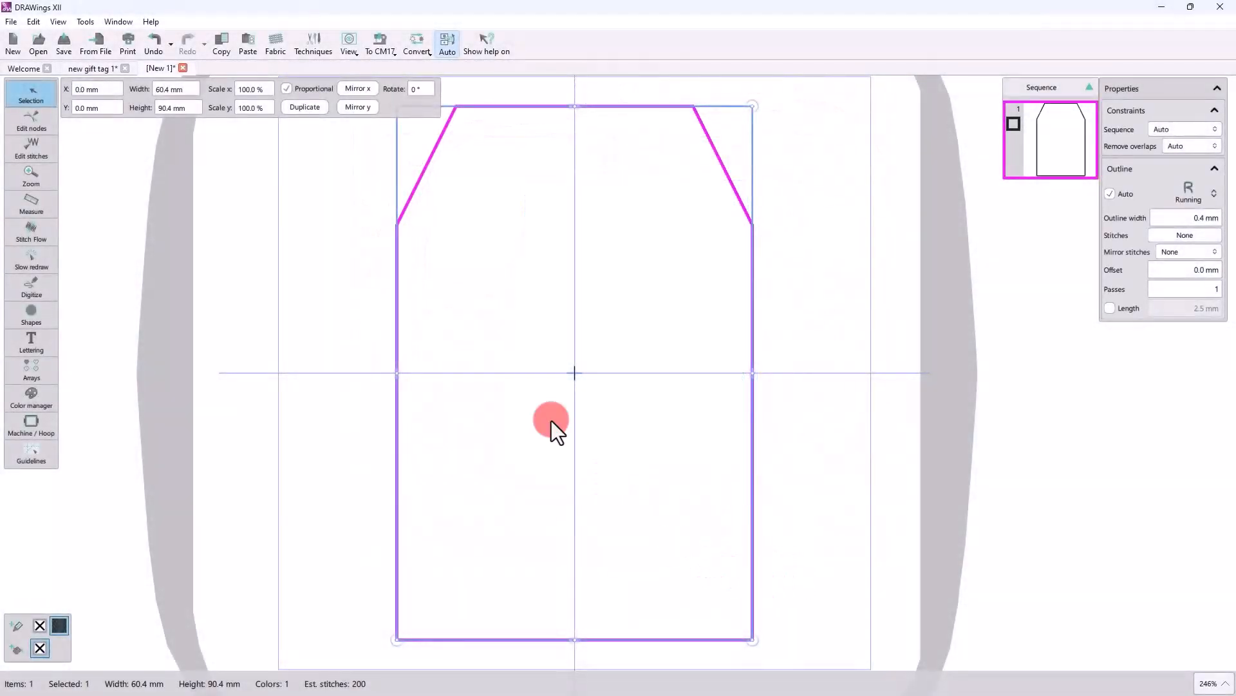
Duplicate the tag outline and recolor the copy's outline dark violet-blue.
left_click(306, 108)
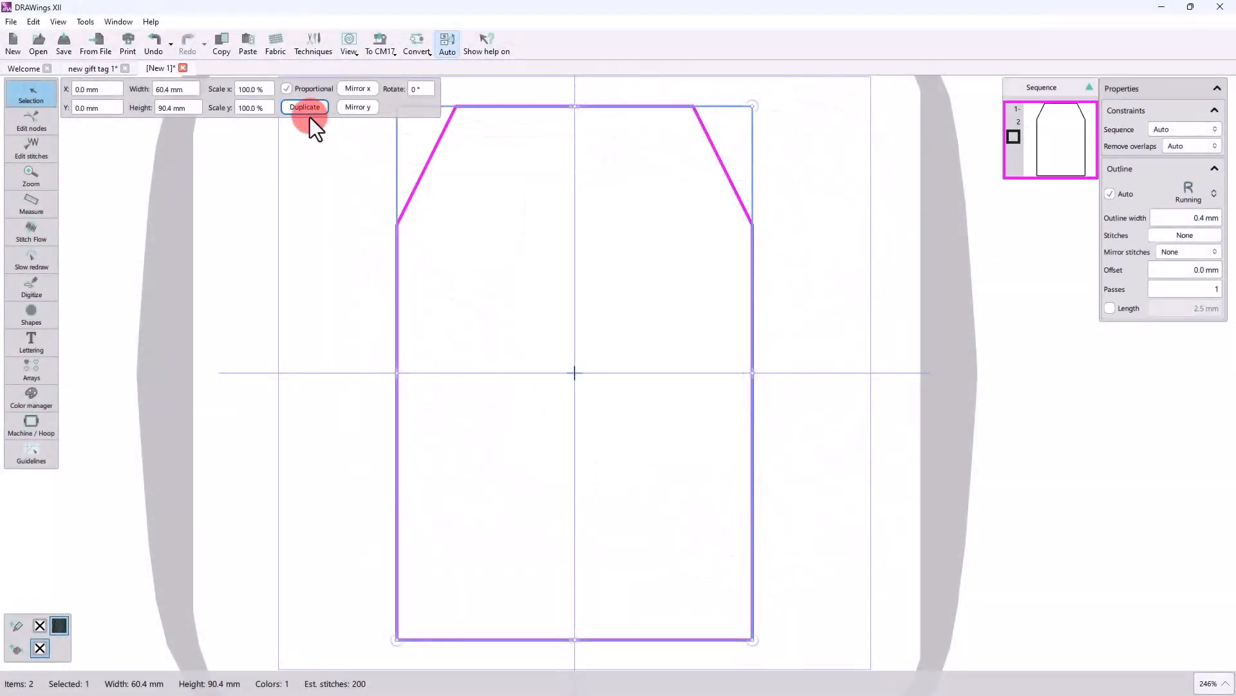
left_click(13, 626)
left_click_drag(151, 567, 151, 505)
left_click(61, 546)
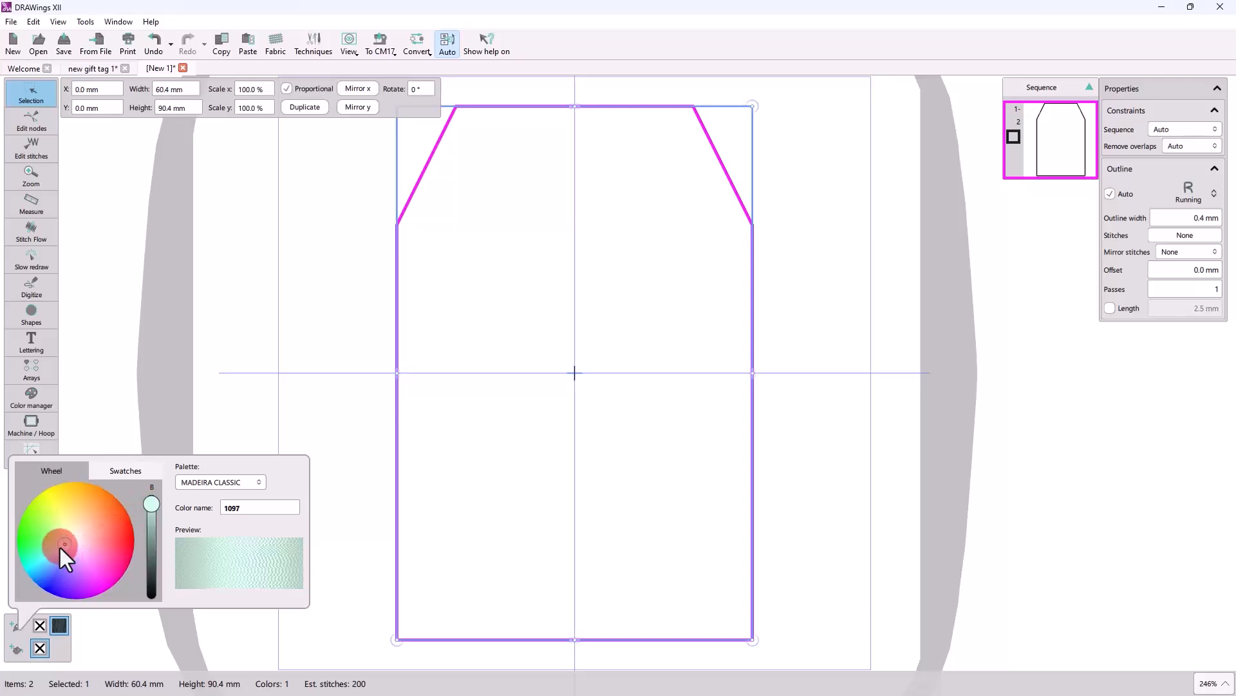
left_click(50, 587)
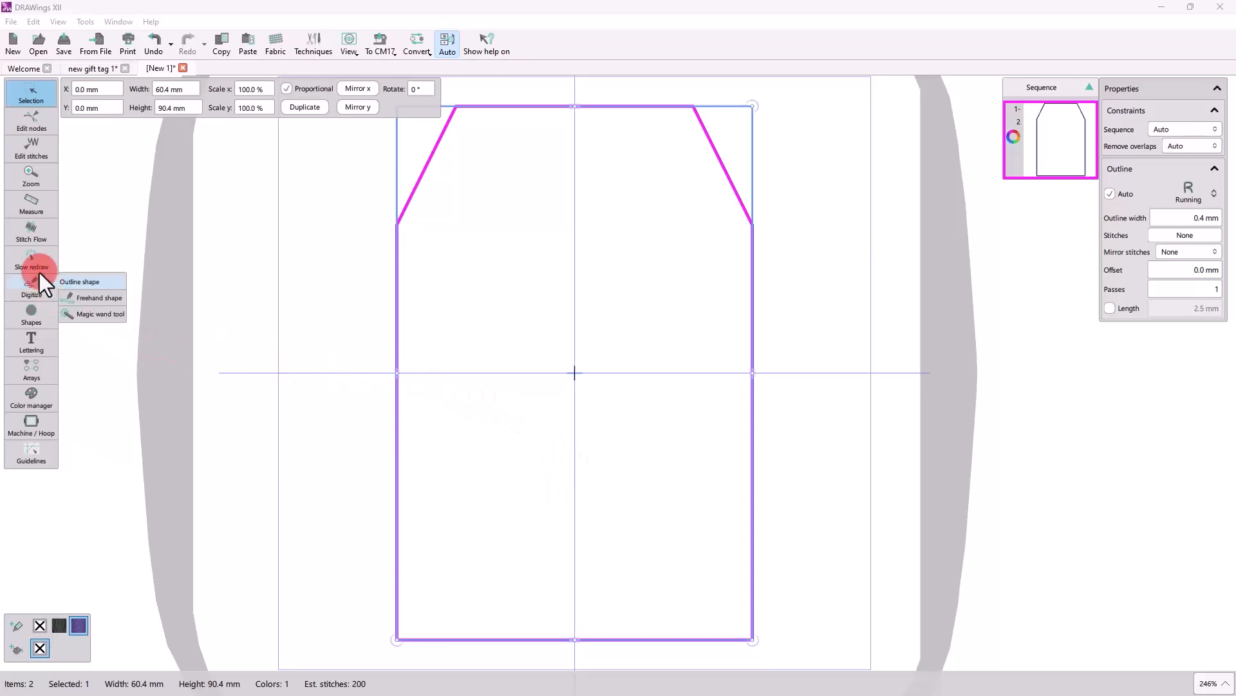
Draw a three-sided polygon about 12 mm wide and 11 mm high on the vertical center line in the tag's upper half.
mouse_move(32, 318)
left_click(78, 374)
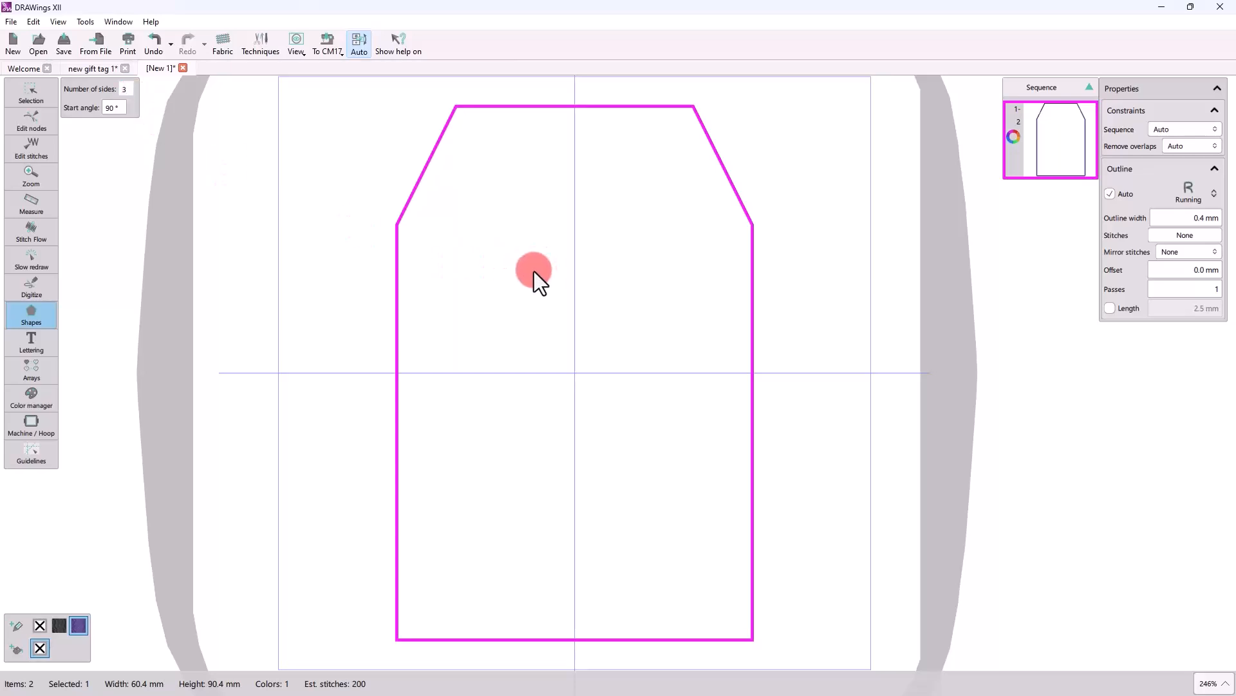
left_click_drag(534, 272, 609, 361)
key("Escape")
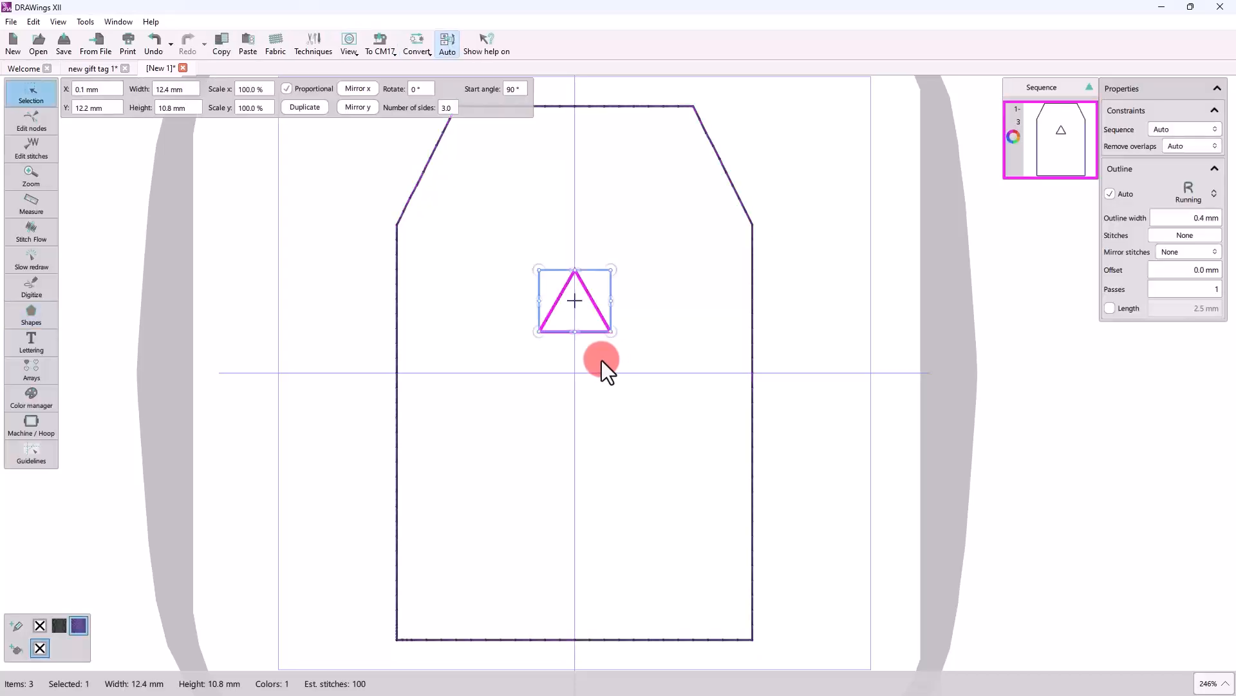
Convert the triangle to curves and reshape it with inward-curving sides and a base that bulges downward.
right_click(559, 323)
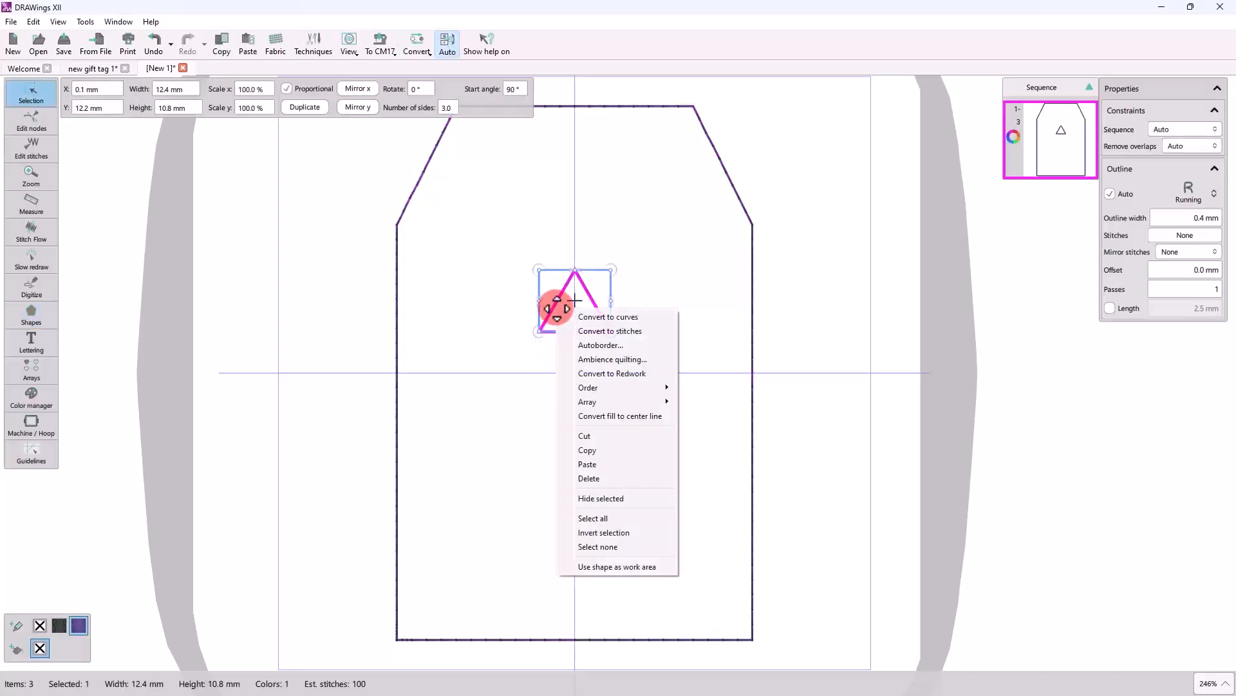
left_click(586, 340)
left_click(585, 331)
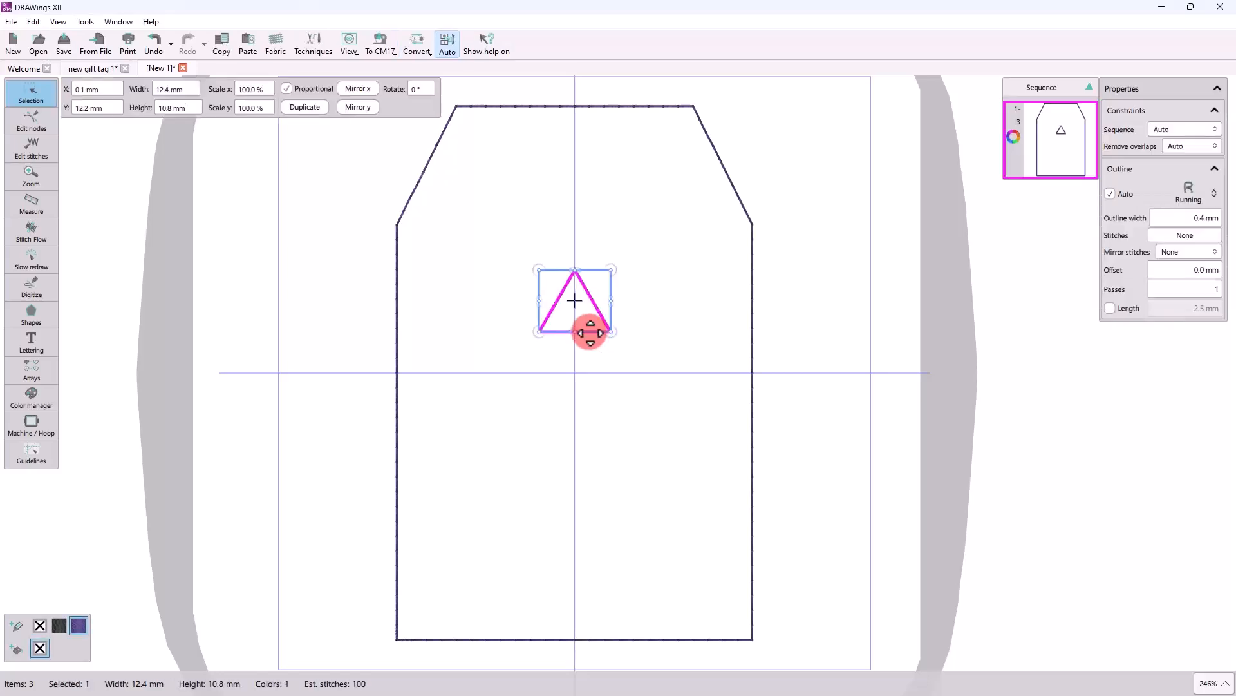
left_click(47, 129)
left_click_drag(560, 293, 593, 343)
left_click(585, 341)
left_click(635, 422)
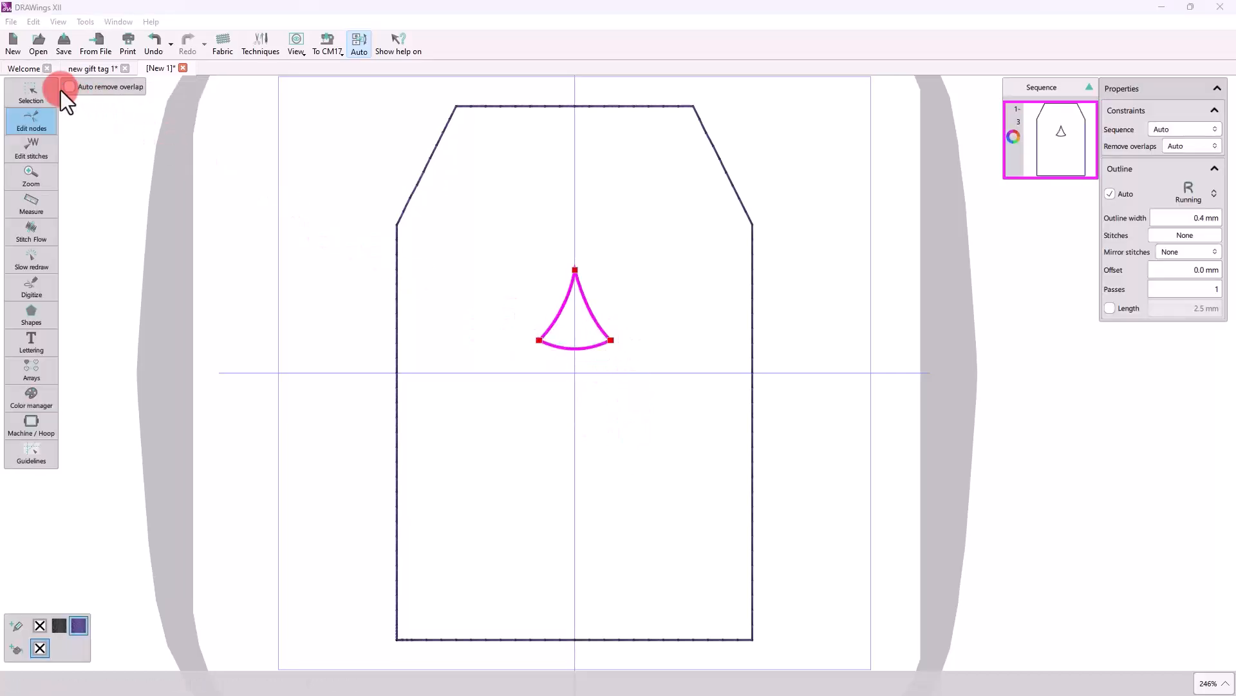
Resize the curved triangle to 25 mm high, and without proportional scaling set its width to 25 mm.
left_click(40, 94)
left_click(583, 327)
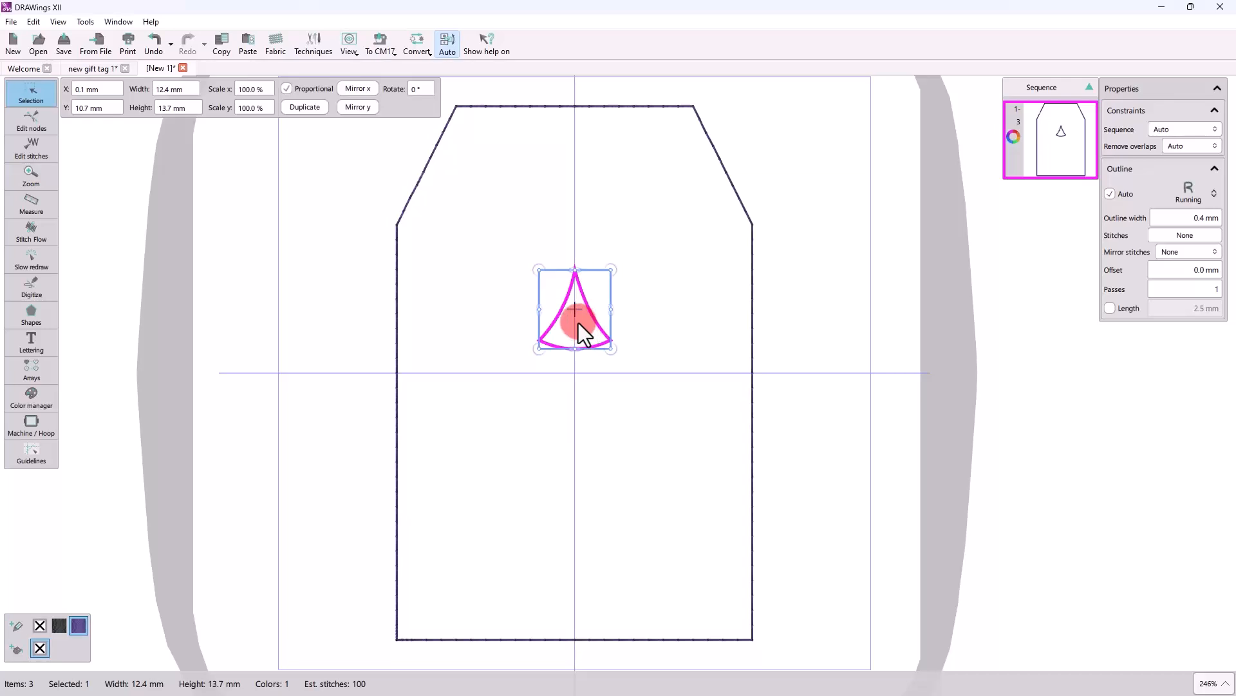
double_click(175, 105)
type("25")
key("Return")
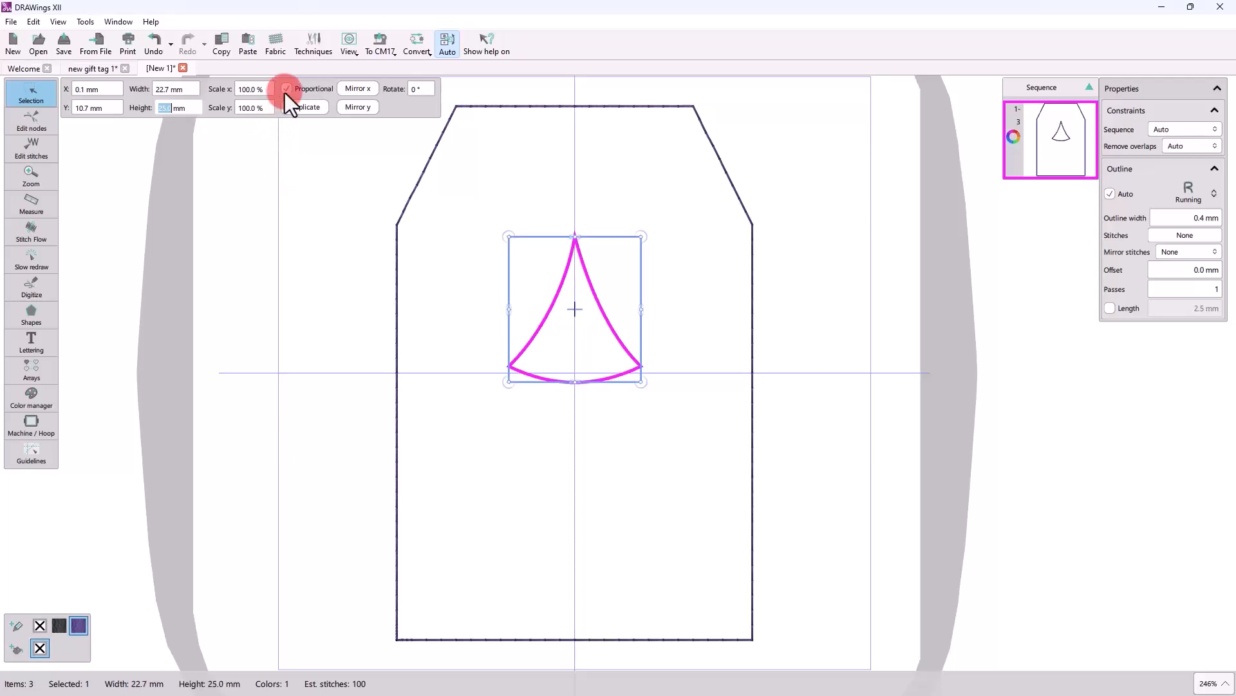
left_click(286, 89)
double_click(158, 92)
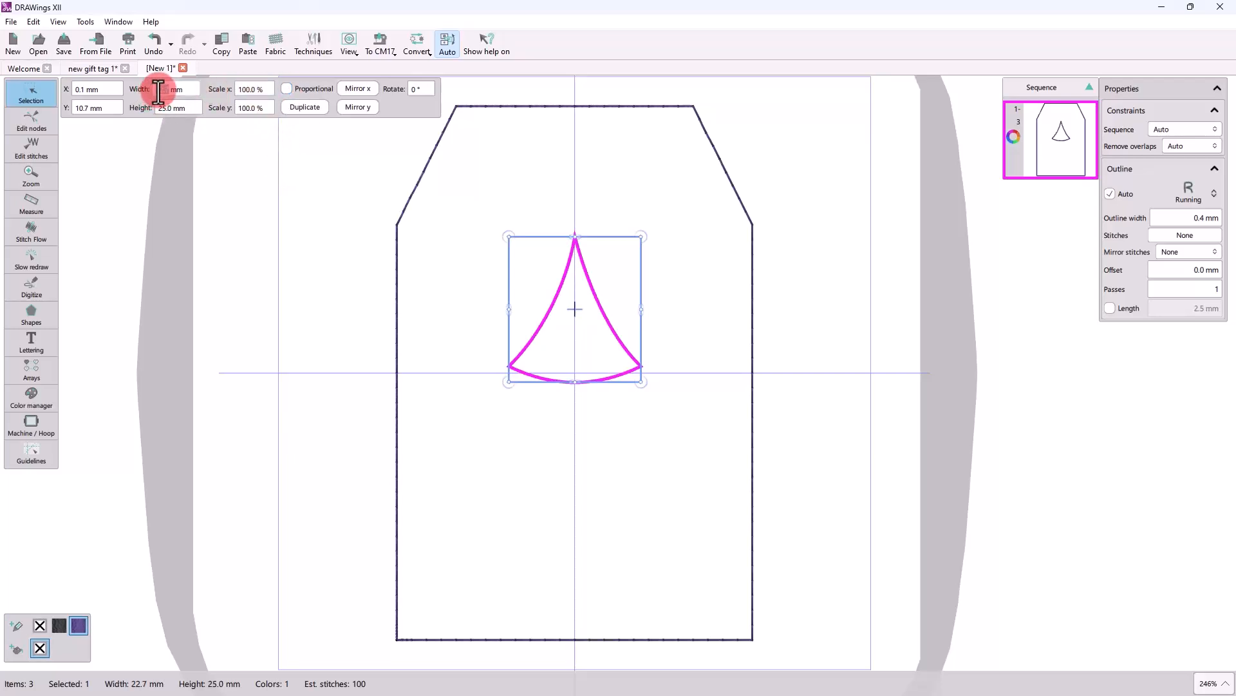
type("25")
key("Return")
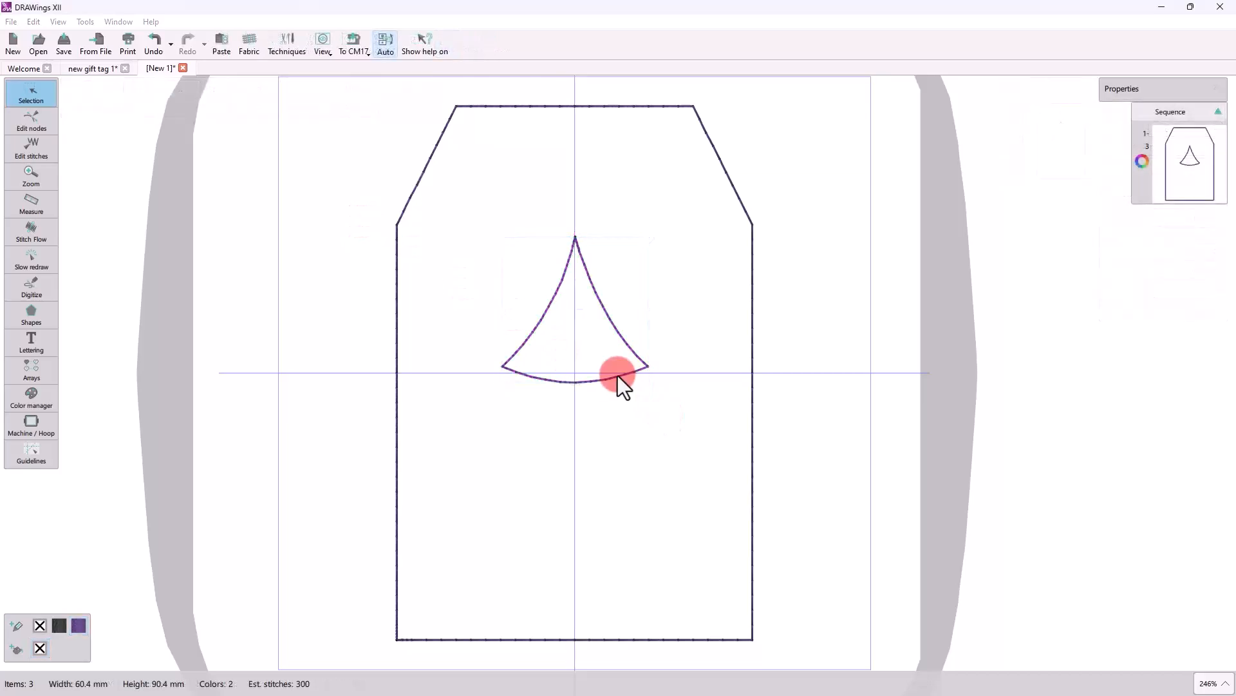
Duplicate the curved triangle at 120% proportional scale and place the copy about 9 mm lower as the tree's second tier.
left_click(617, 376)
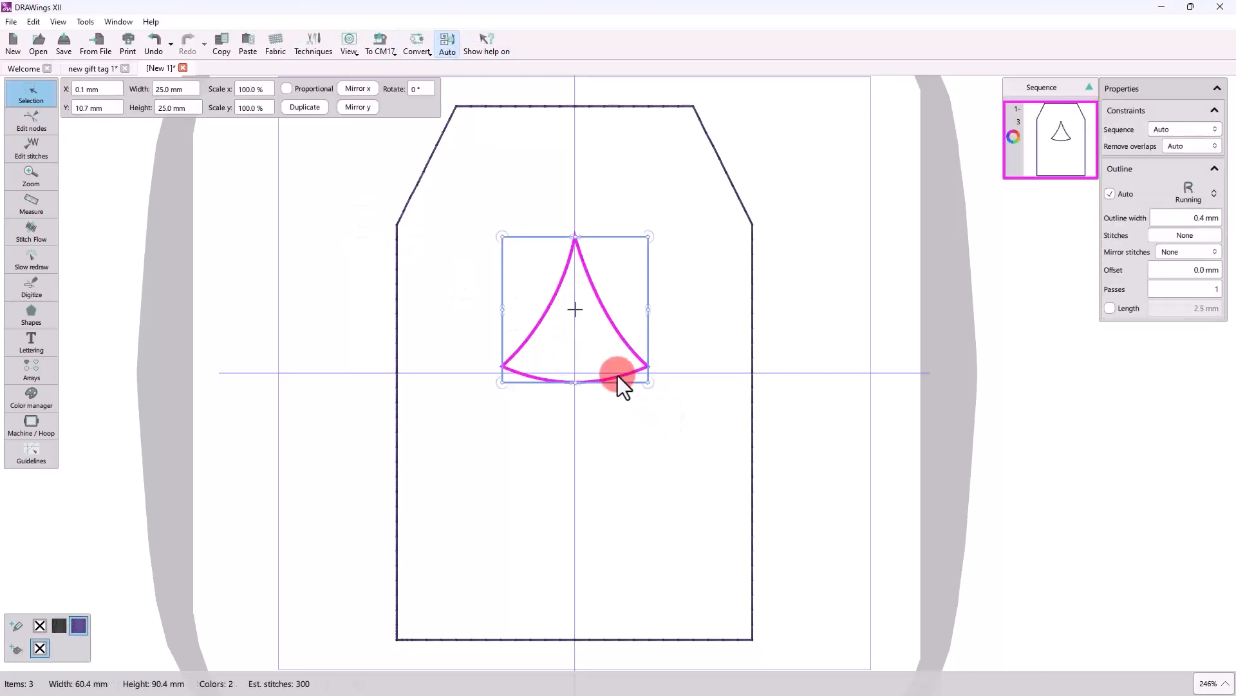
left_click(305, 107)
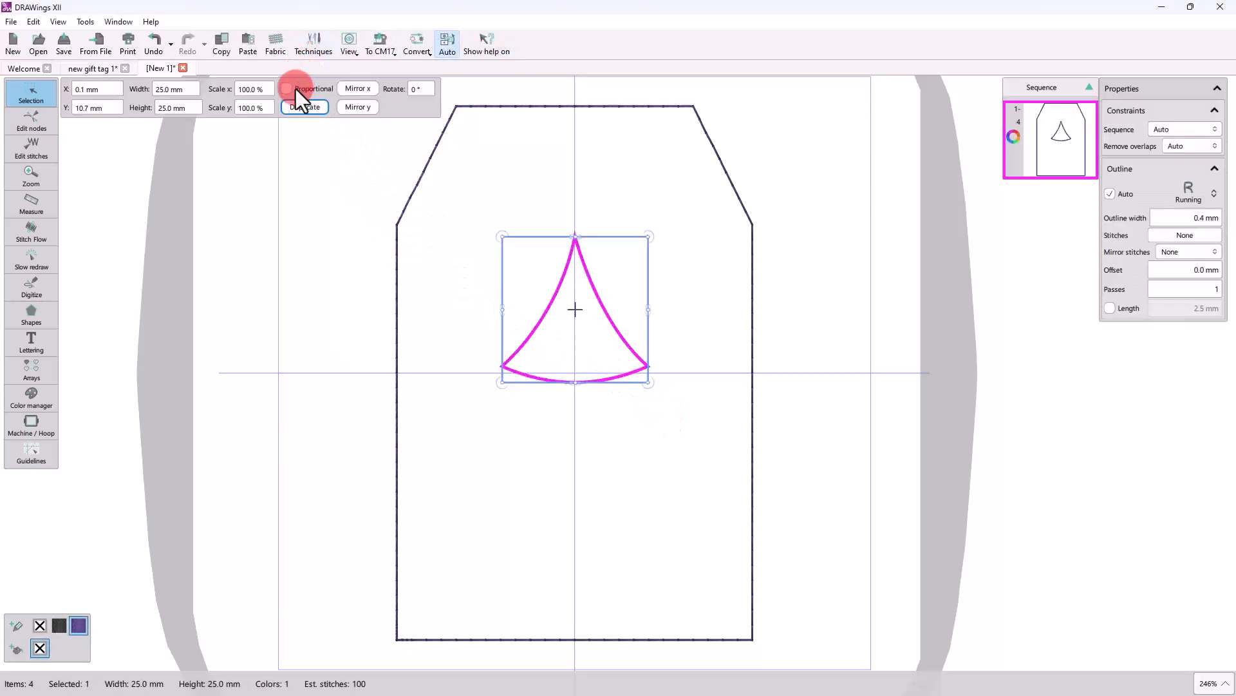
left_click(296, 89)
left_click_drag(254, 91, 213, 91)
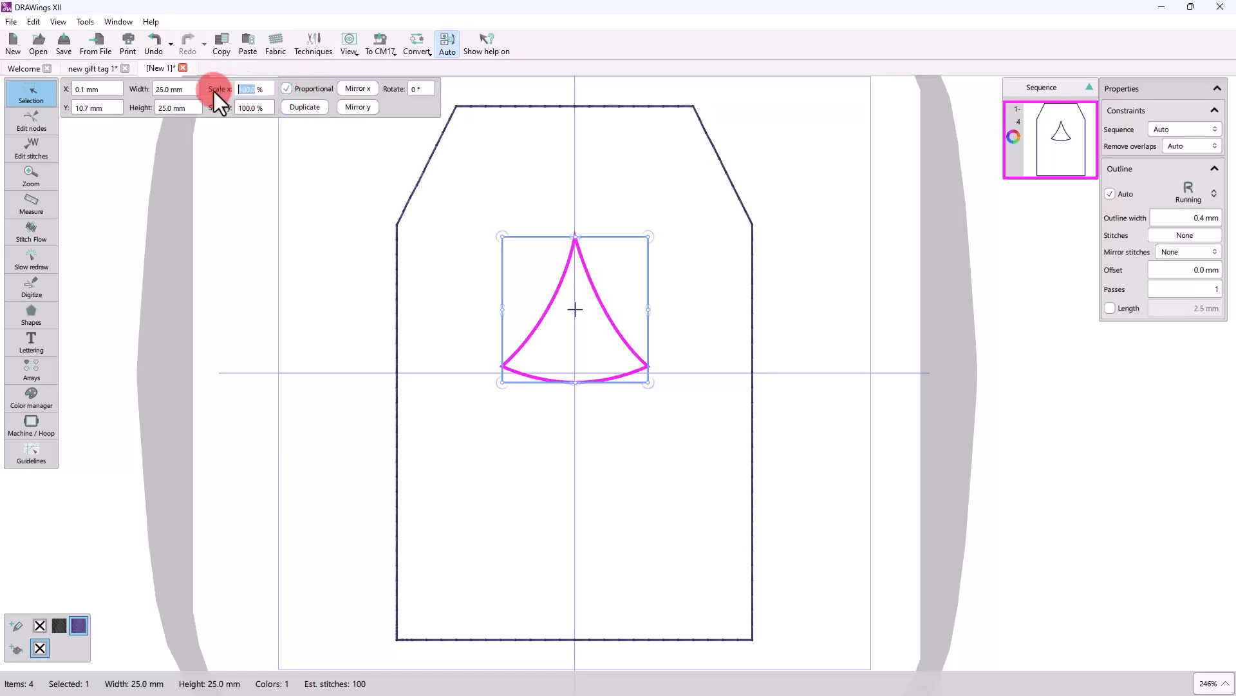
type("120")
key("Return")
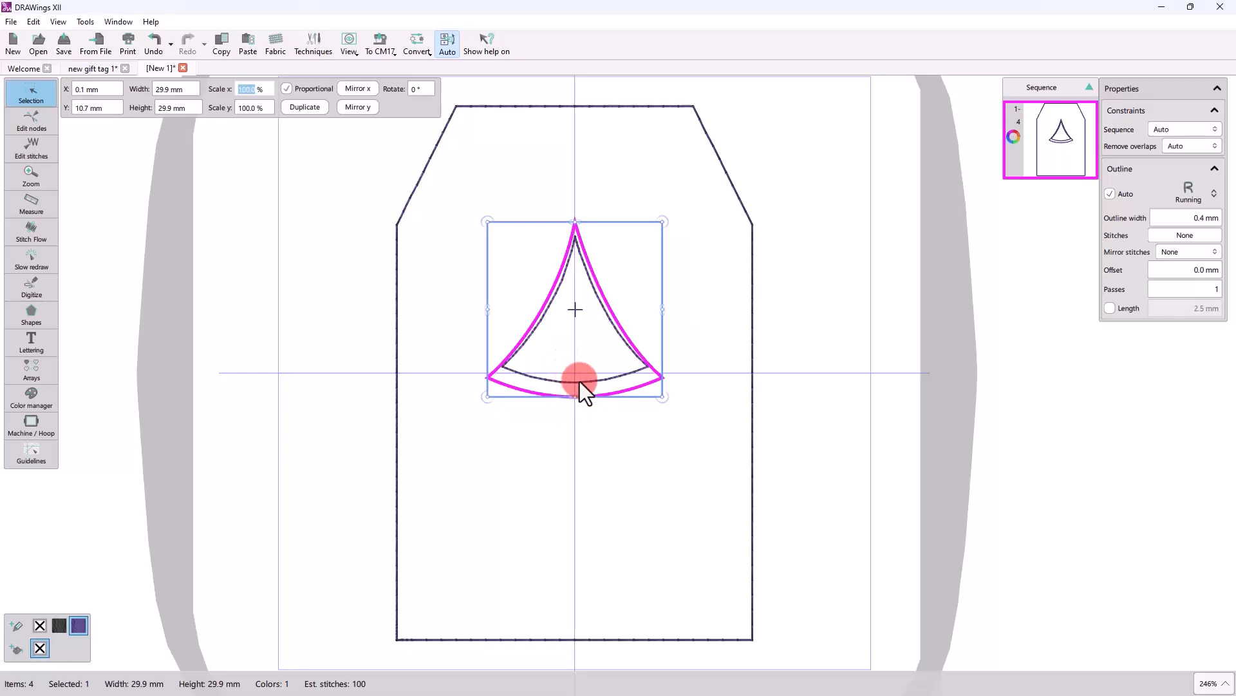
left_click_drag(613, 396, 609, 451)
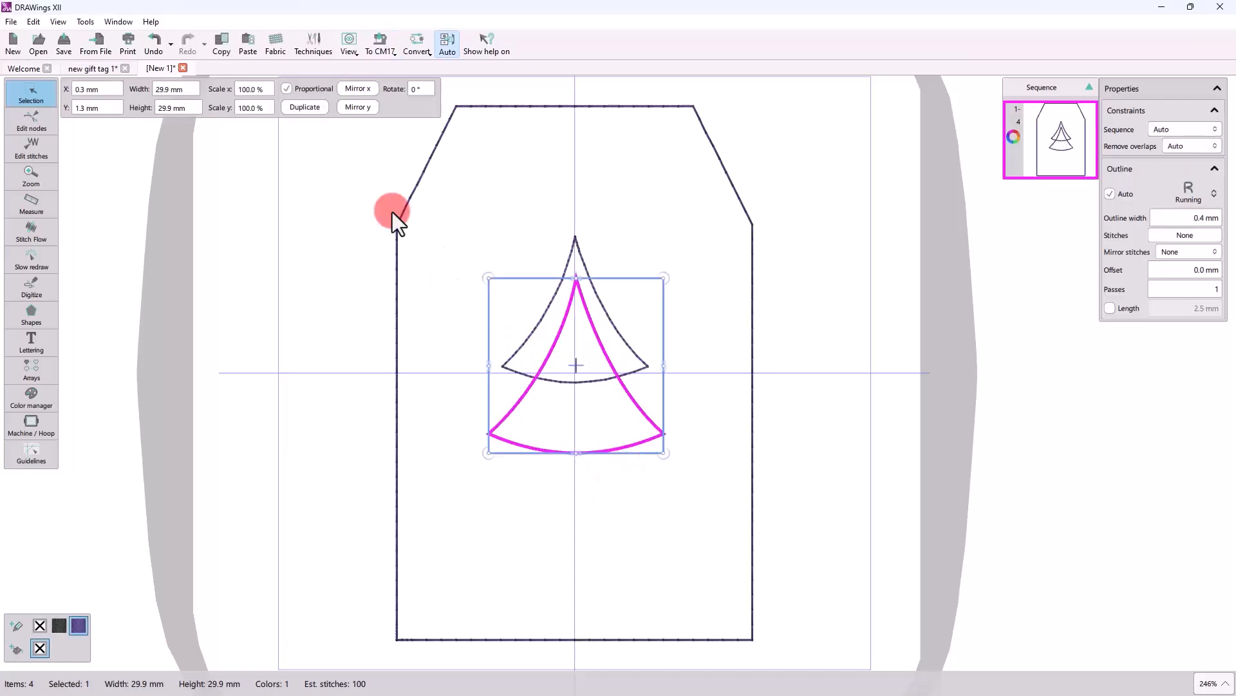
Duplicate the second tier at 120% proportional scale and place the copy about 12 mm lower as the tree's third tier.
left_click(304, 107)
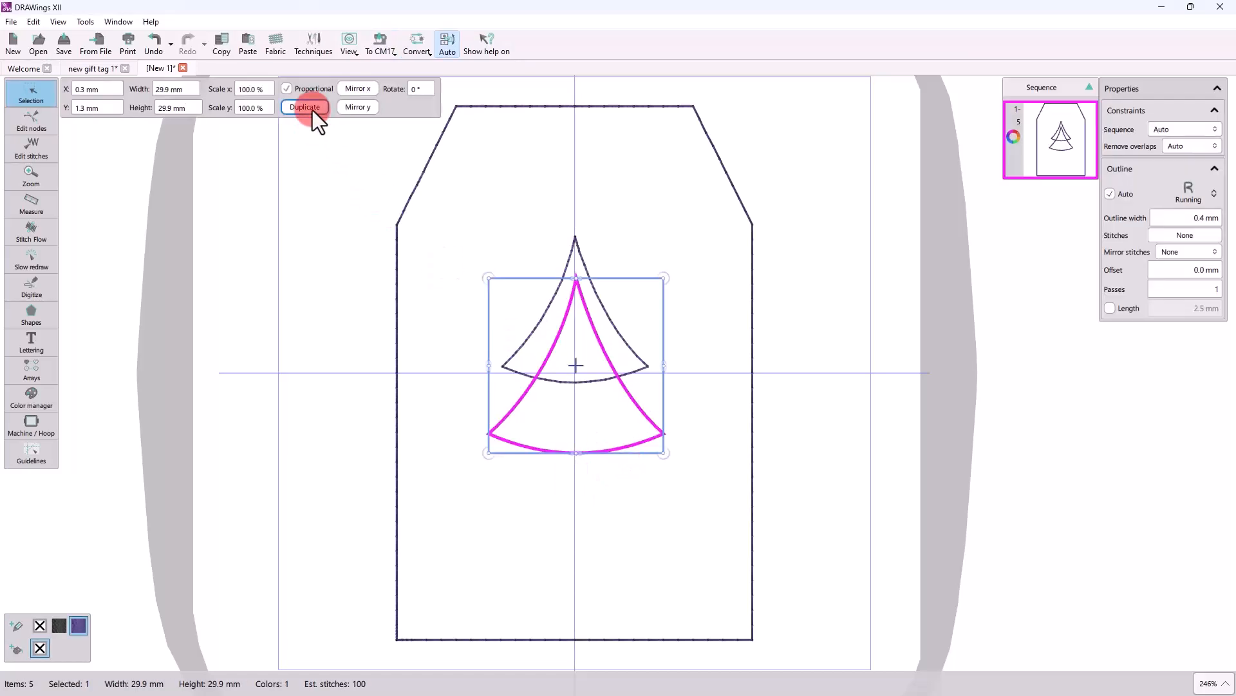
double_click(256, 89)
type("120")
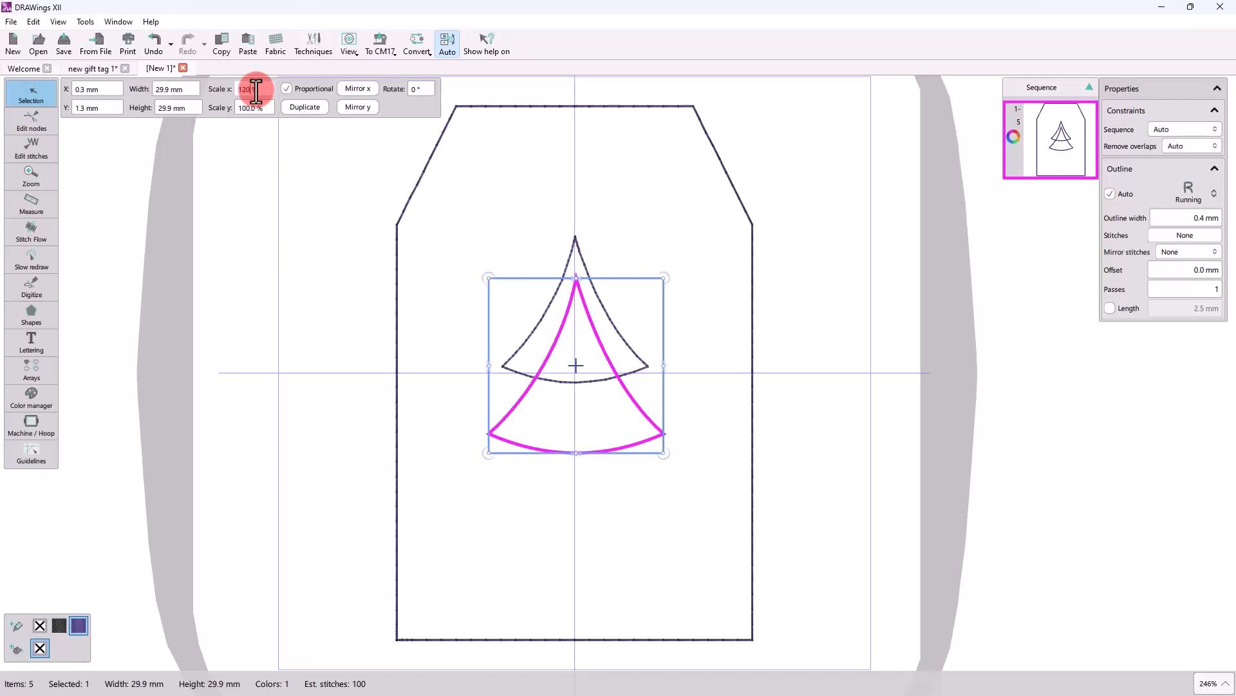
key("Return")
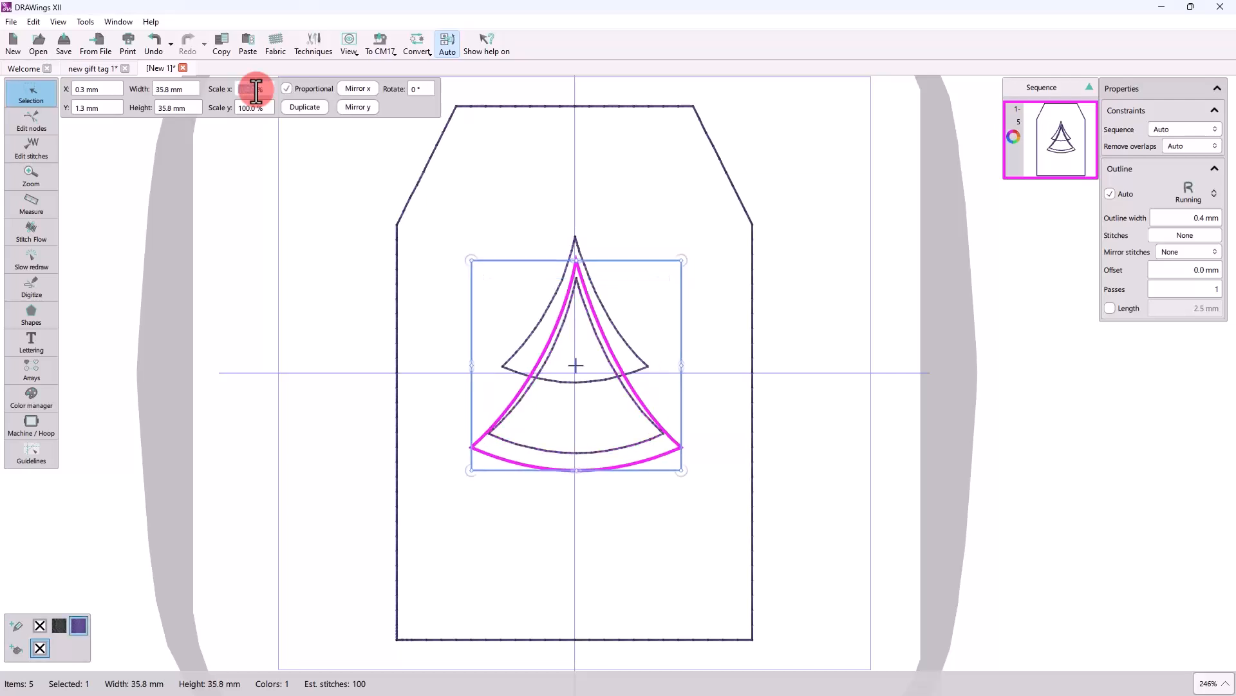
left_click(634, 465)
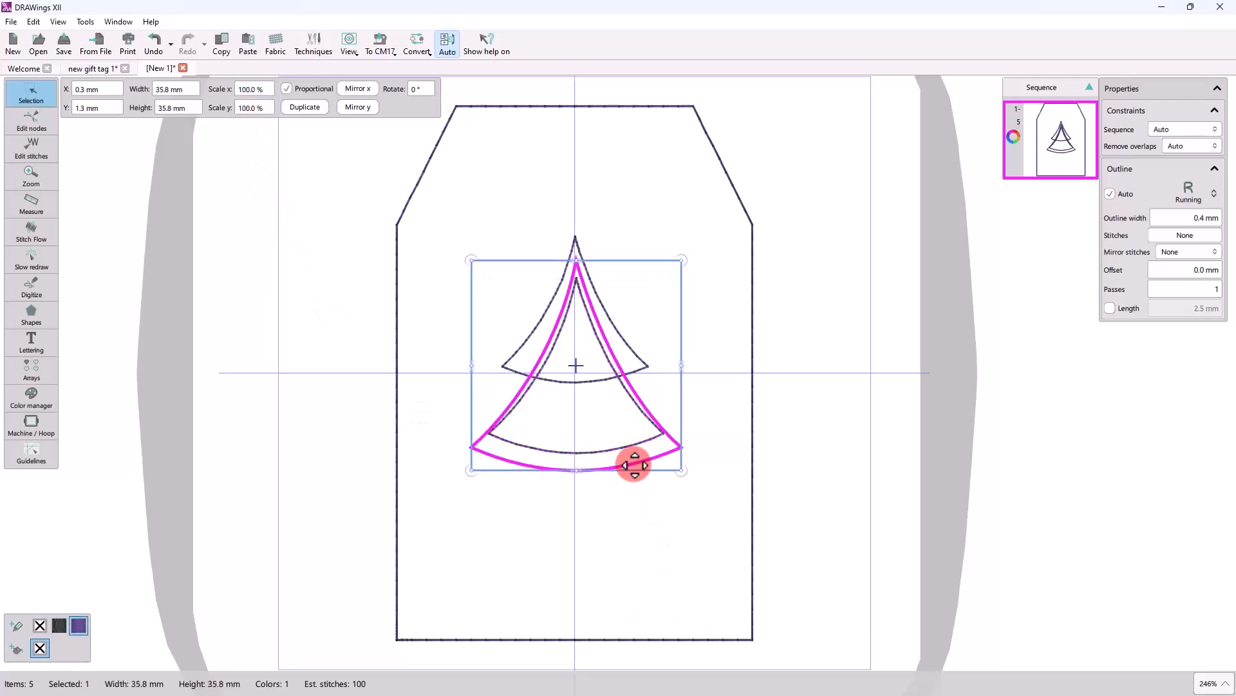
left_click_drag(634, 465, 635, 532)
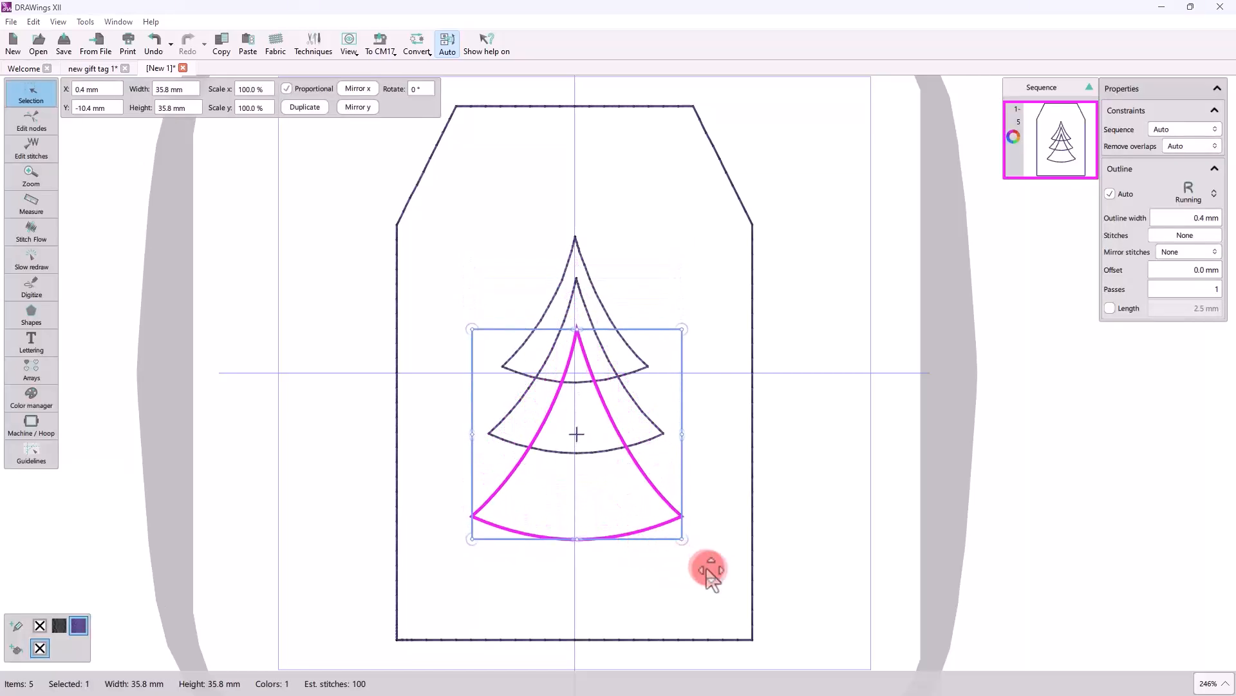
Combine the three tiers into a single tree outline and set its X position to 0 mm.
left_click_drag(469, 199, 692, 589)
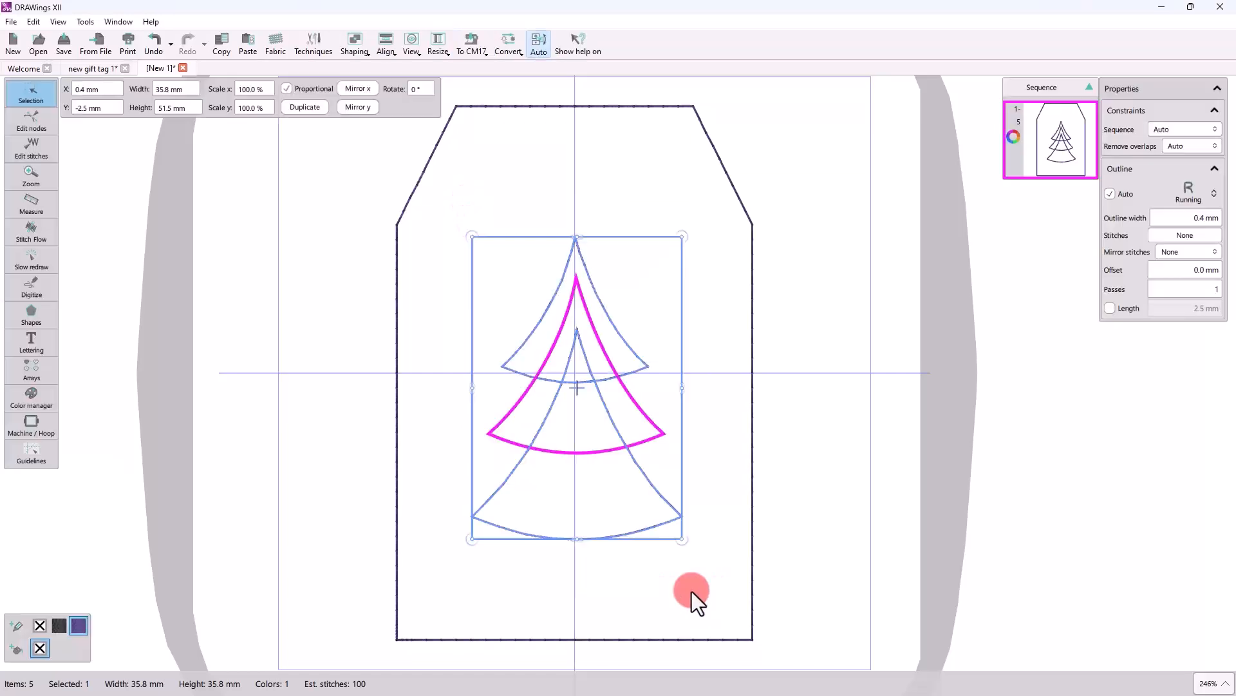
left_click(355, 40)
left_click(364, 66)
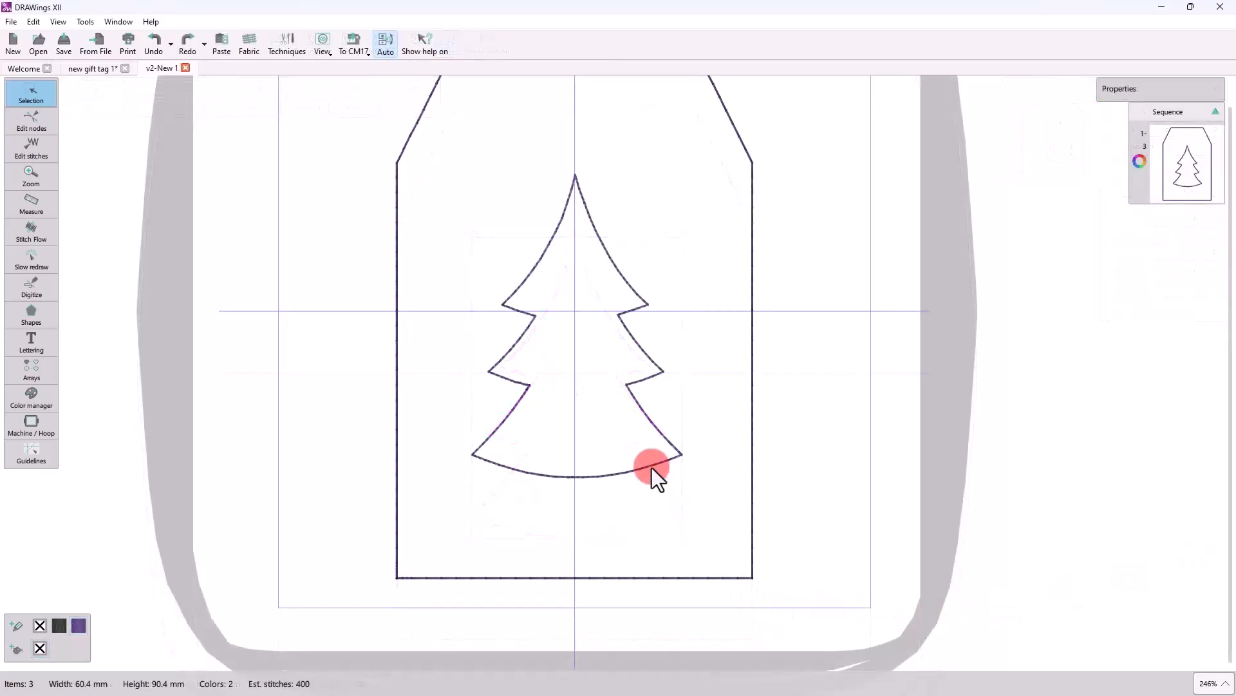
left_click(651, 466)
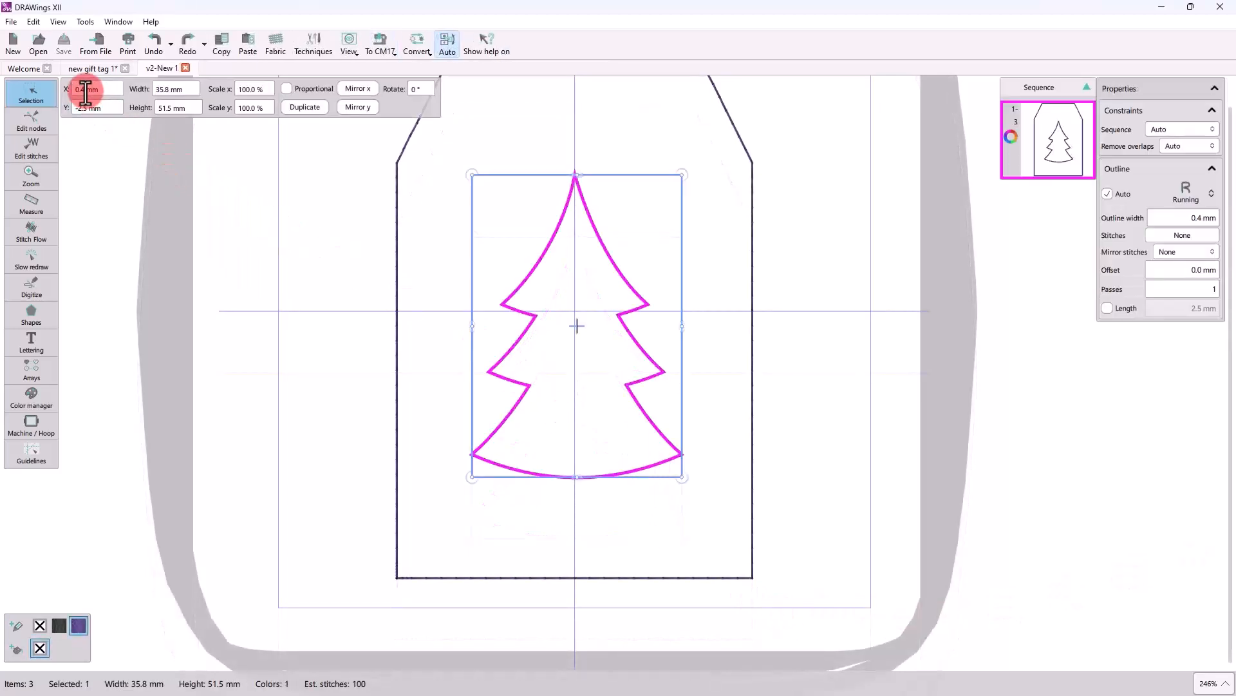
type("0")
key("Return")
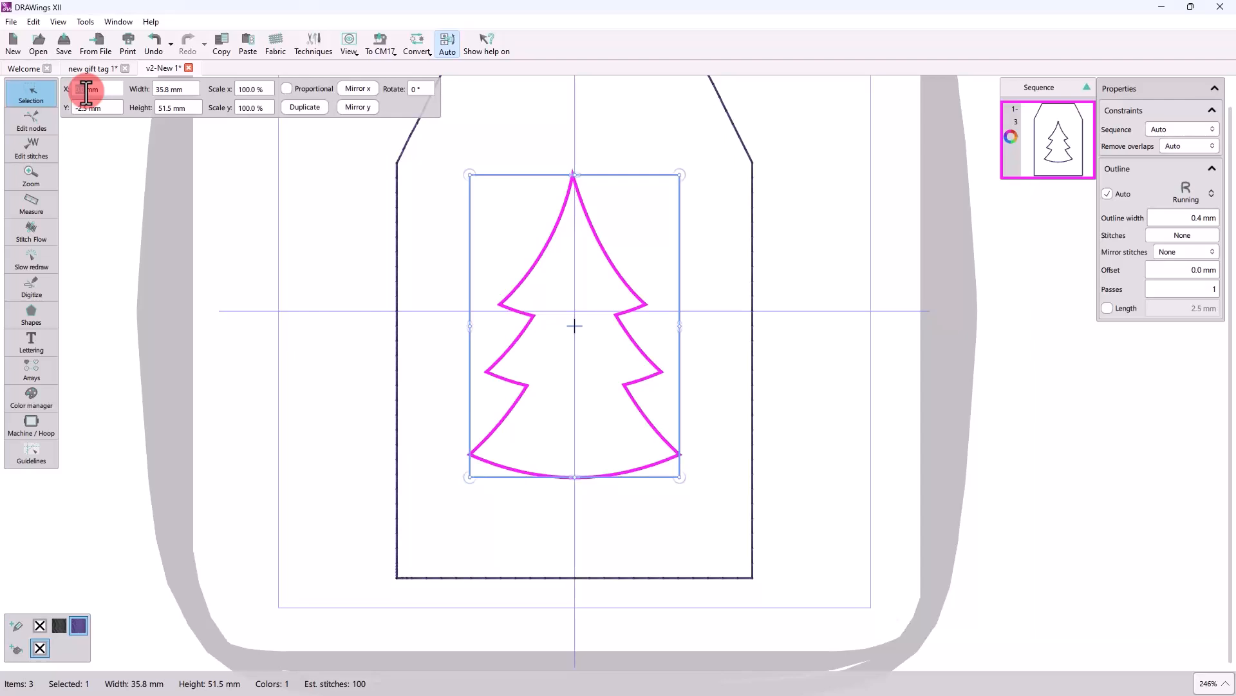
Without proportional scaling, resize the tree to 38 mm wide and 38 mm high and move it about 16 mm lower in the tag.
left_click(310, 86)
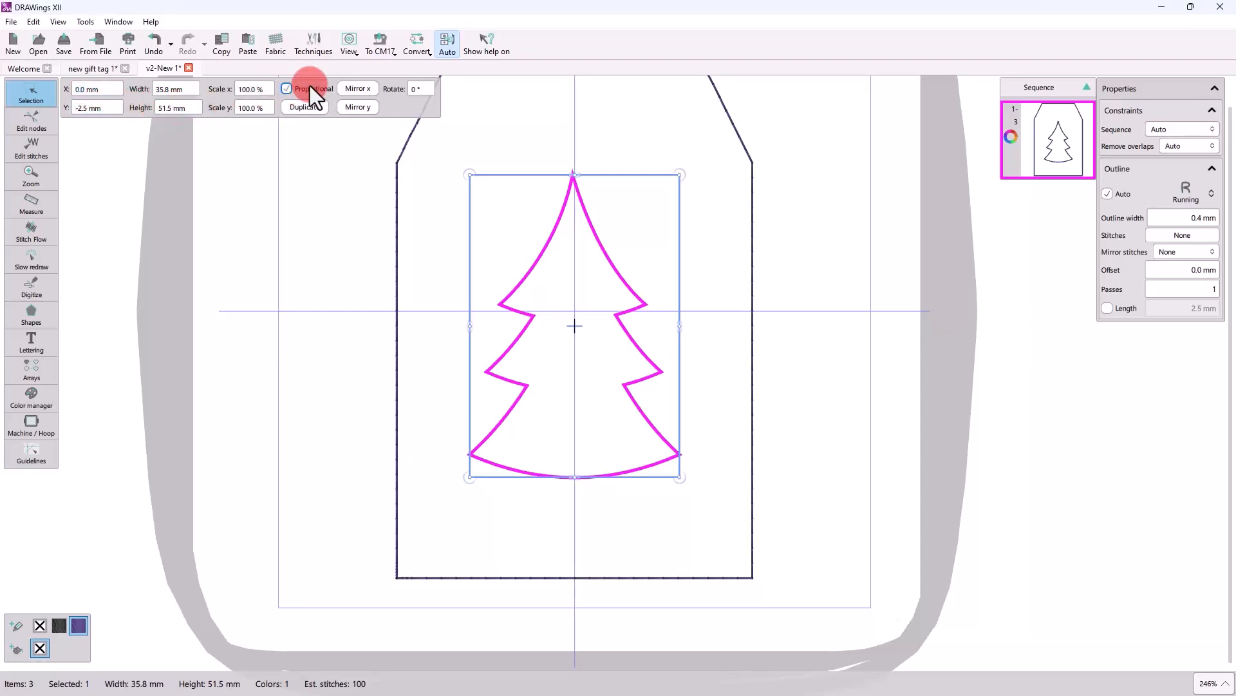
left_click(310, 86)
double_click(177, 89)
type("38")
key("Tab")
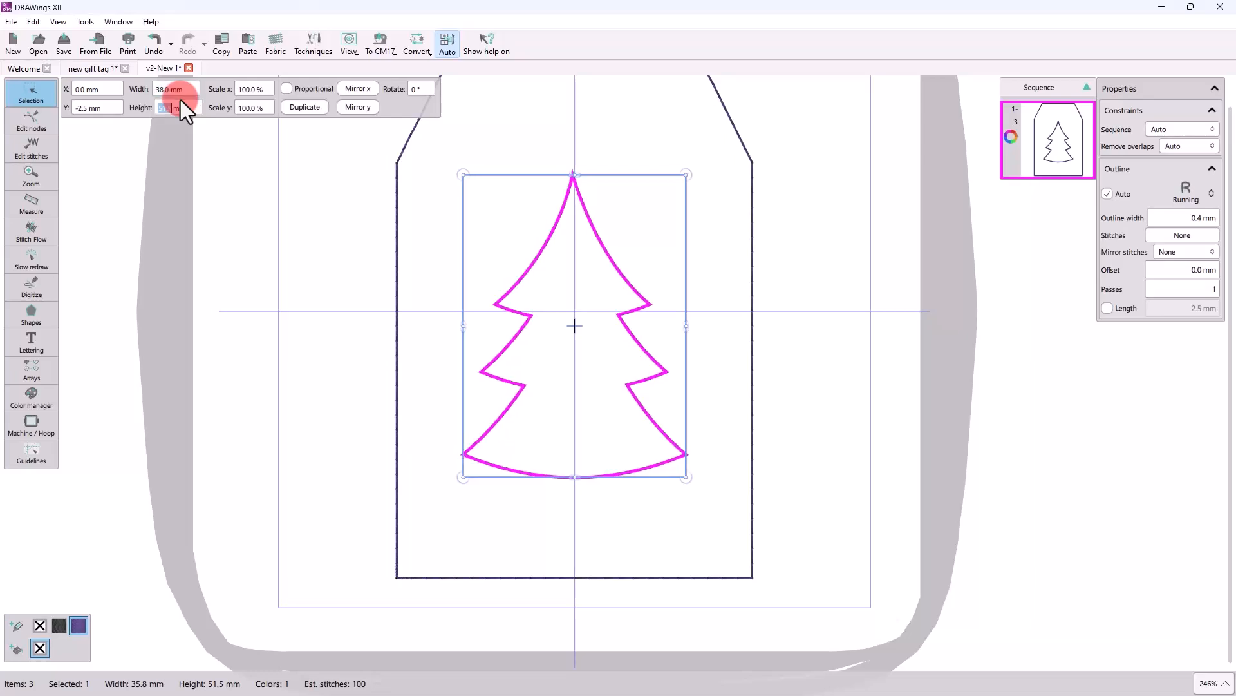
type("38")
key("Return")
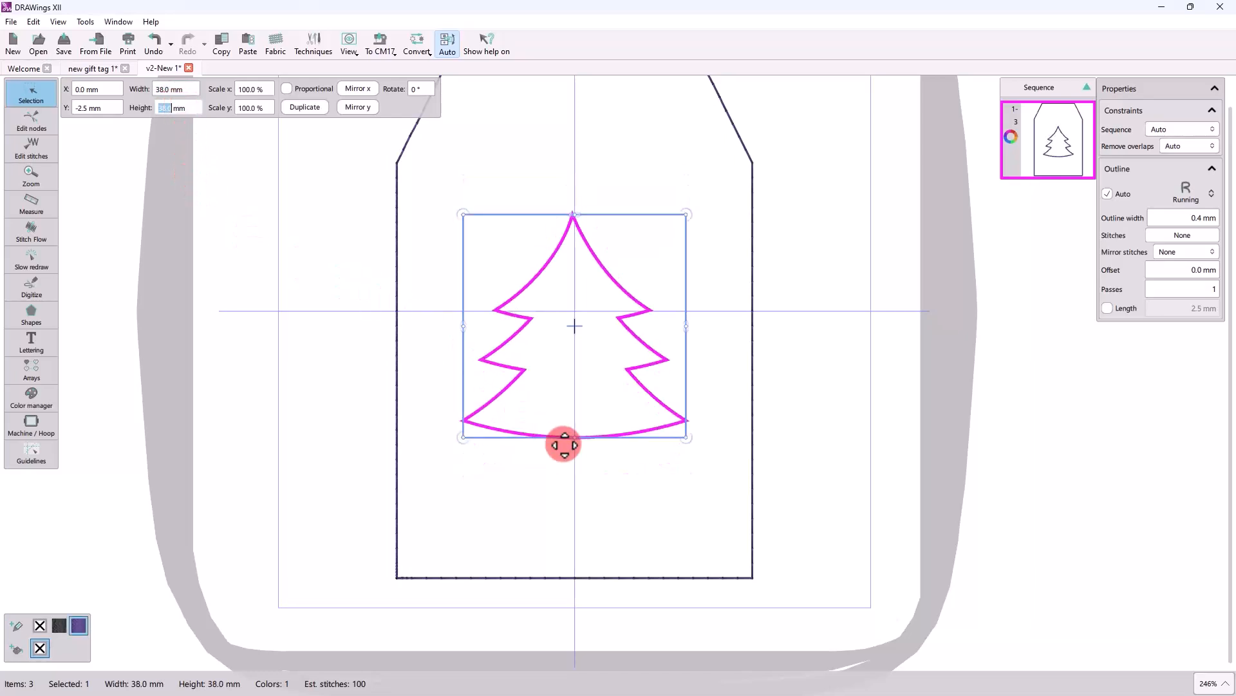
left_click_drag(631, 436, 629, 529)
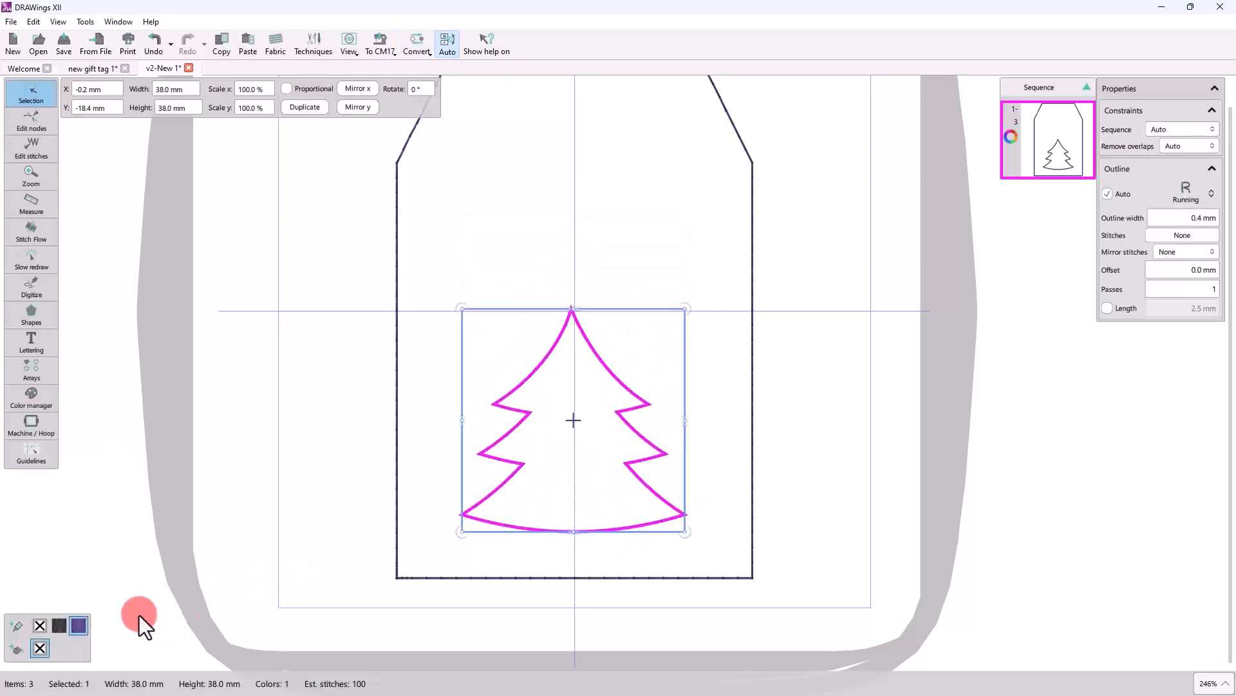
Fill the tree with the thread color B5226 Dark Green from the COATS SYLKO palette.
left_click(20, 647)
left_click(268, 530)
type("52")
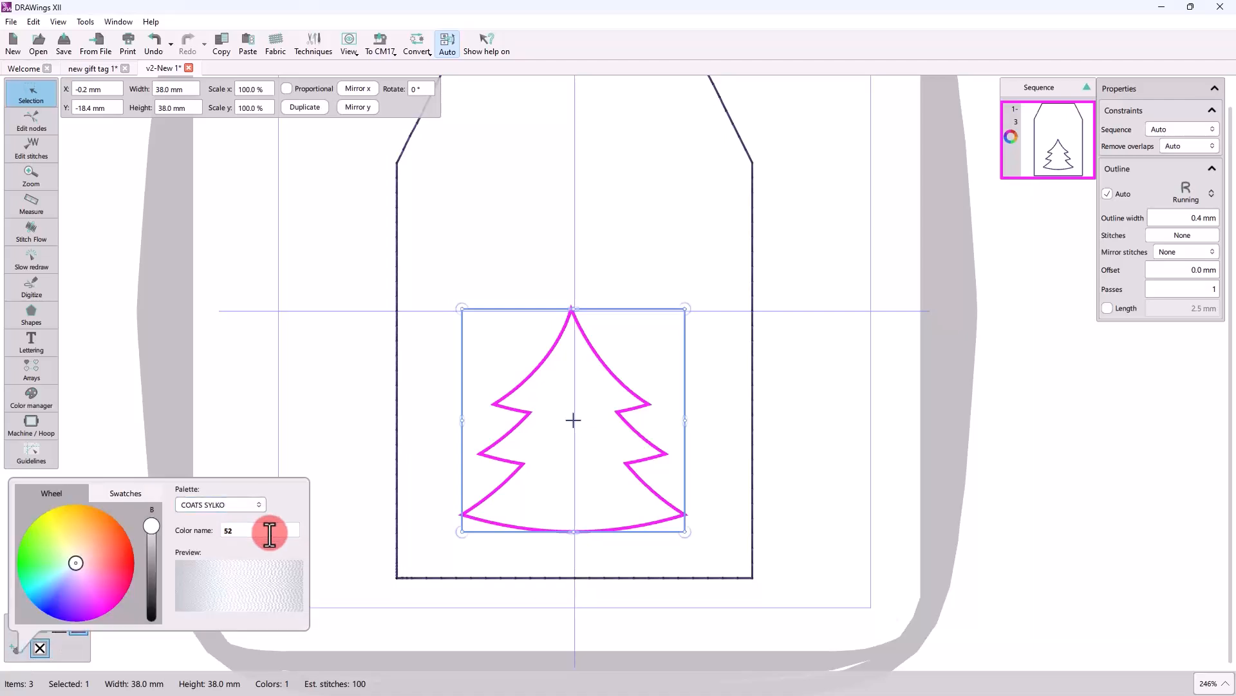
type("26 Dark Green")
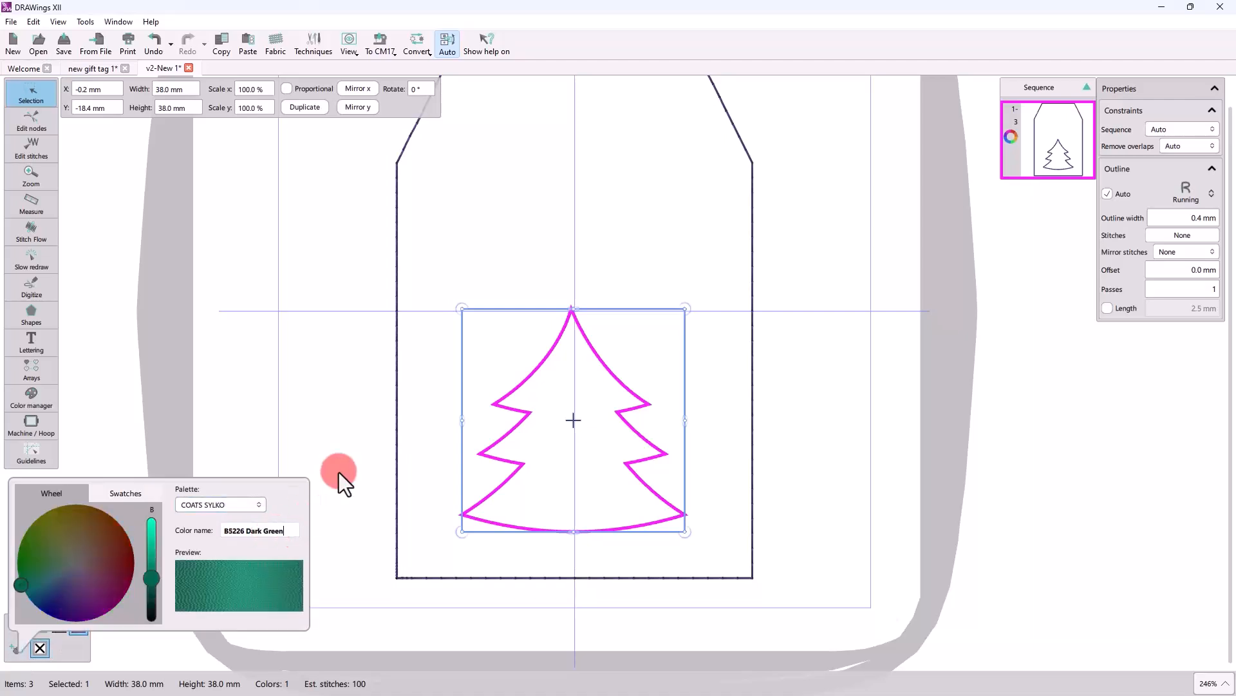
left_click(357, 453)
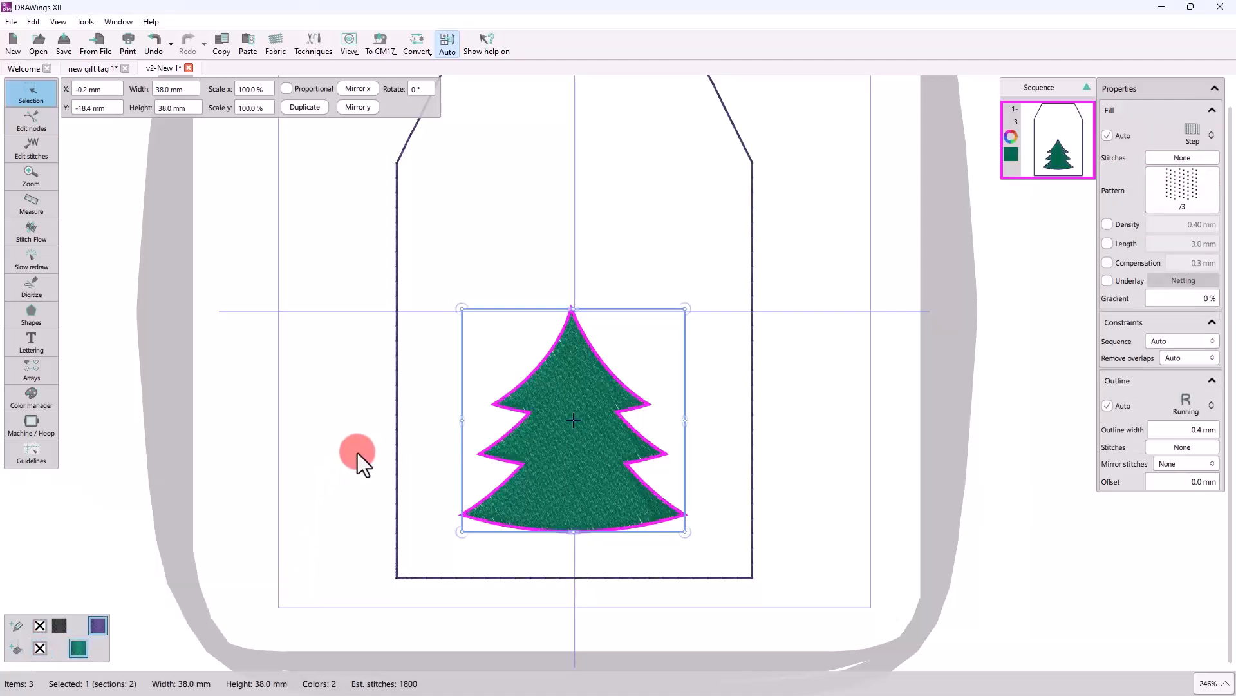
Set the tree's outline color to 003 from the JANOME palette.
left_click(18, 626)
left_click(248, 483)
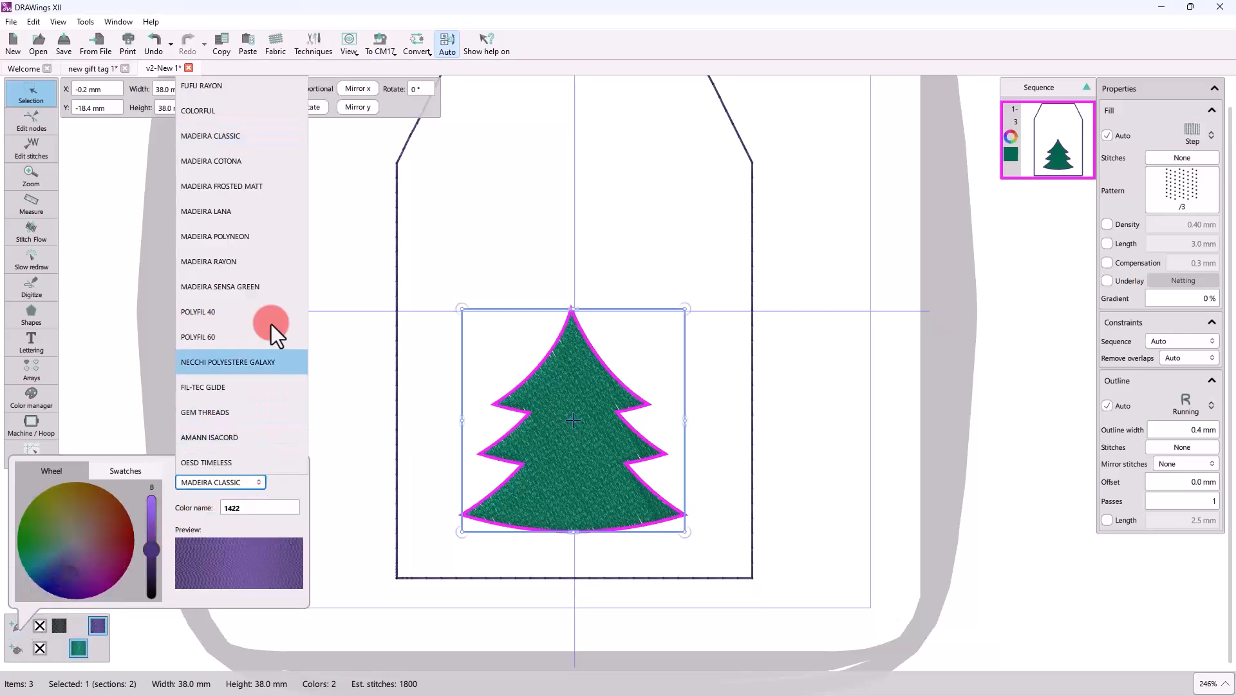
scroll(266, 246, "down", 10)
left_click(218, 277)
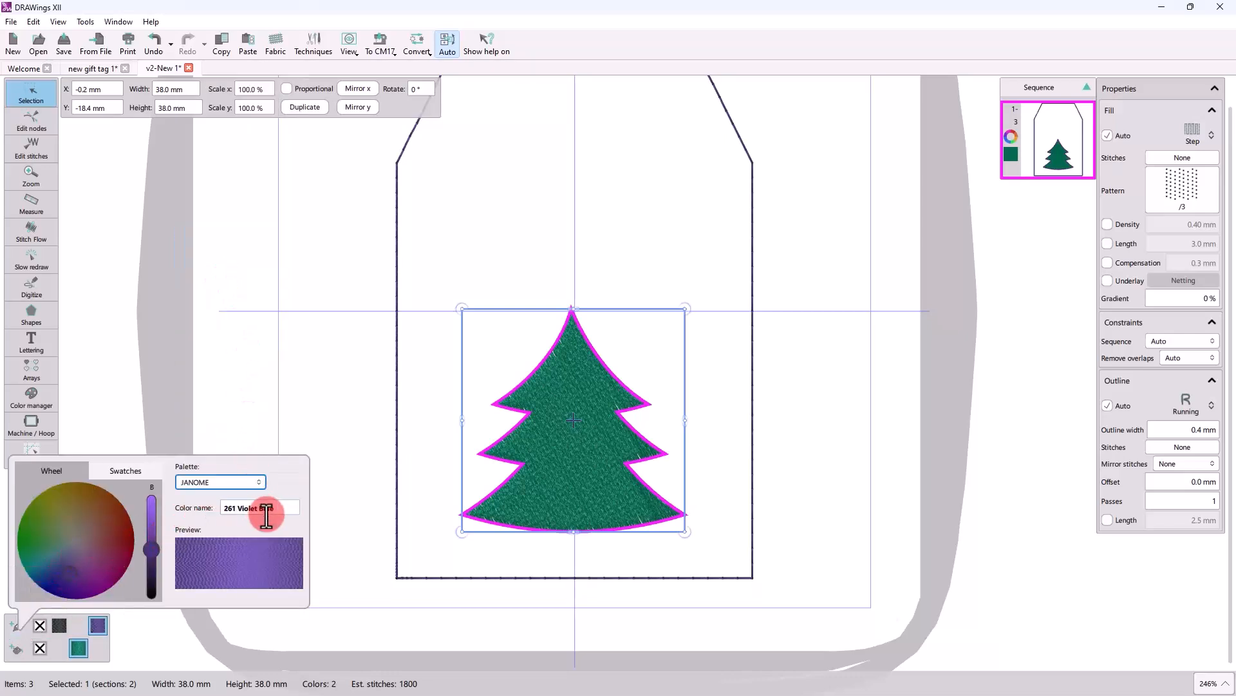
left_click_drag(277, 509, 166, 508)
type("003")
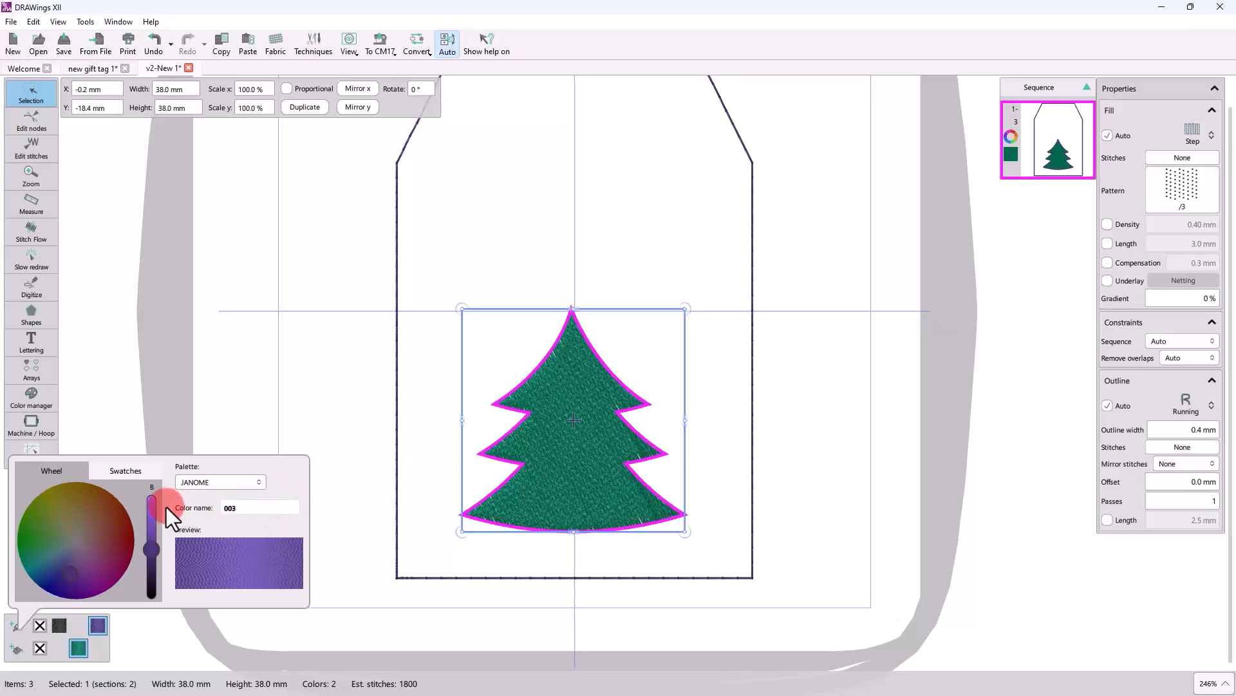
key("Return")
left_click(429, 534)
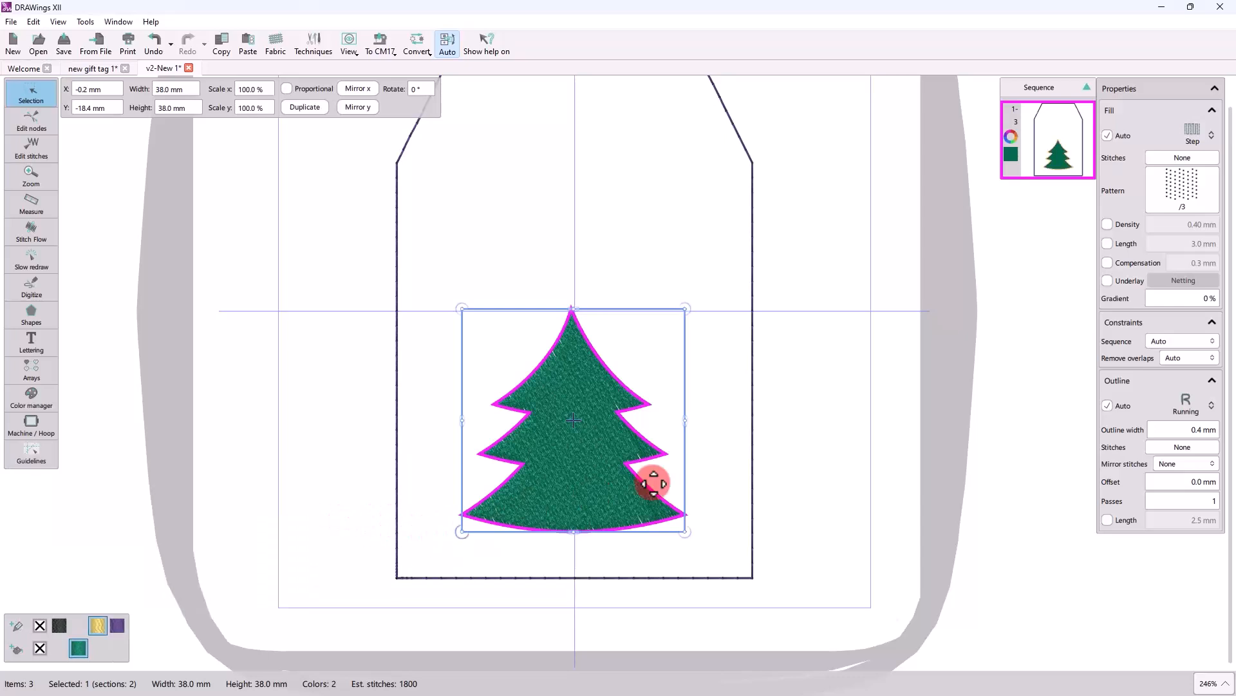
Set the tree's outline width to 1 mm.
left_click(702, 454)
left_click(604, 455)
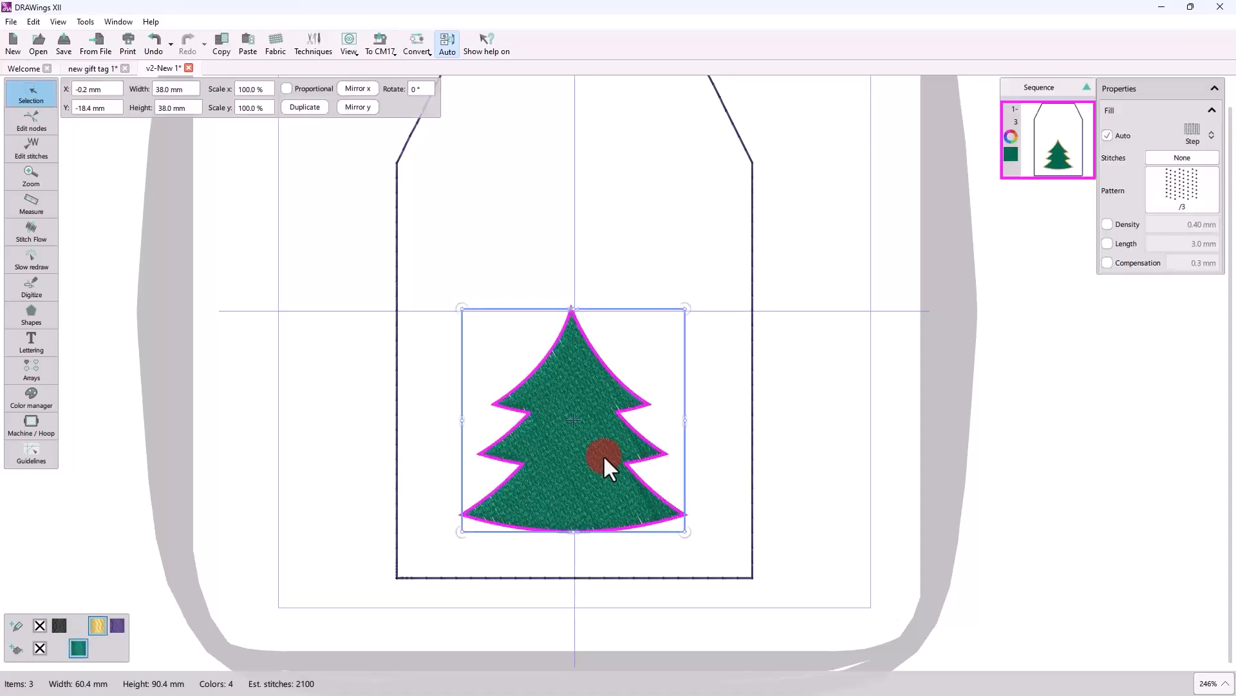
left_click(1181, 435)
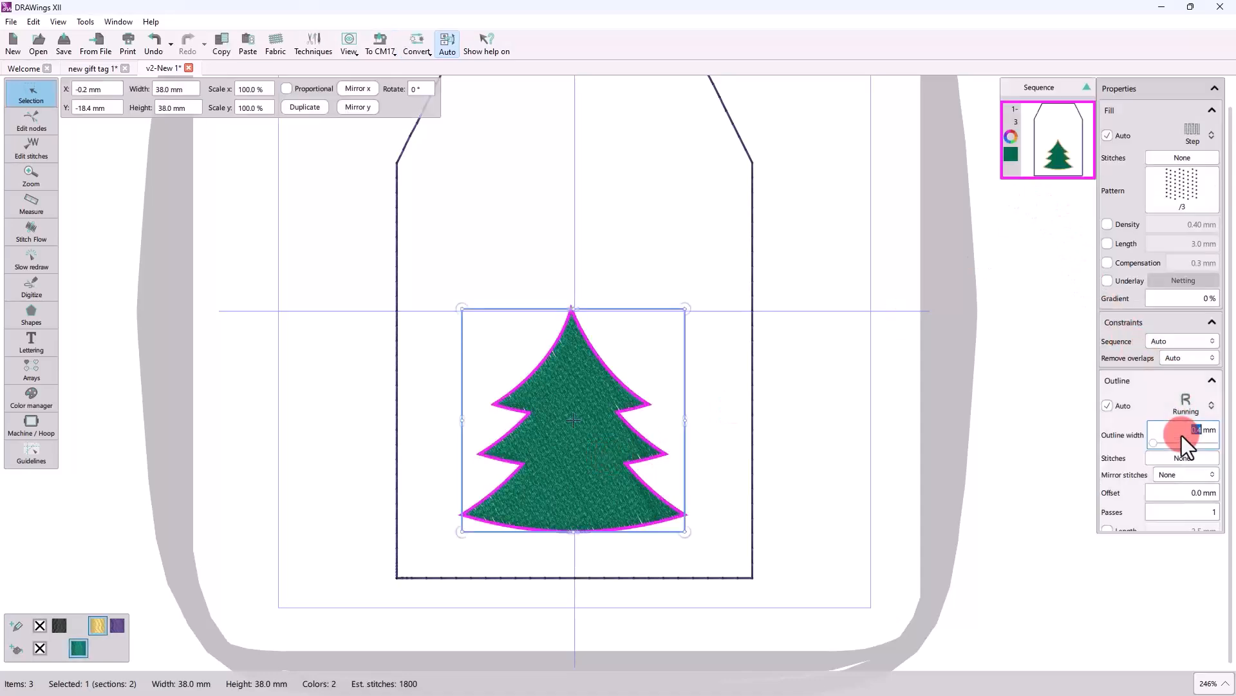
type("1")
key("Return")
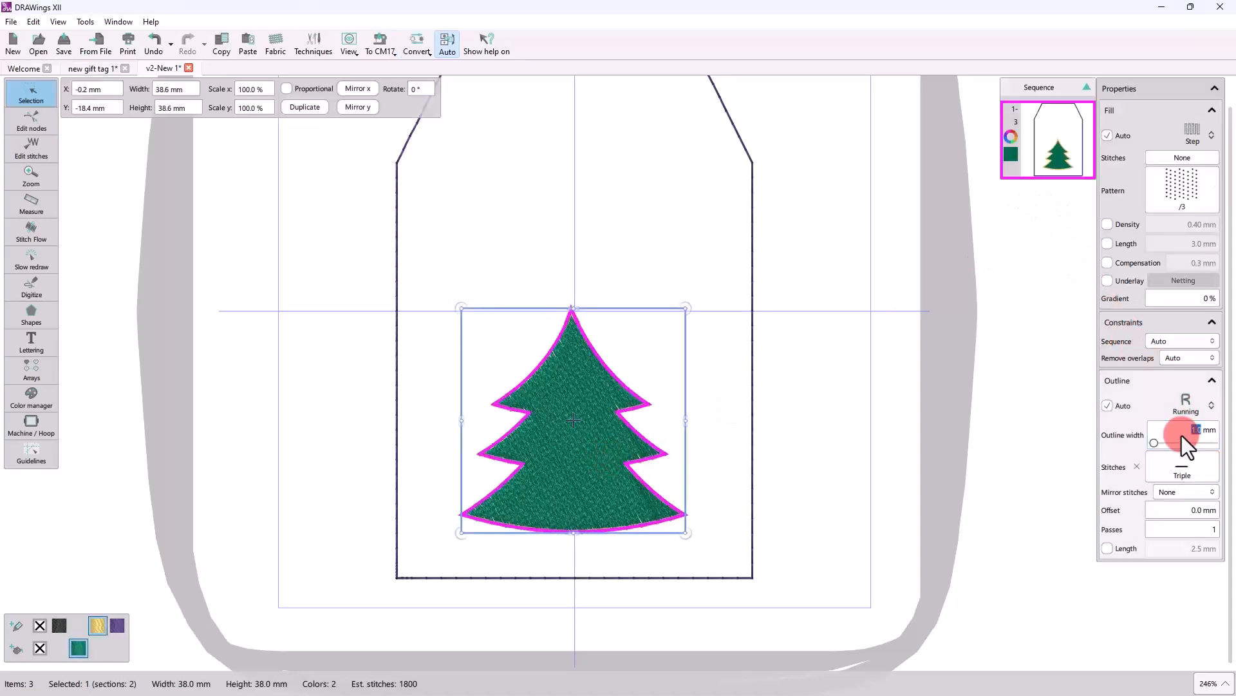
left_click(724, 489)
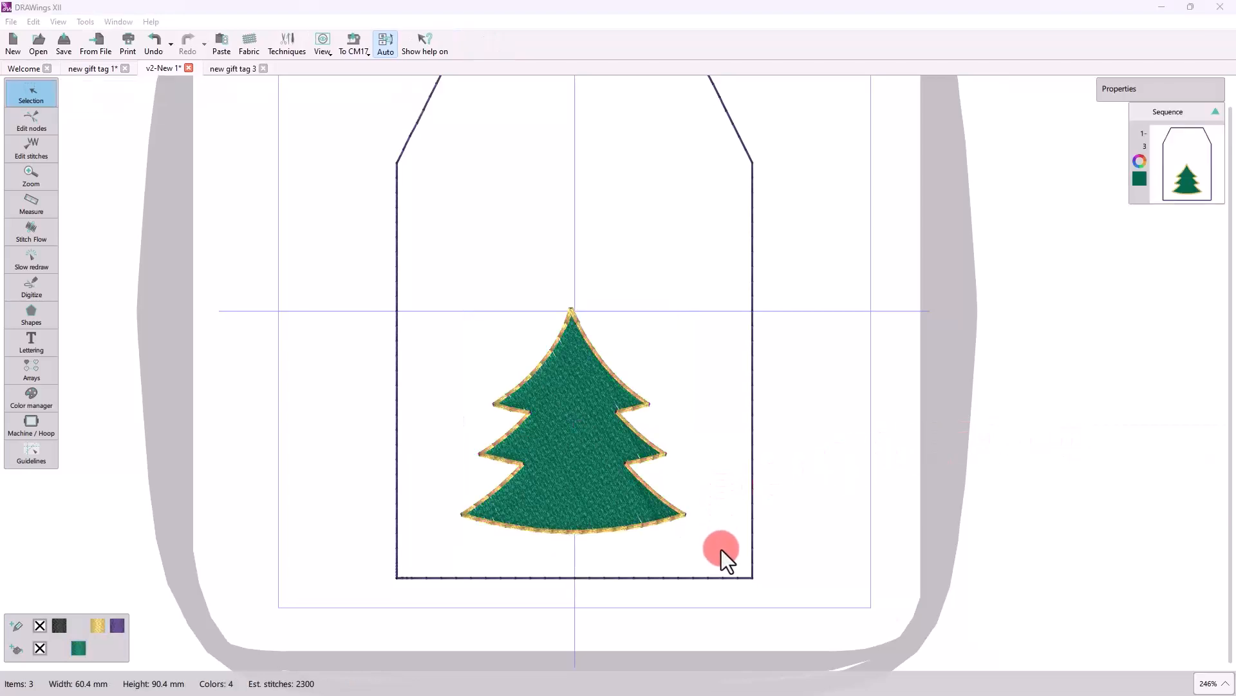
Digitize a curved zigzag garland line across the tree from the lowest tier up to the tip, about 22 mm wide and 25 mm high.
left_click(16, 287)
left_click_drag(640, 481, 589, 501)
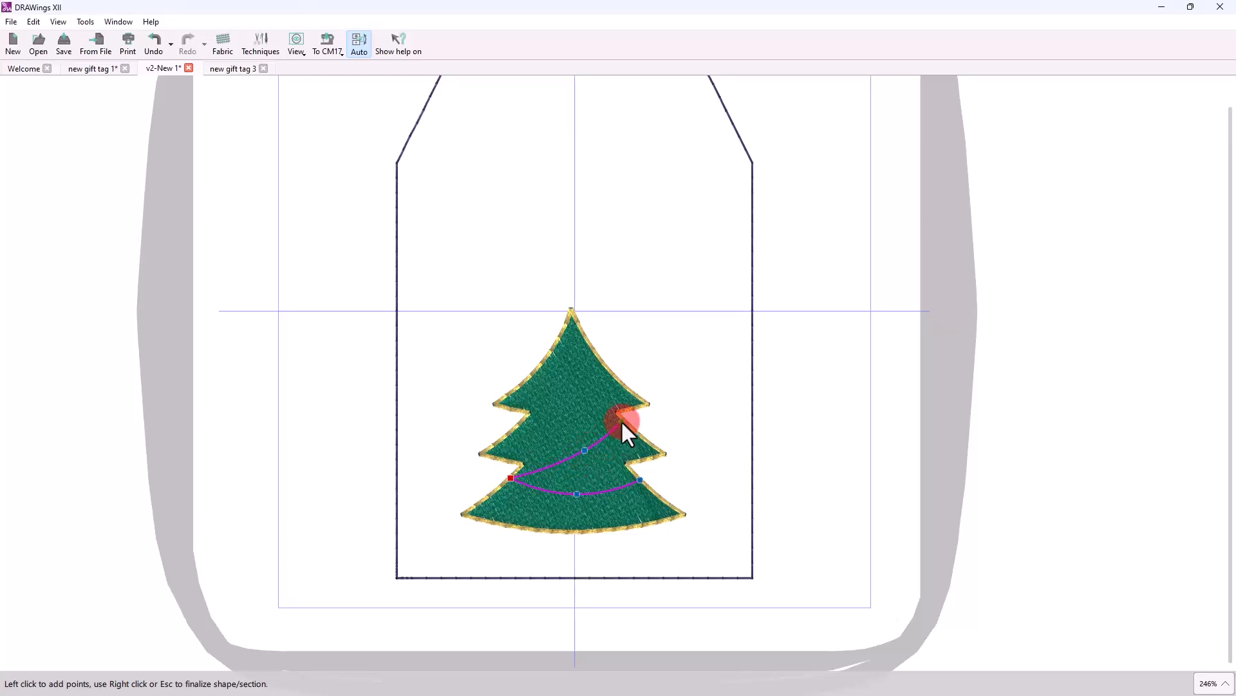
left_click(626, 421)
right_click(552, 350)
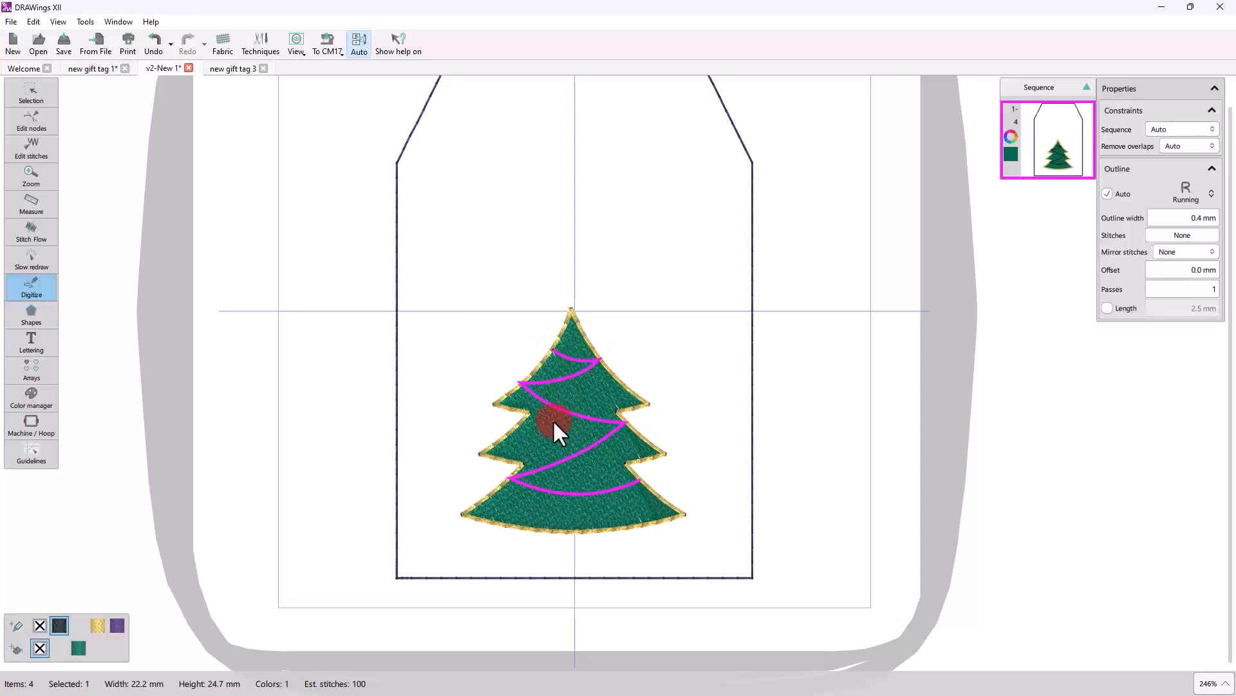
Color the garland line 225 Red from the JANOME palette.
scroll(561, 495, "down", 1)
left_click(46, 611)
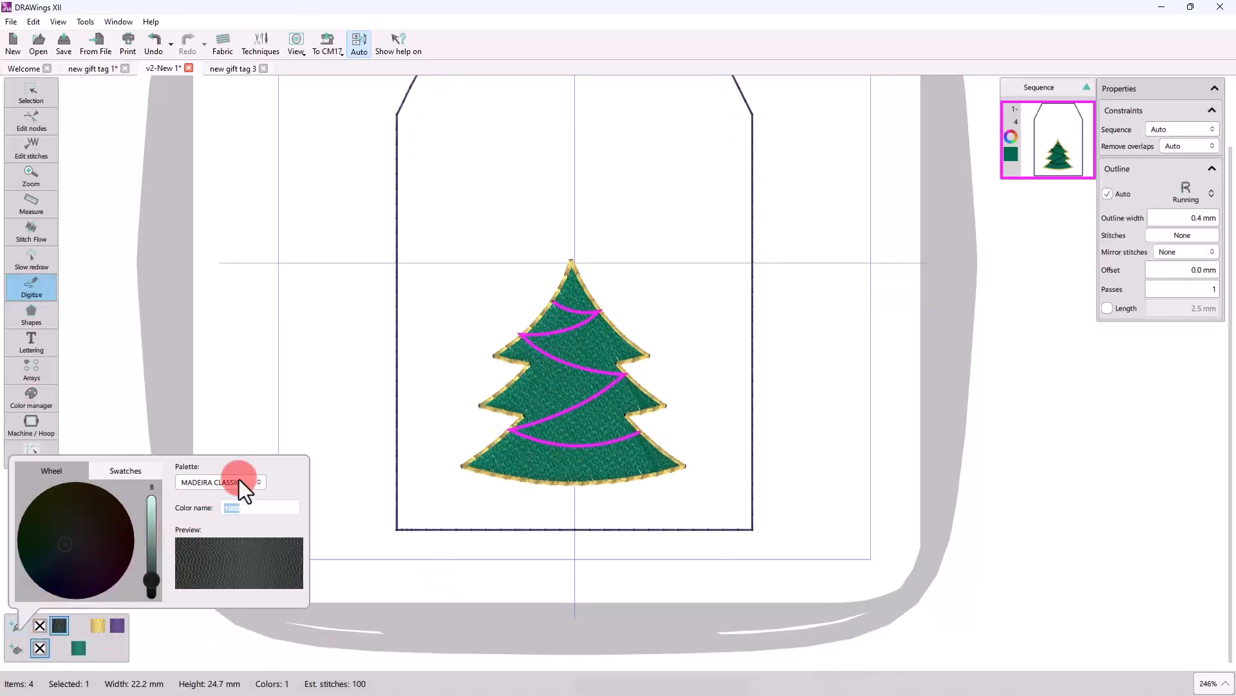
left_click(242, 479)
scroll(260, 140, "up", 4)
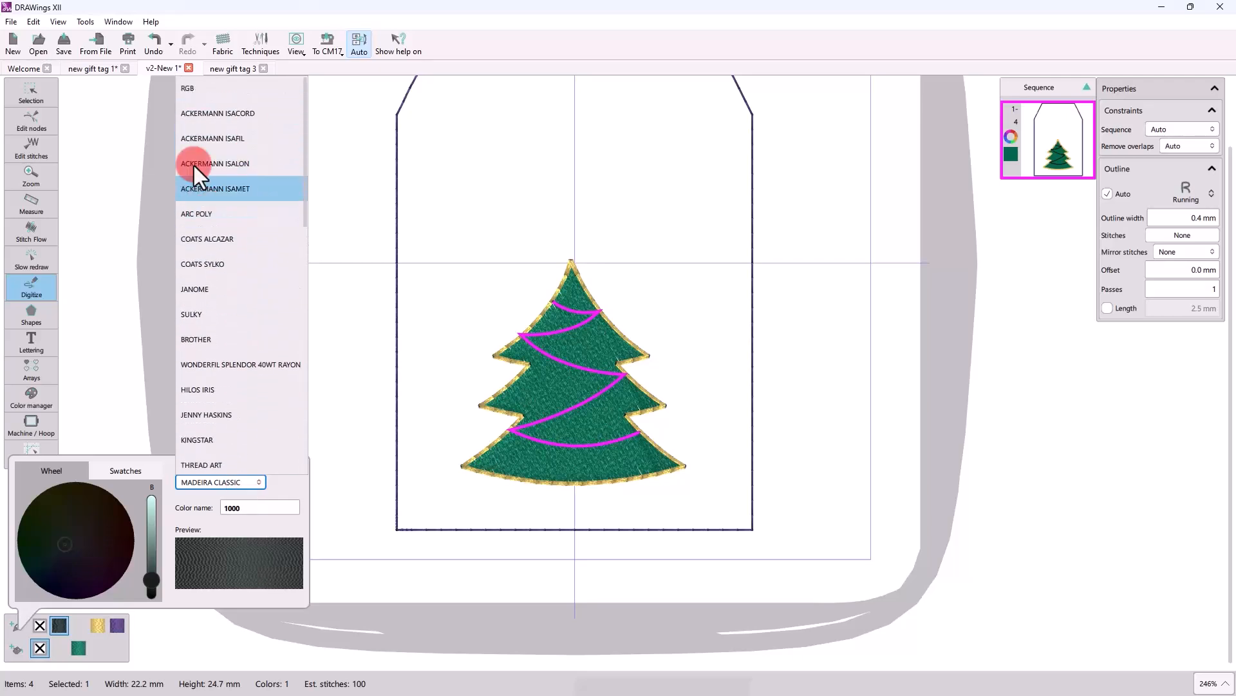
left_click(196, 305)
left_click(253, 513)
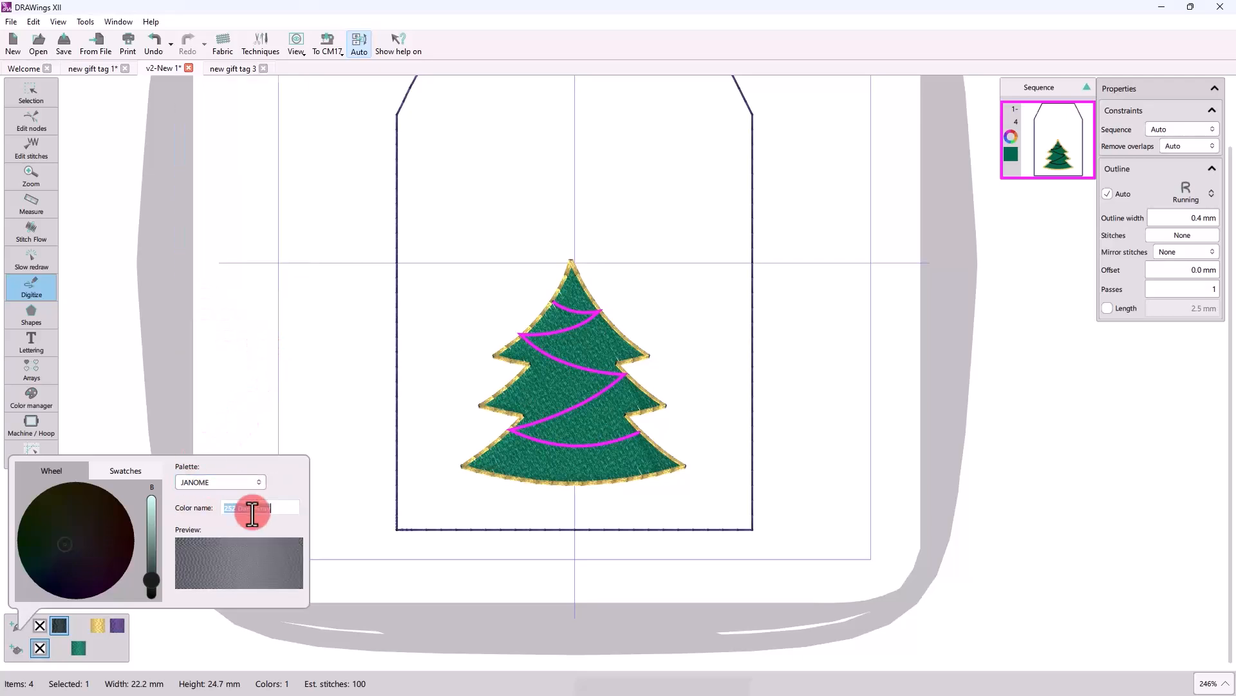
type("225 Red")
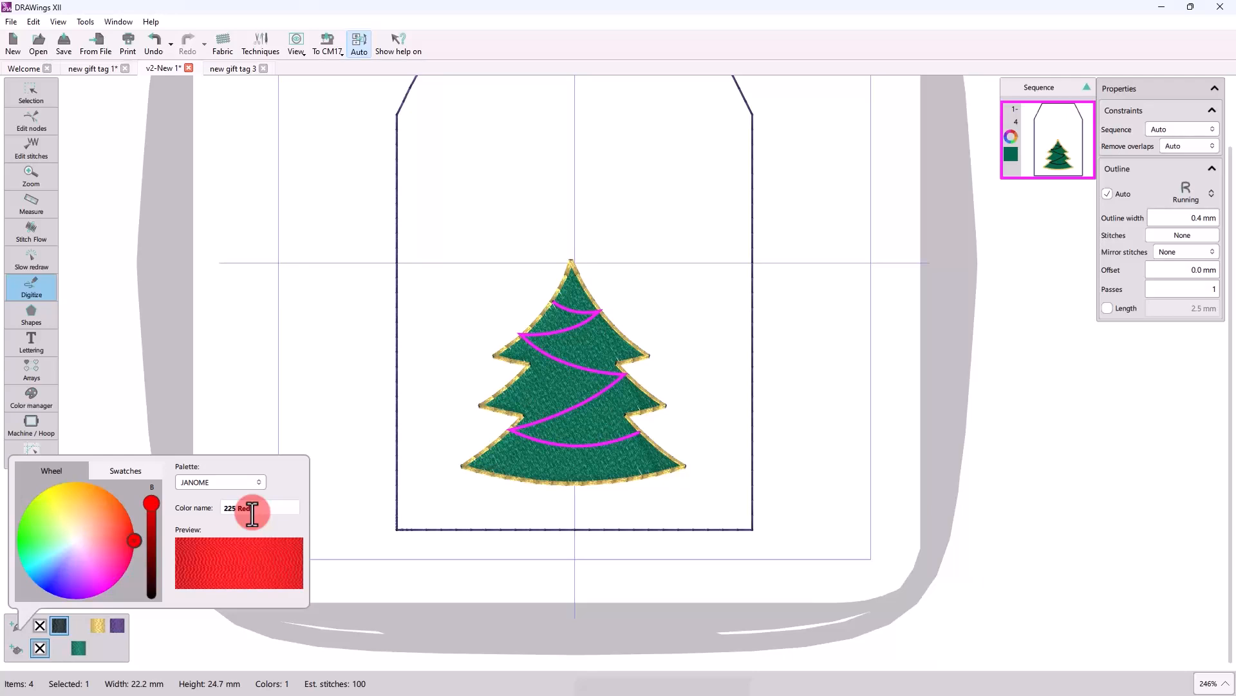
left_click(702, 504)
left_click(612, 443)
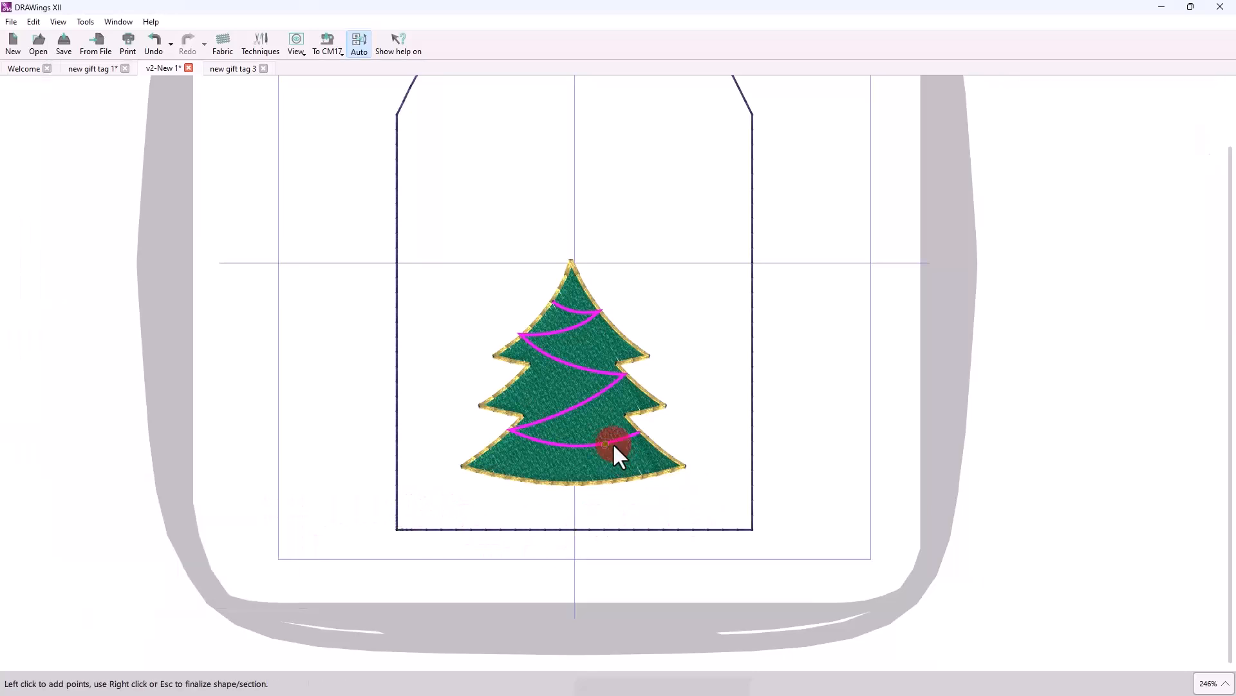
key("Escape")
left_click(689, 442)
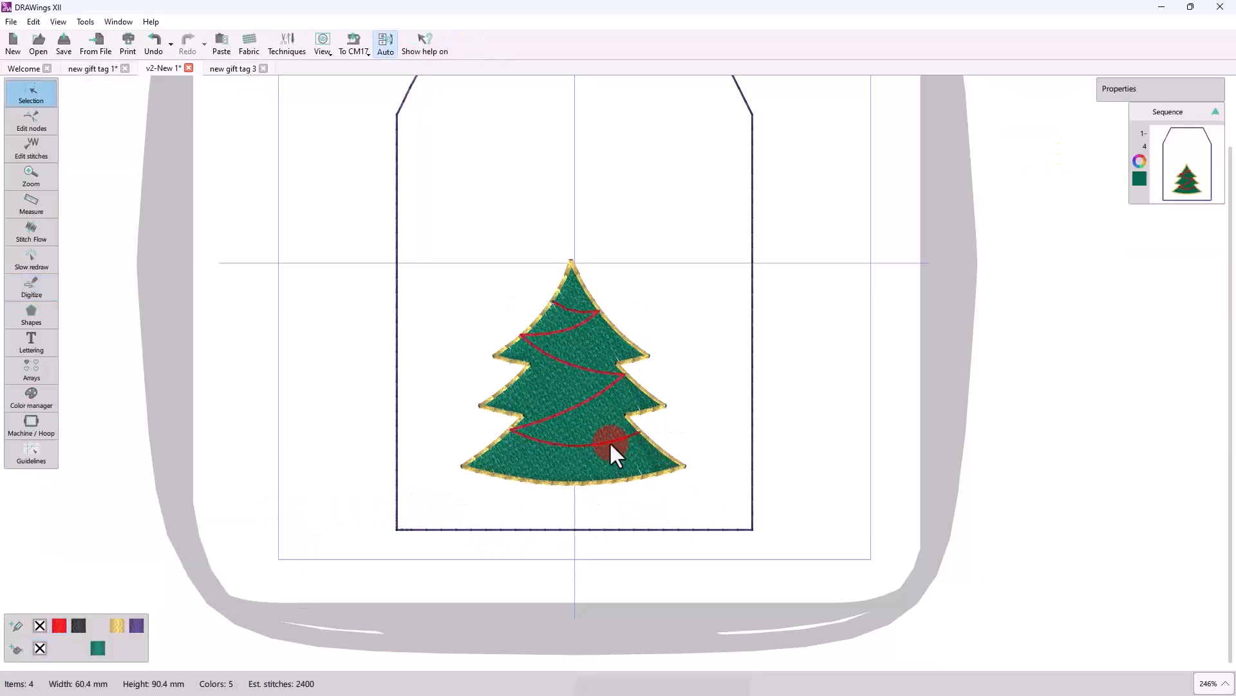
Search the outline stitch patterns for "Bea" and apply the bead stitch to the red garland line.
left_click(610, 443)
left_click(1183, 235)
left_click(1013, 91)
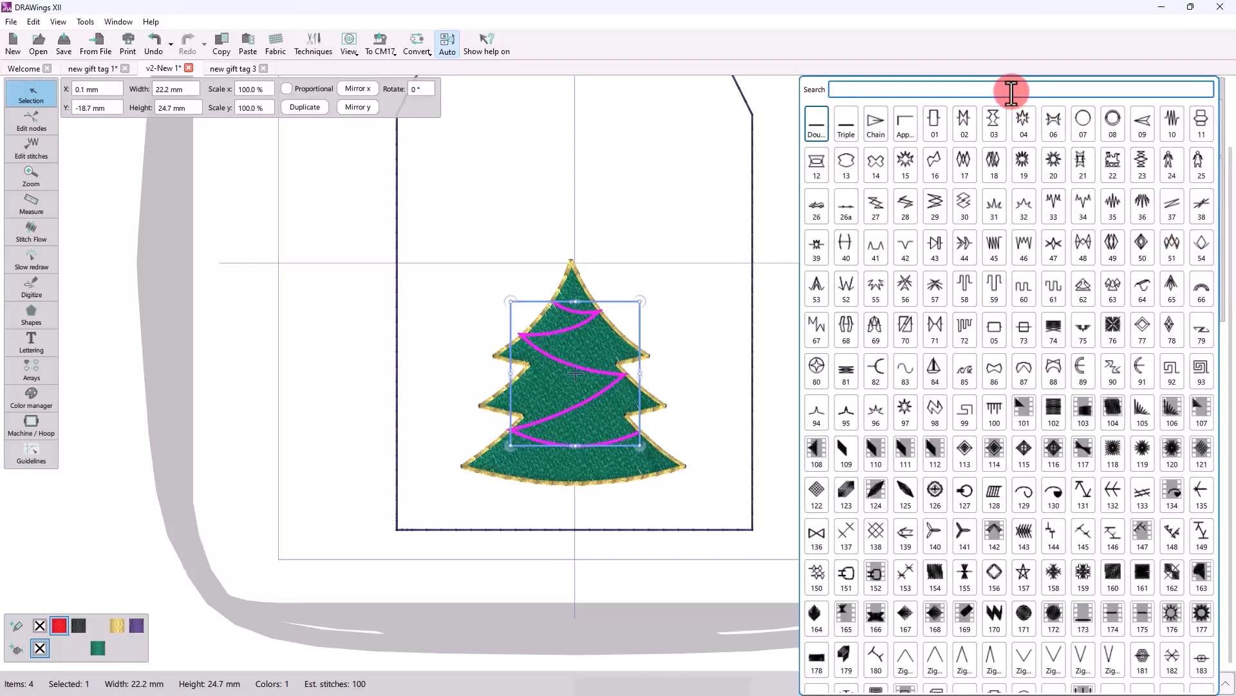
type("Bea")
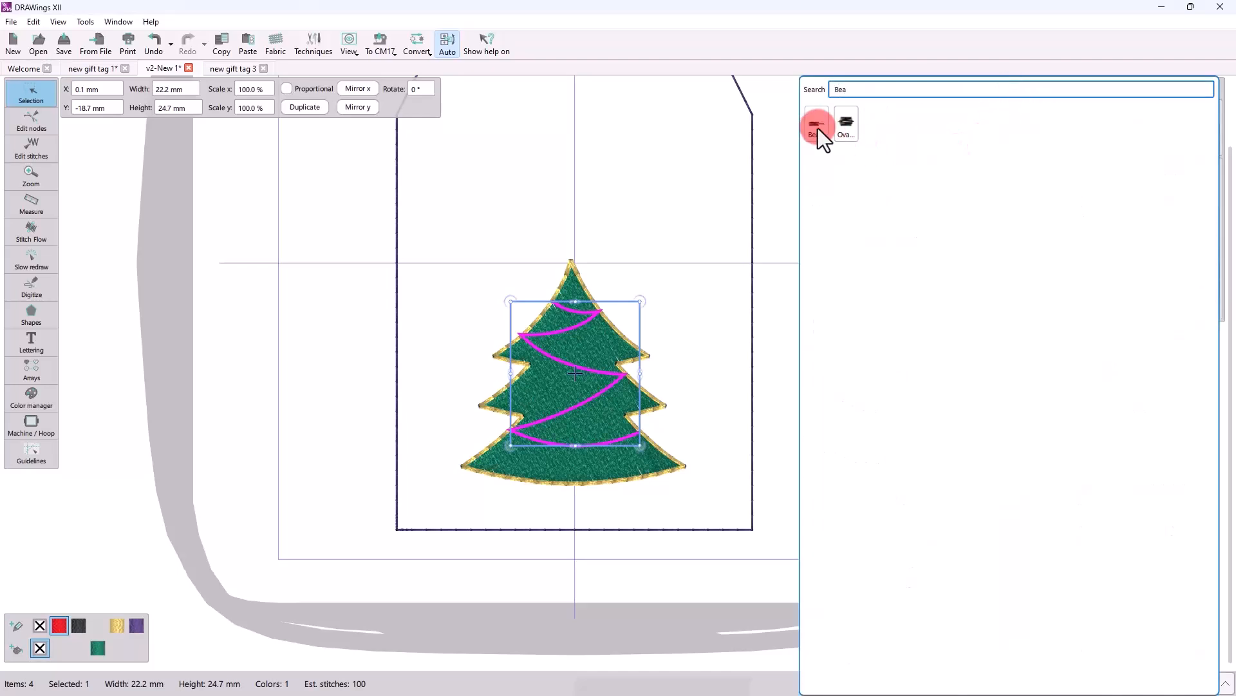
left_click(816, 126)
left_click(669, 371)
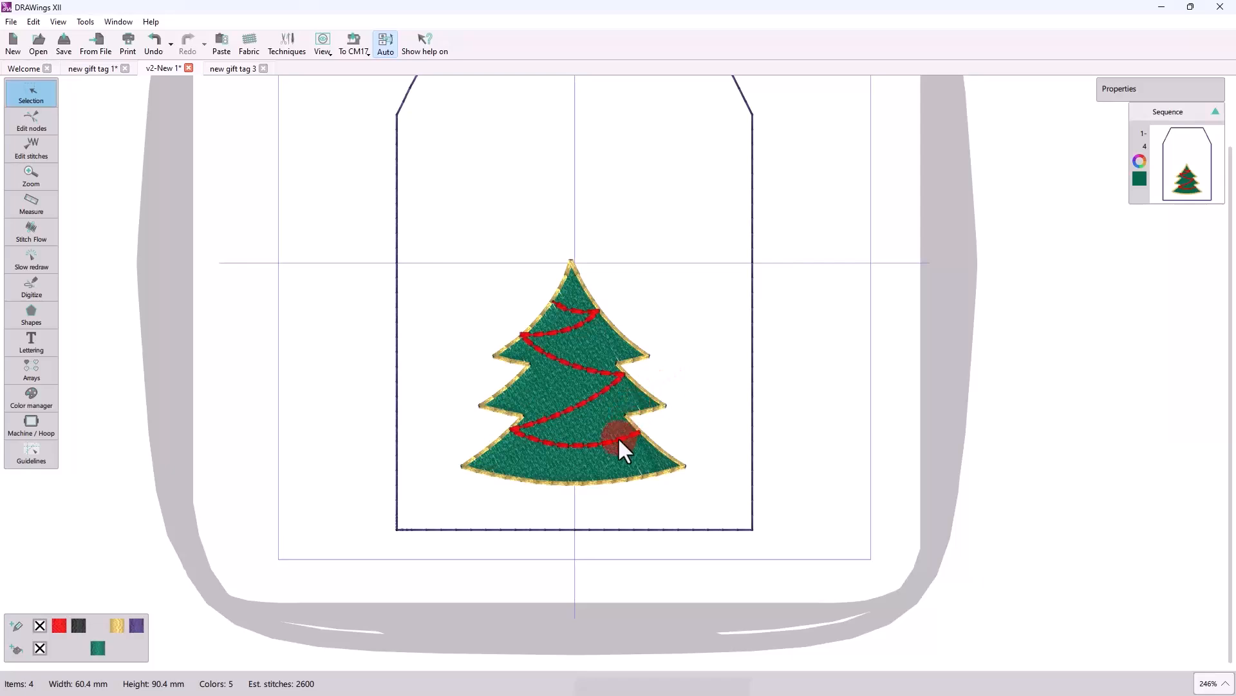
Reshape the red garland's nodes so its corners reach the tree's edges and its swags curve downward, about 22 mm wide and 25 mm high.
left_click(19, 116)
left_click(611, 387)
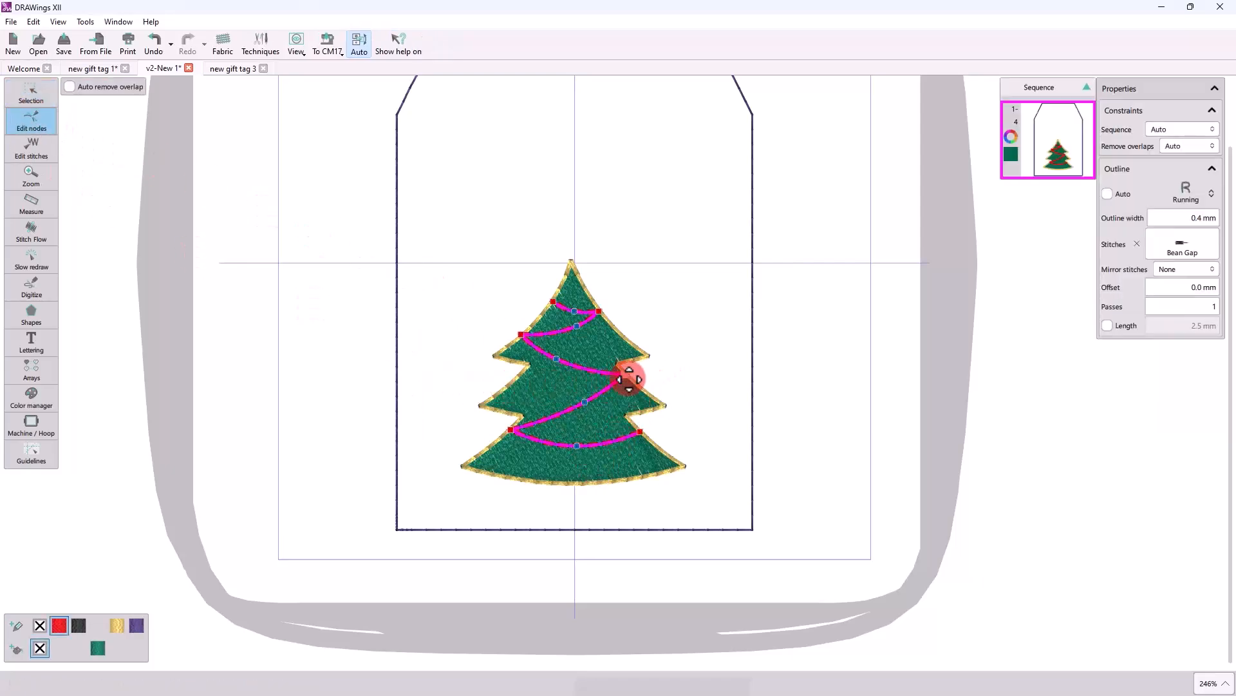
left_click_drag(626, 374, 578, 414)
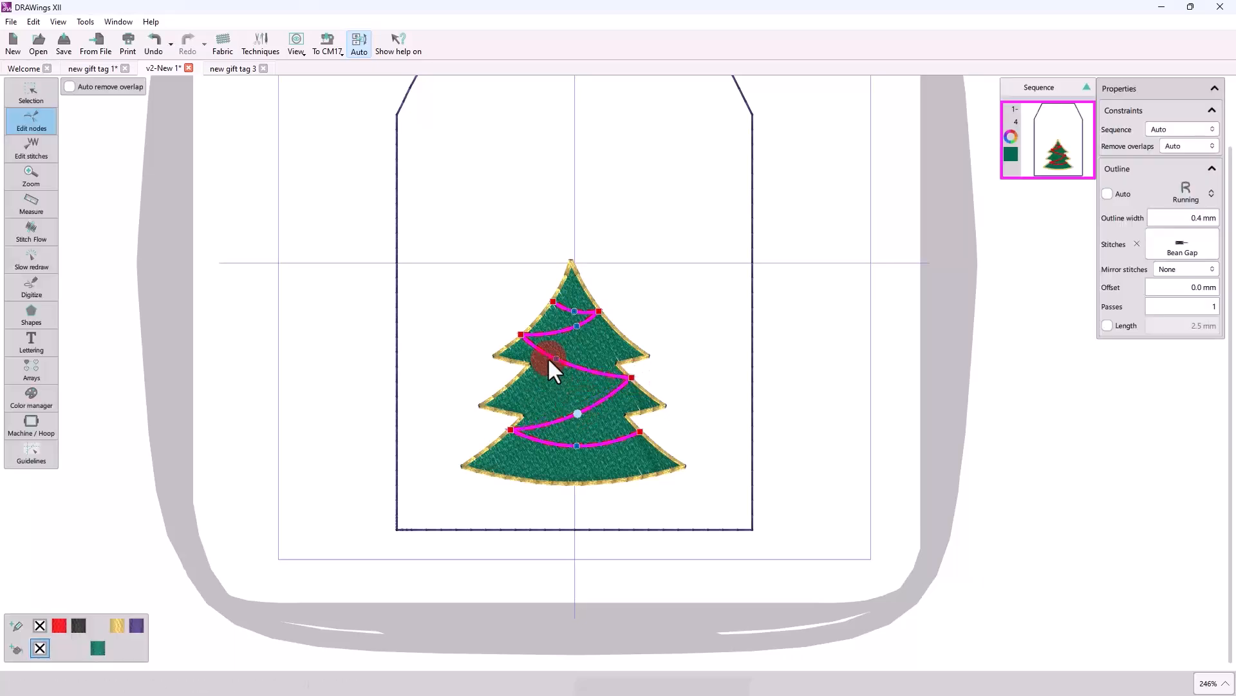
left_click_drag(523, 338, 564, 368)
left_click_drag(577, 326, 567, 313)
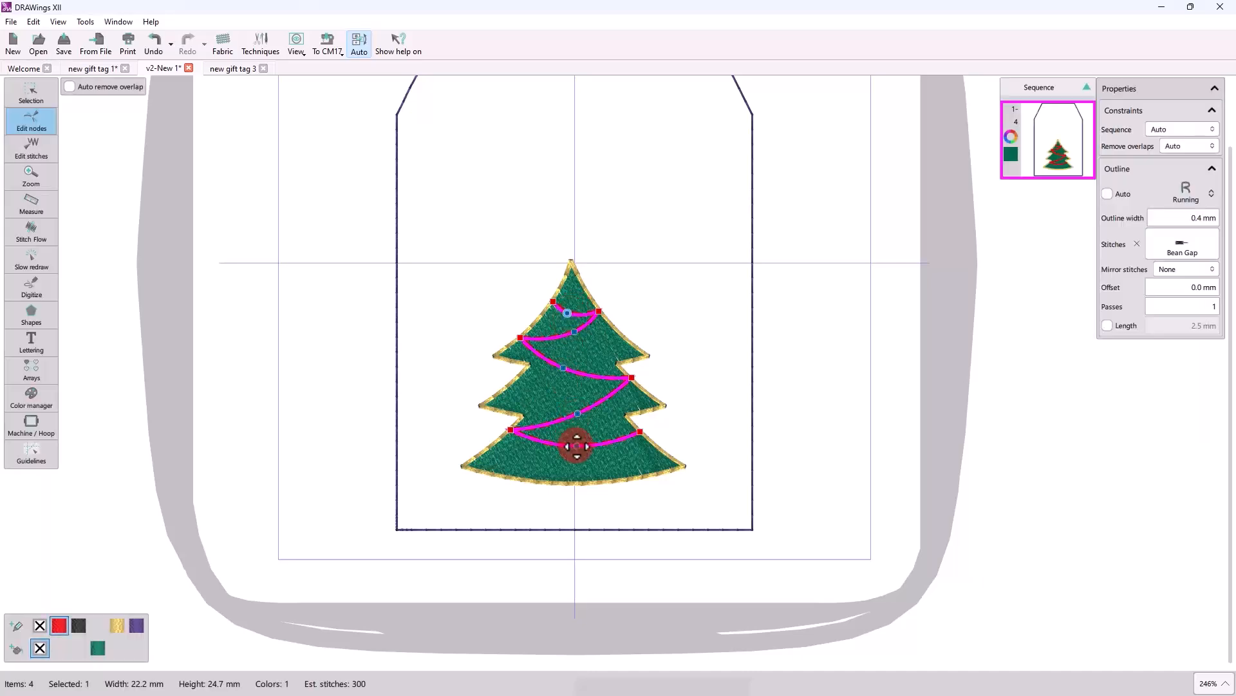
left_click_drag(575, 444, 569, 449)
left_click(31, 92)
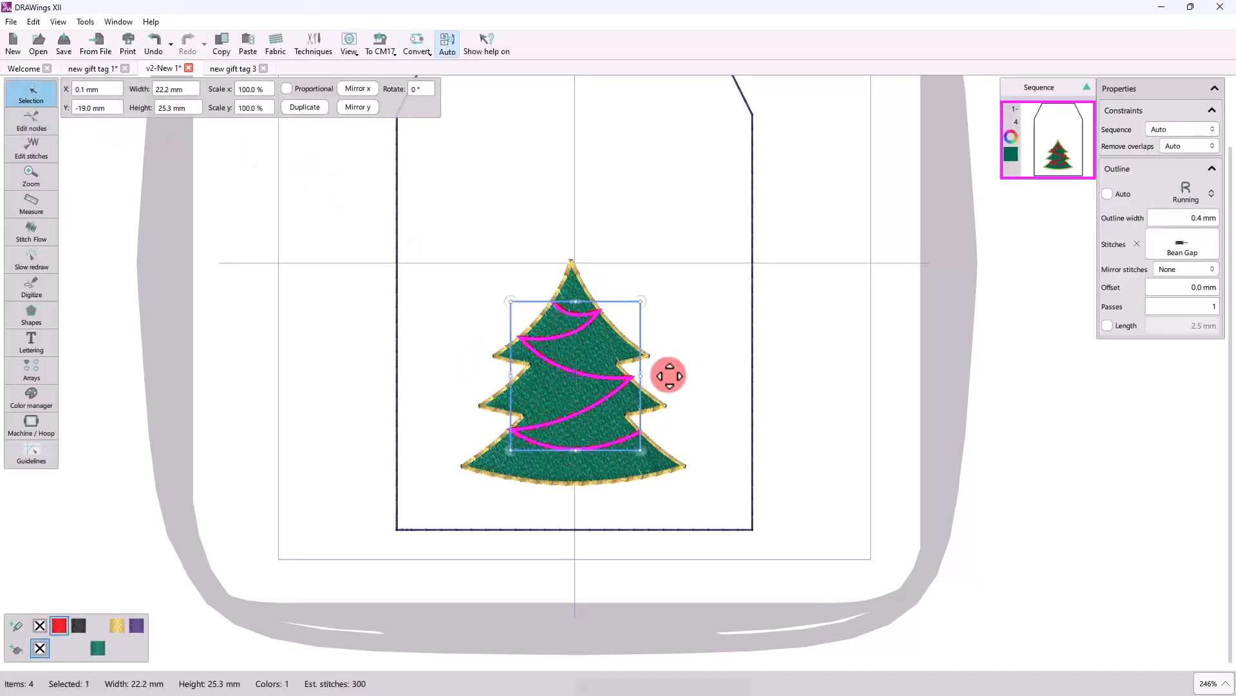
left_click(720, 481)
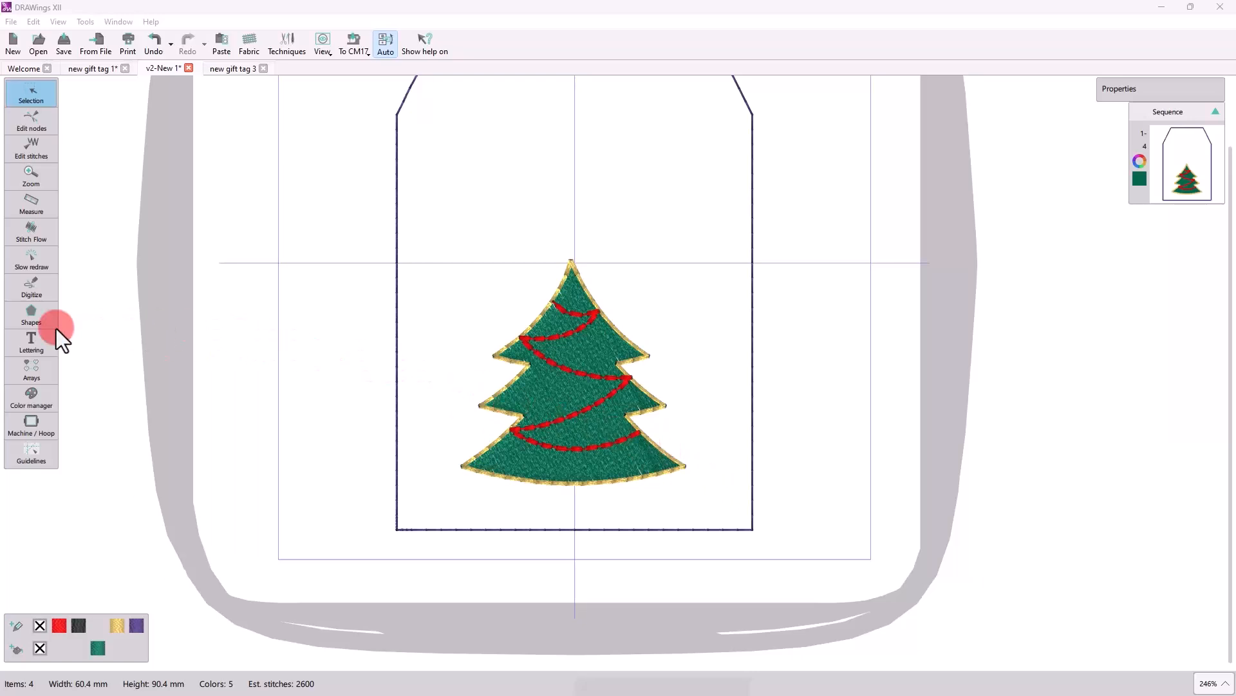
Draw a star shape with 5 rays just above the tree's tip, about 8 mm wide and 7 mm high.
mouse_move(56, 328)
left_mouse_down()
mouse_move(26, 325)
mouse_move(72, 323)
left_mouse_up()
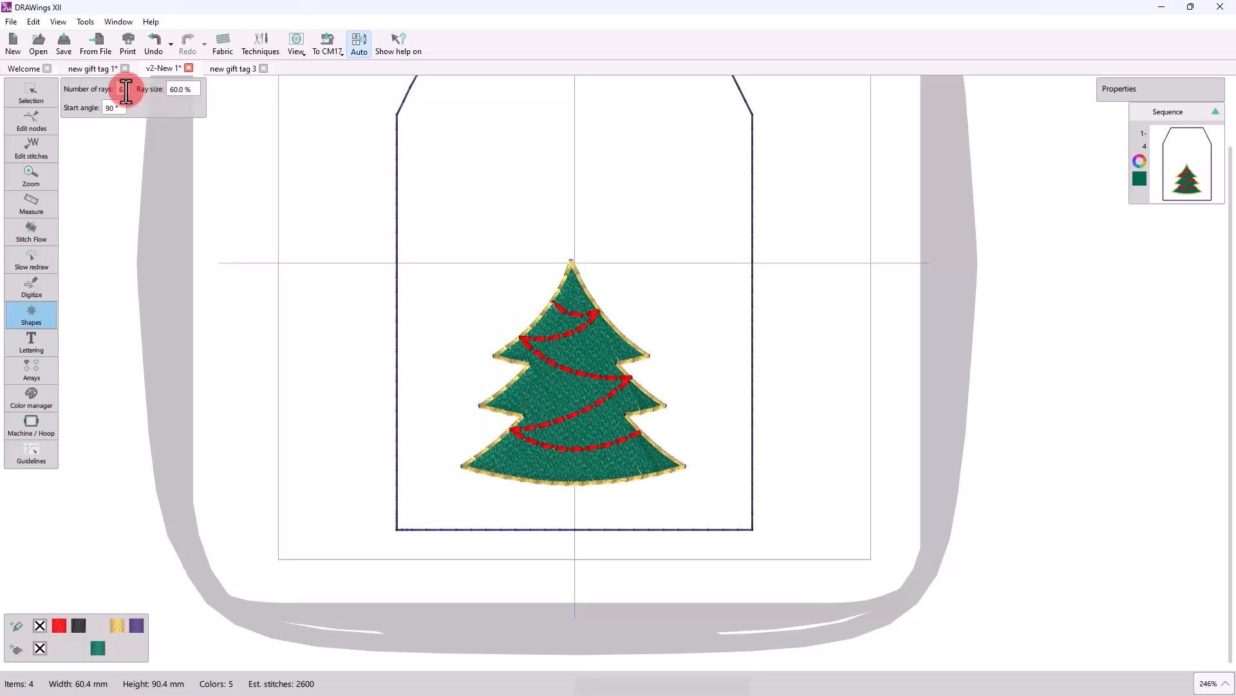
key("BackSpace")
type("8")
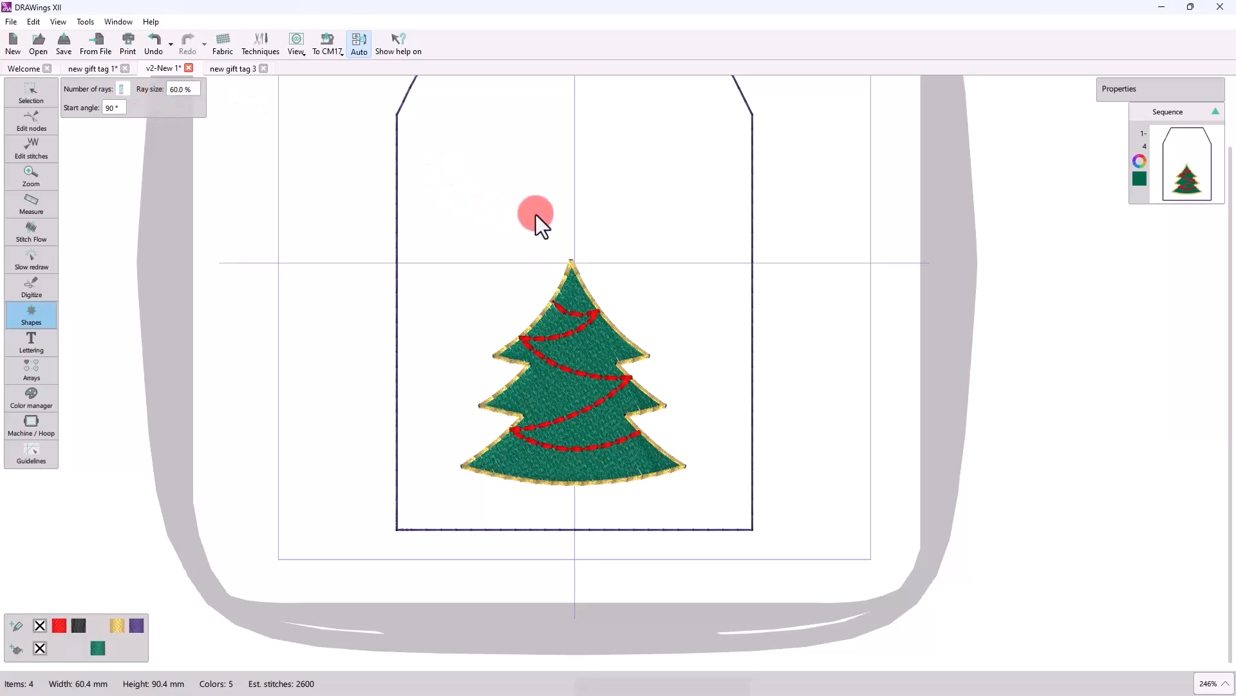
left_click_drag(536, 215, 565, 251)
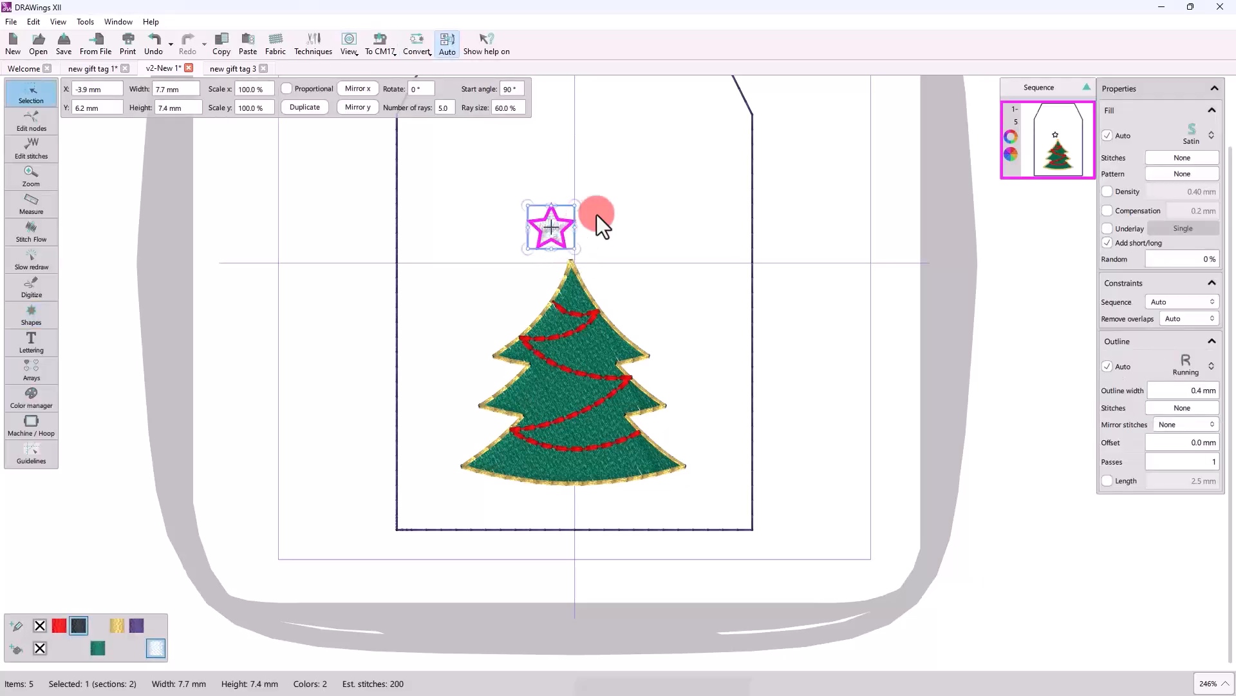
Resize the star to 12 mm wide and 12 mm high and fill it with the tree outline's gold.
double_click(161, 89)
type("12")
key("Tab")
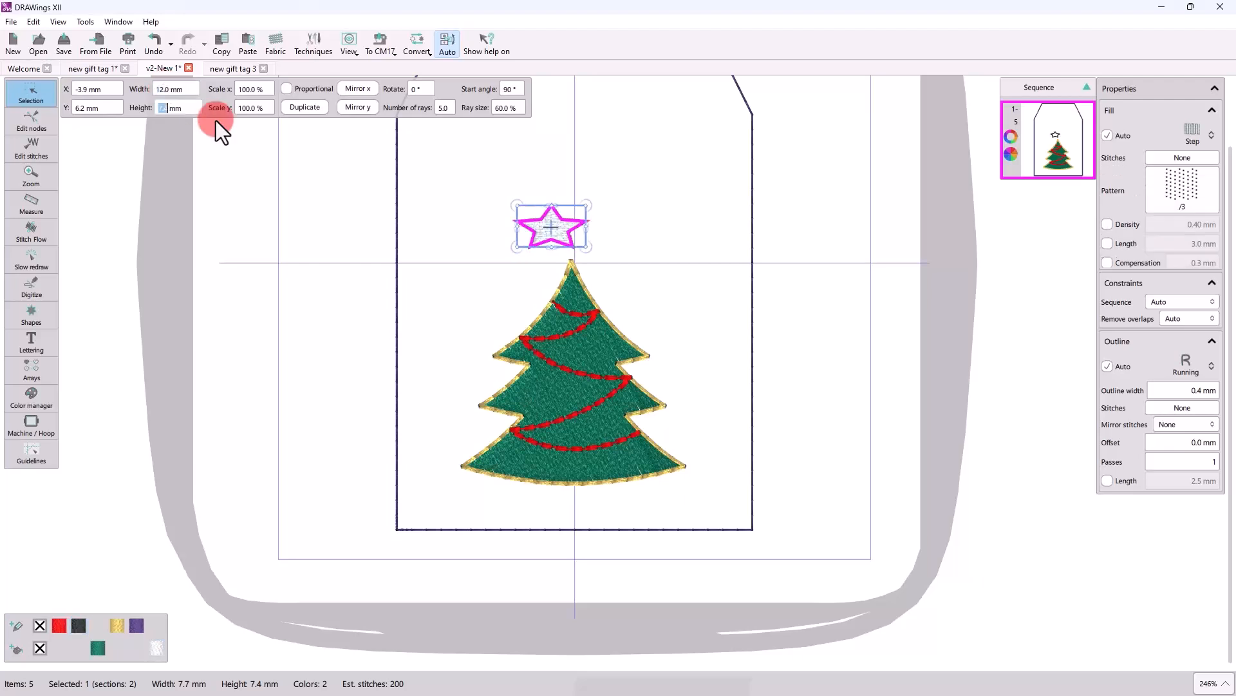
type("12")
key("Return")
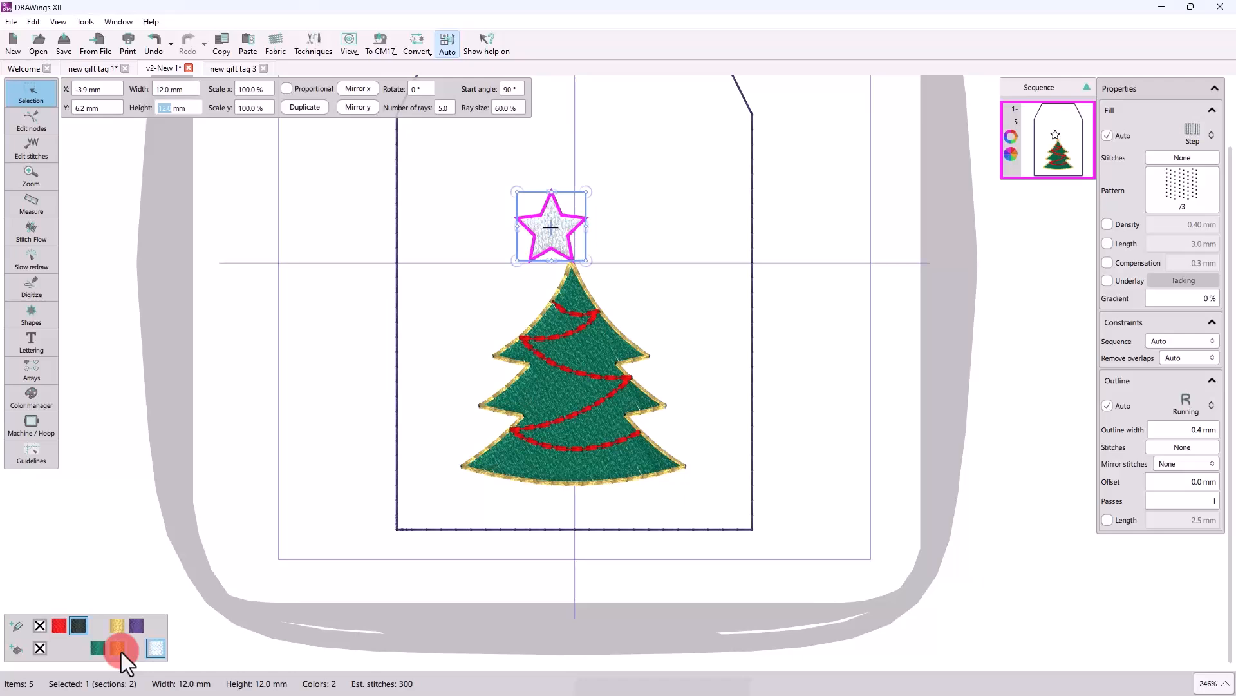
left_click(119, 648)
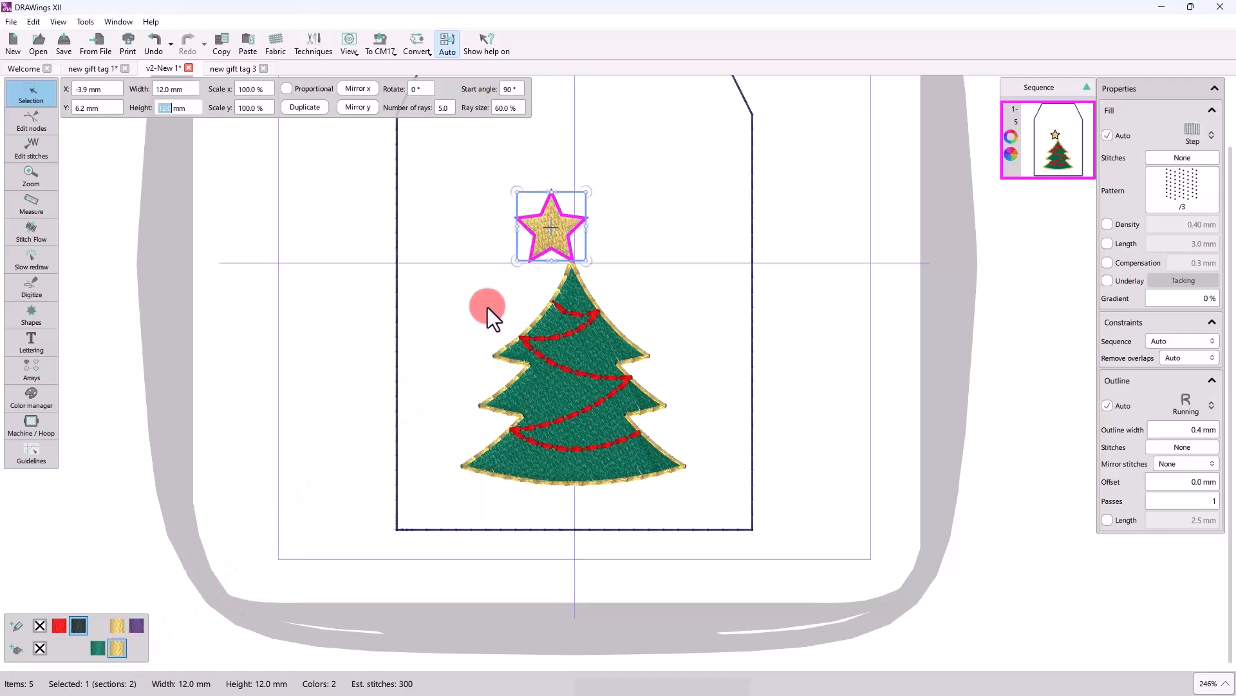
Move the star onto the tree's tip and remove its outline color.
left_click_drag(542, 238, 560, 244)
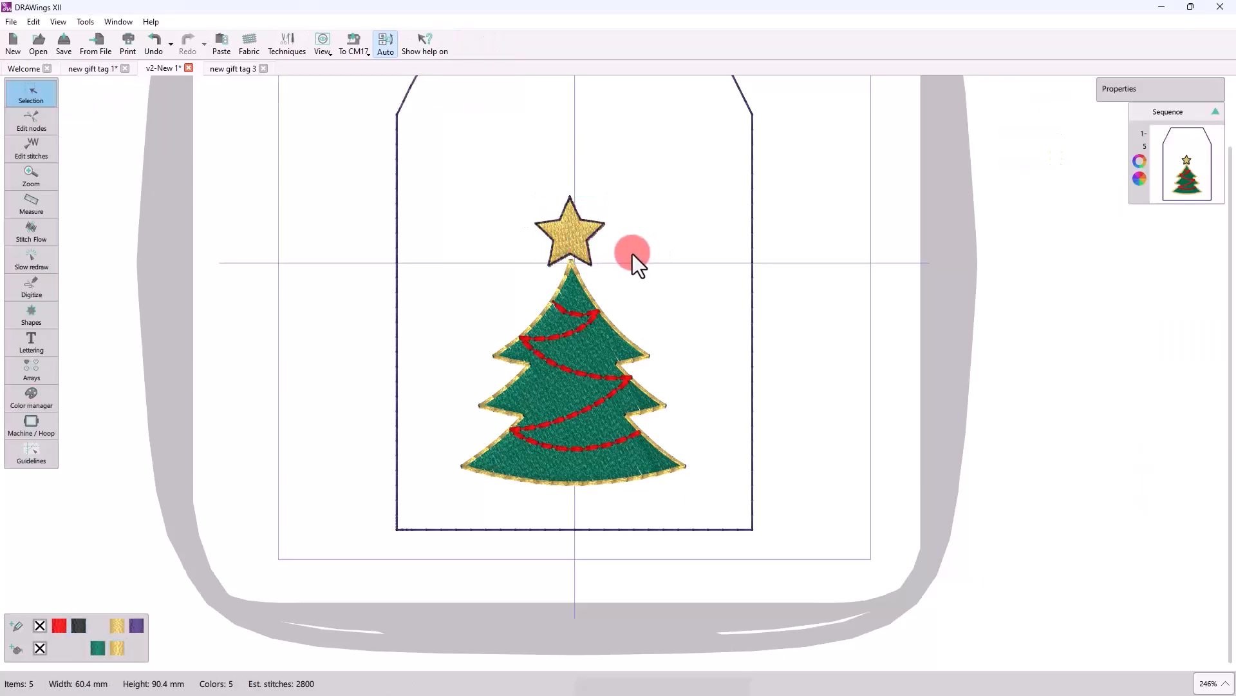
left_click(565, 249)
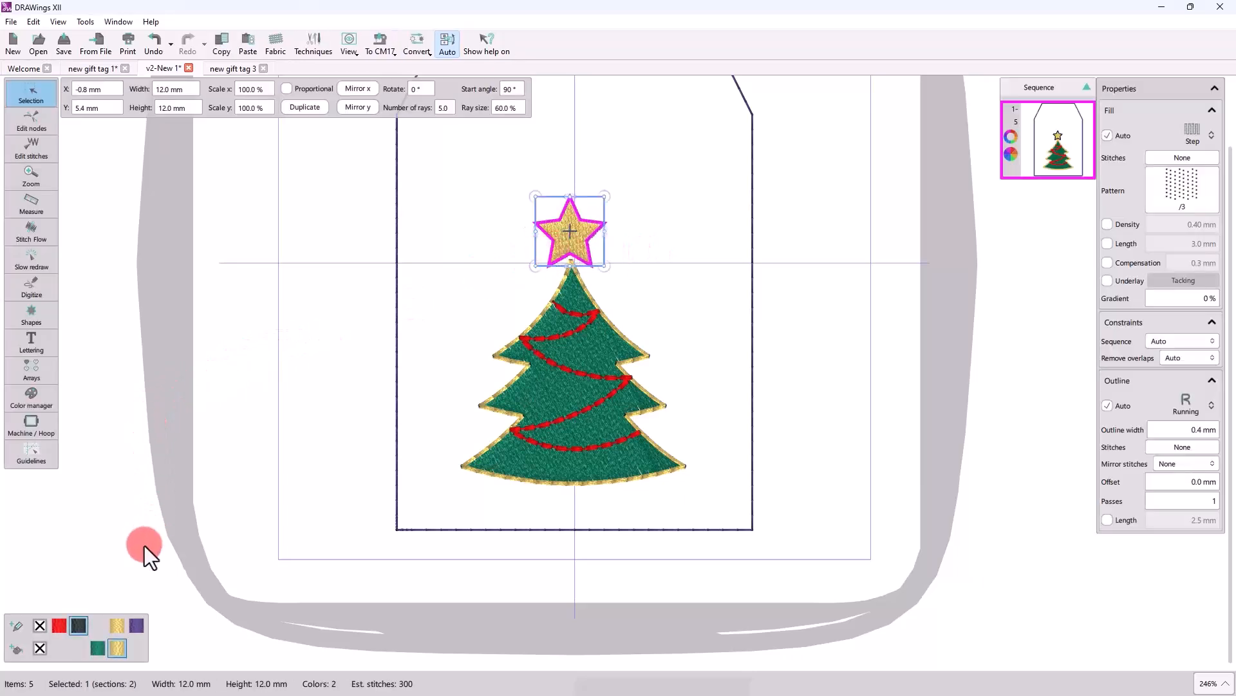
left_click(40, 626)
left_click(728, 494)
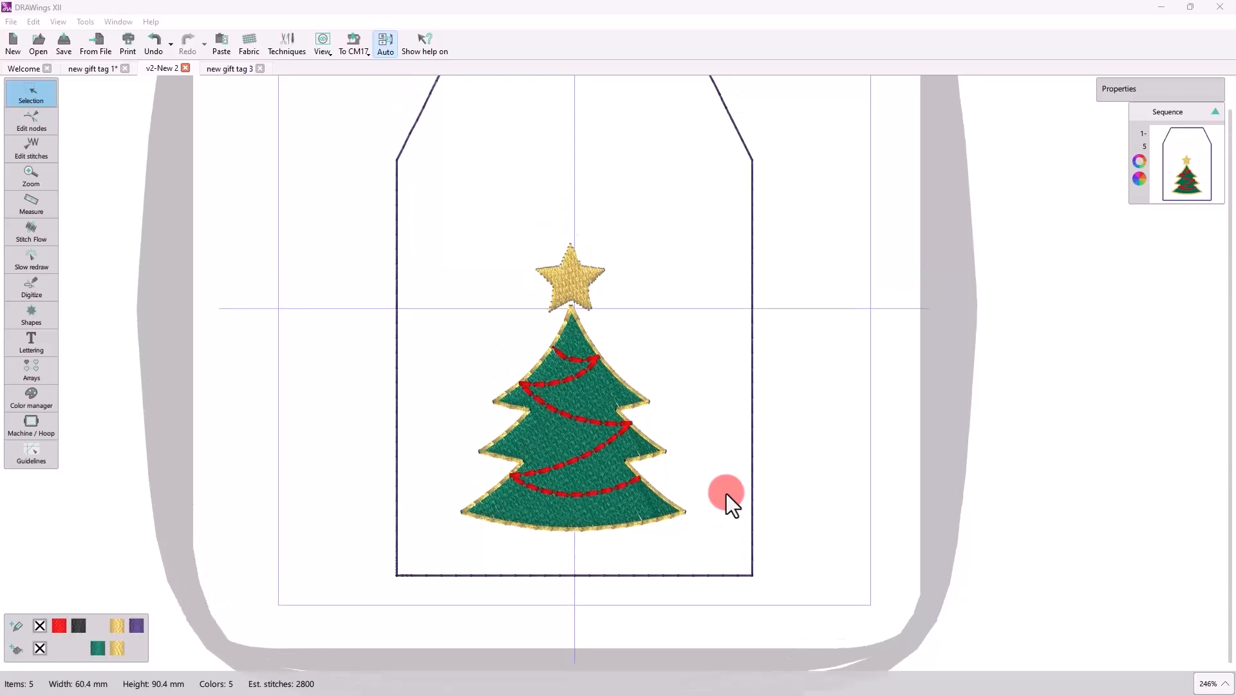
Add lettering with the recipient's first name above the star inside the gift tag.
scroll(726, 493, "up", 2)
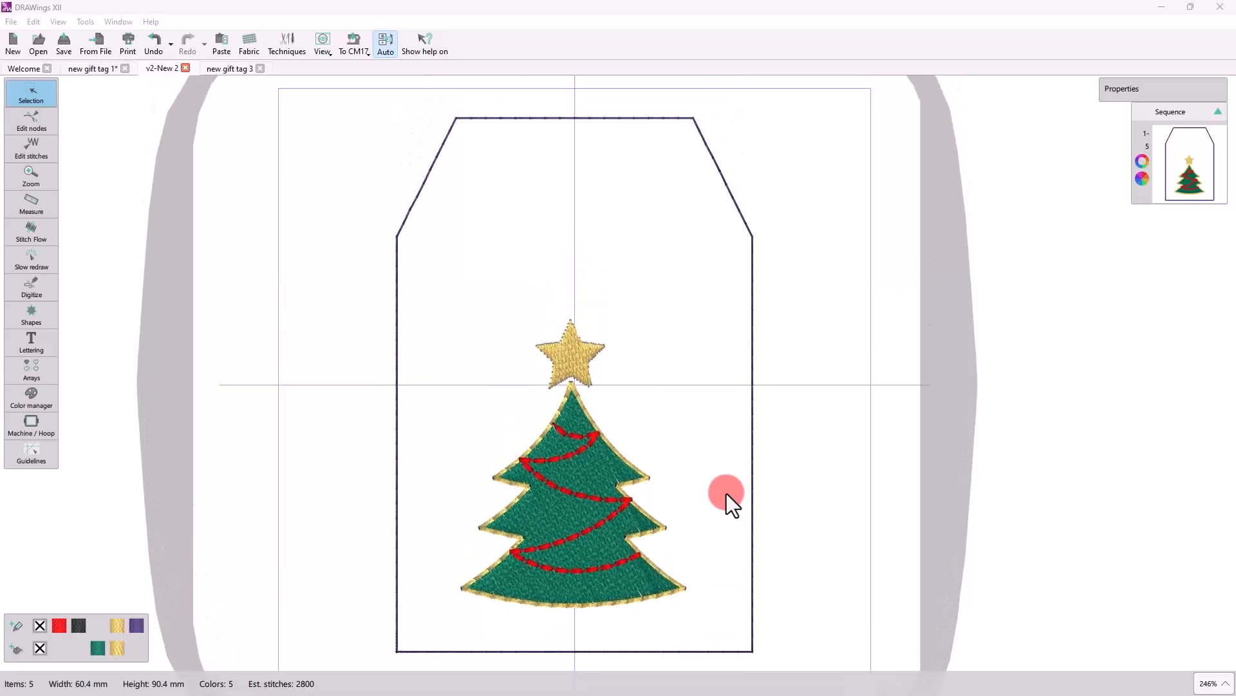
left_click(40, 342)
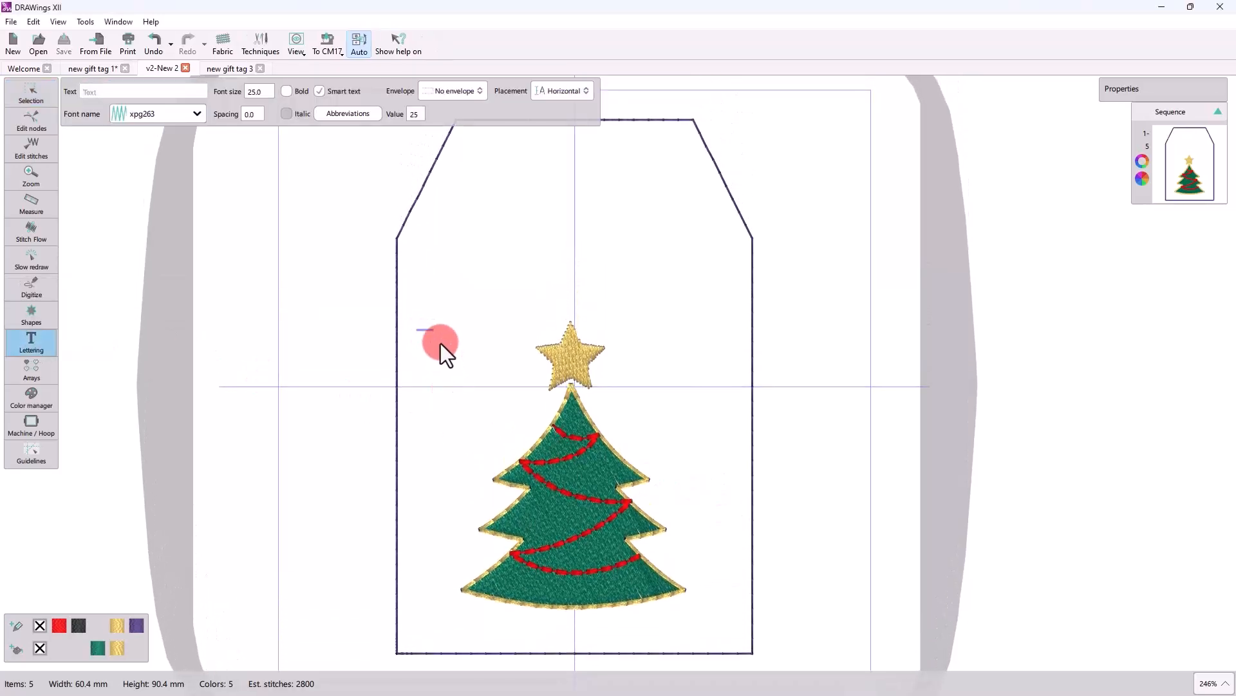
left_click(197, 114)
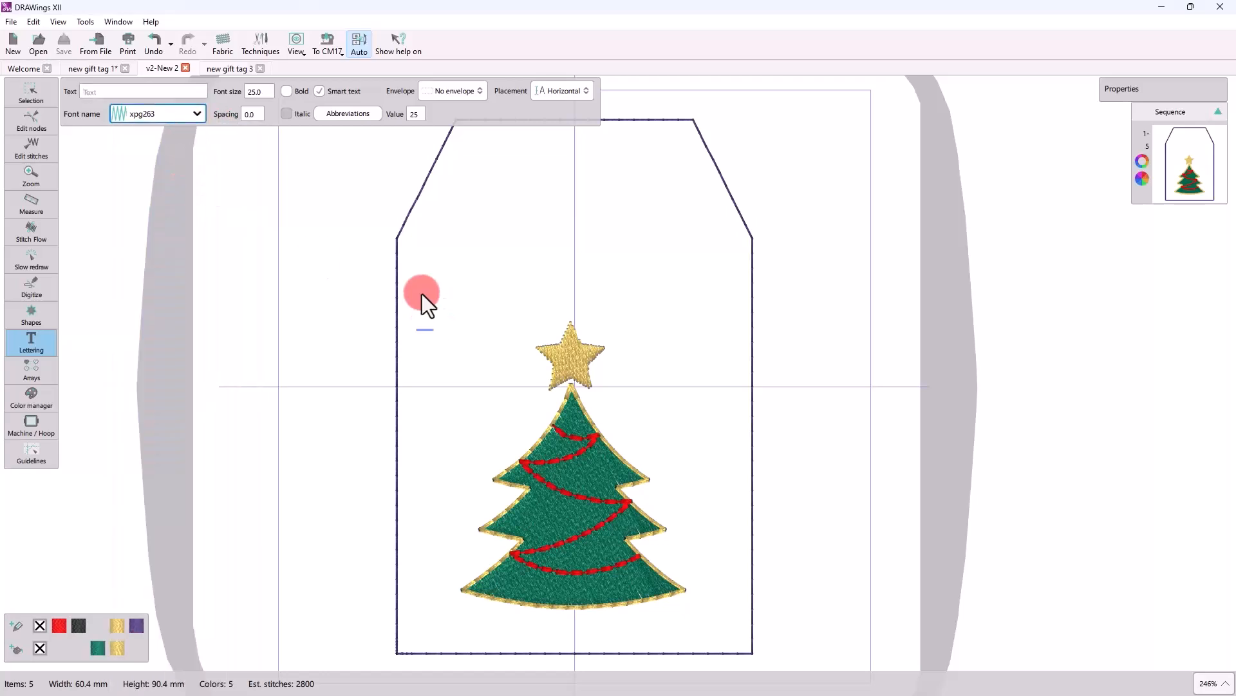
left_click(159, 89)
type("Robert")
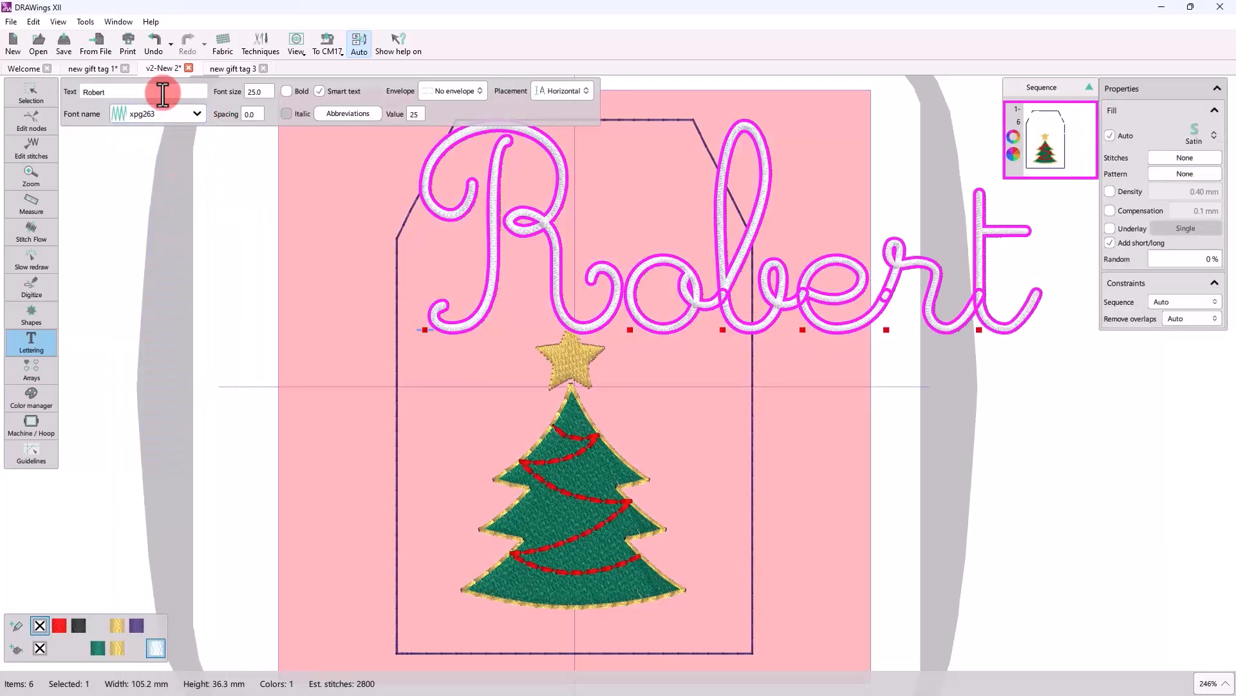
Change the name lettering to font xpg002 at size 14.
left_click(195, 114)
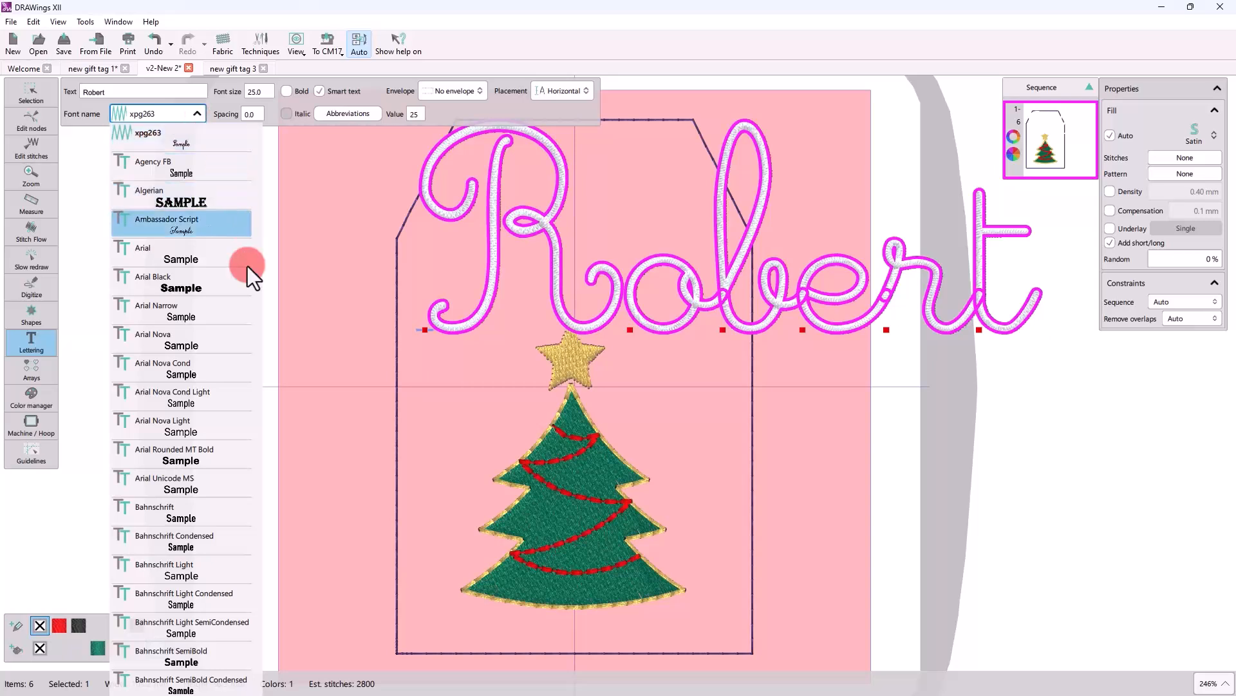
left_click_drag(256, 341, 240, 105)
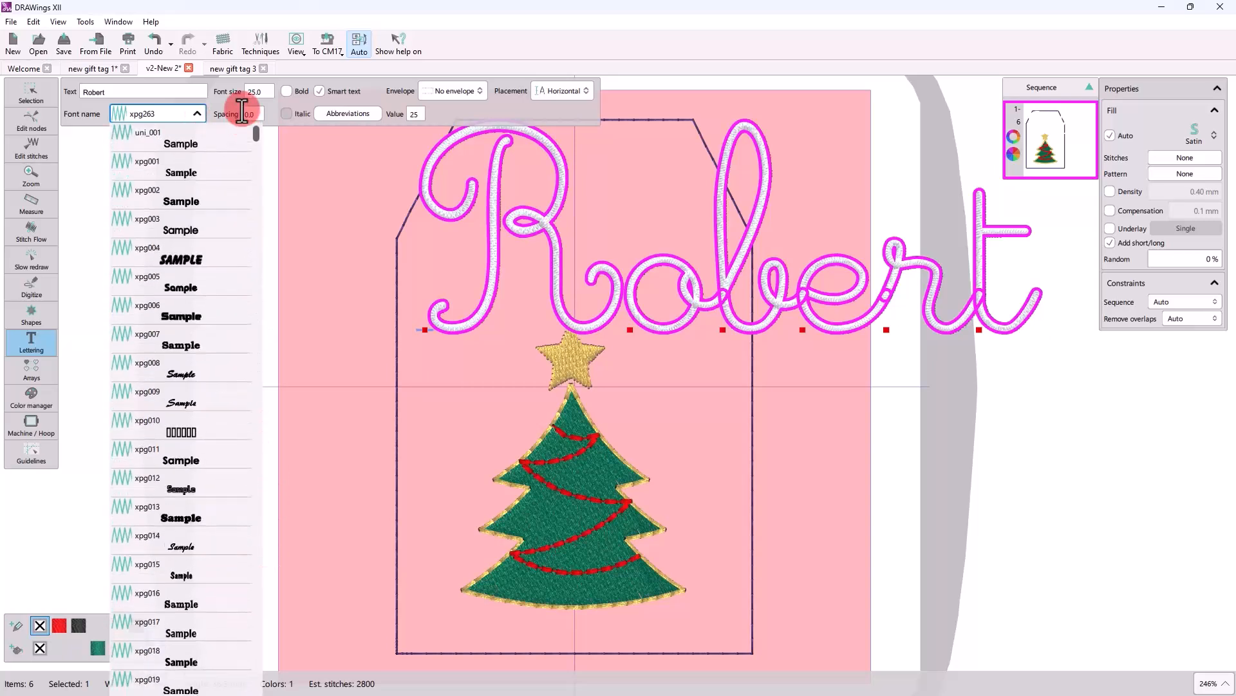
left_click(162, 203)
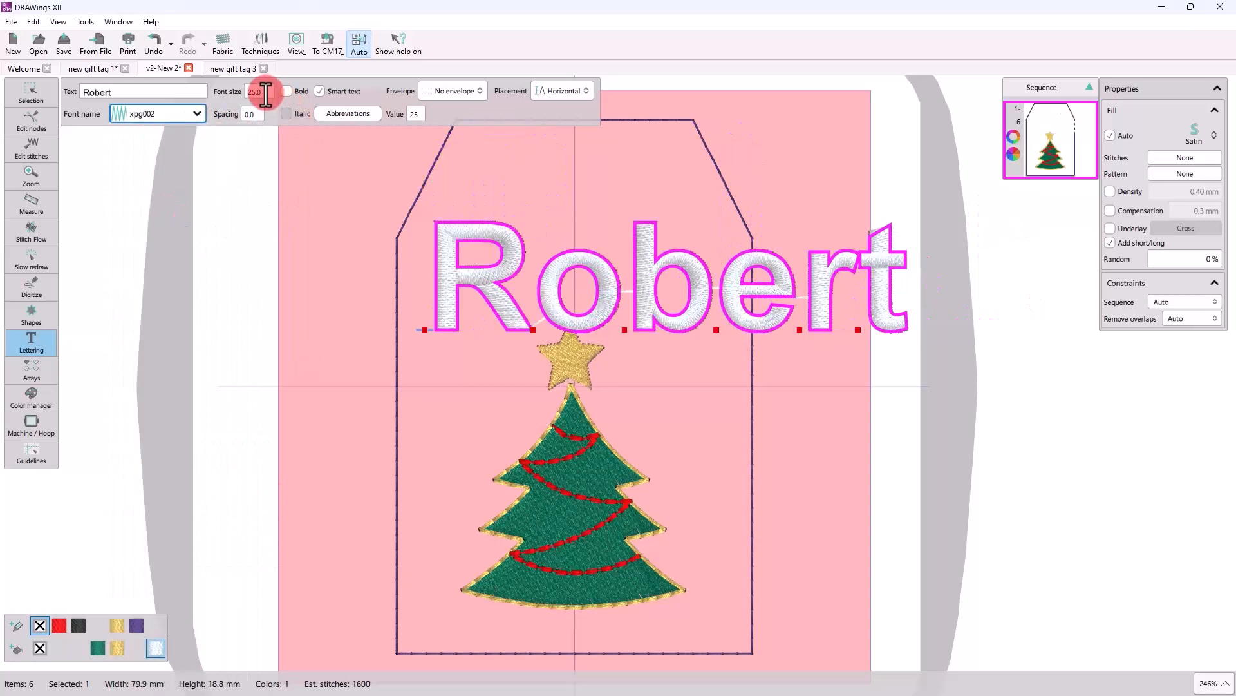
type("14")
key("Return")
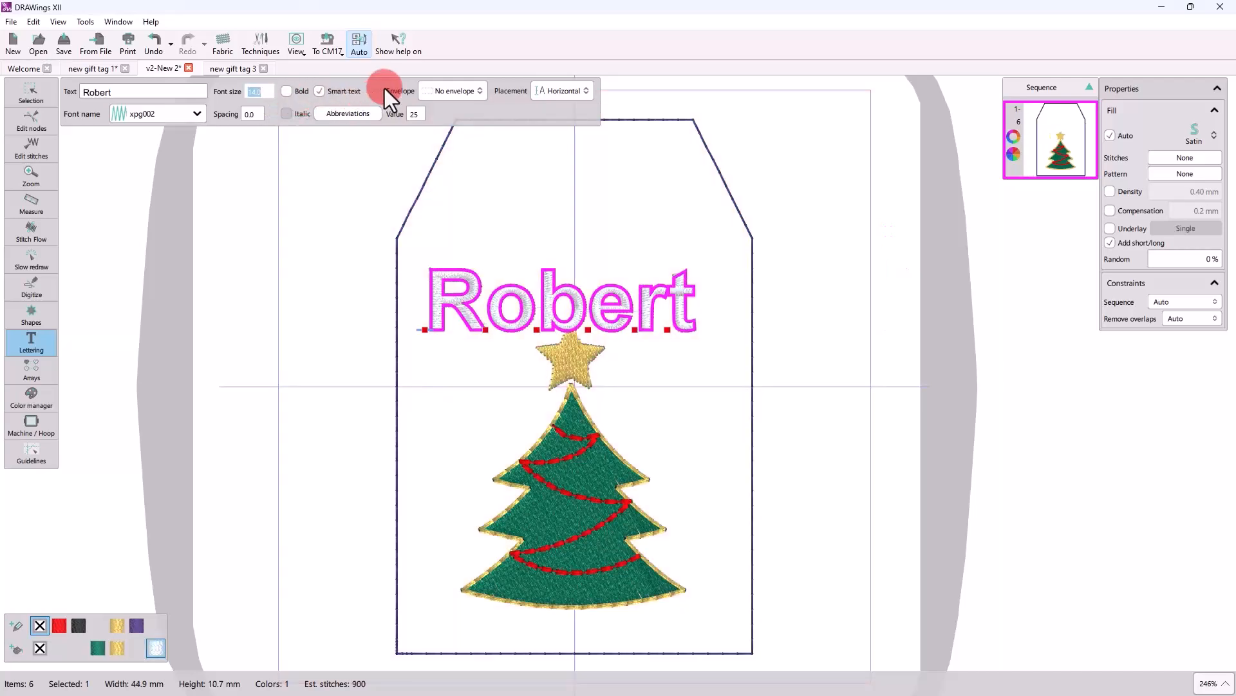
Place the name lettering on an arc with Center text alignment.
left_click(576, 90)
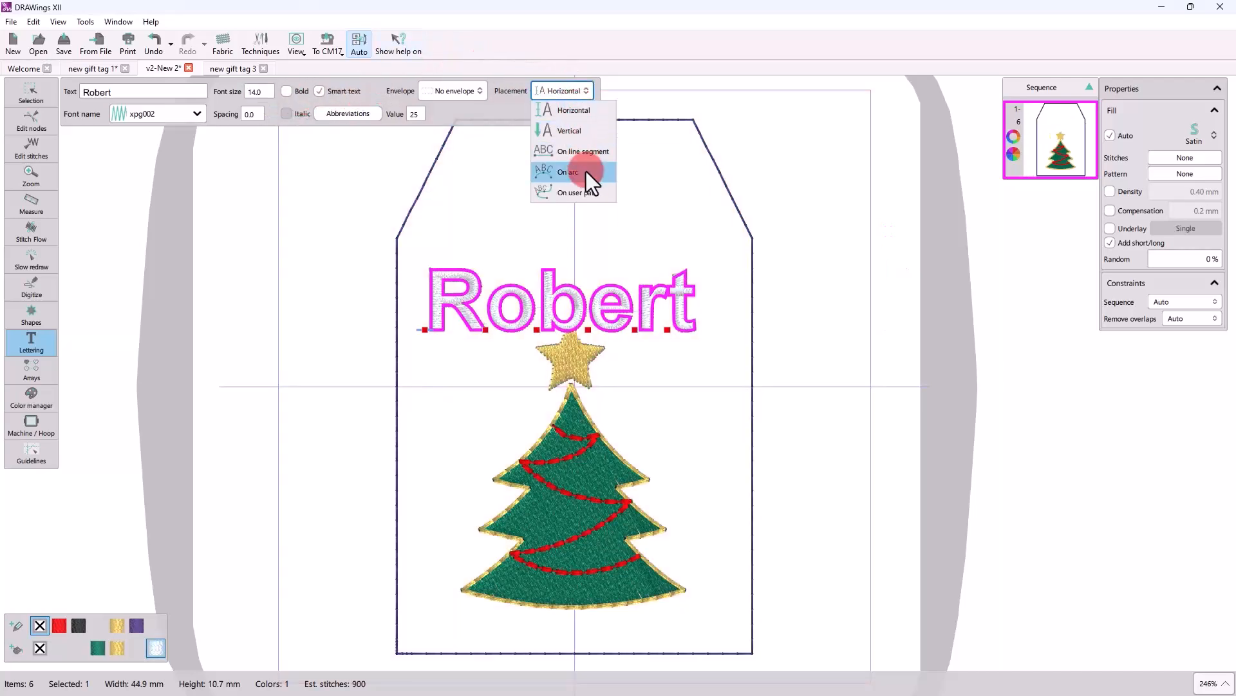
left_click(586, 171)
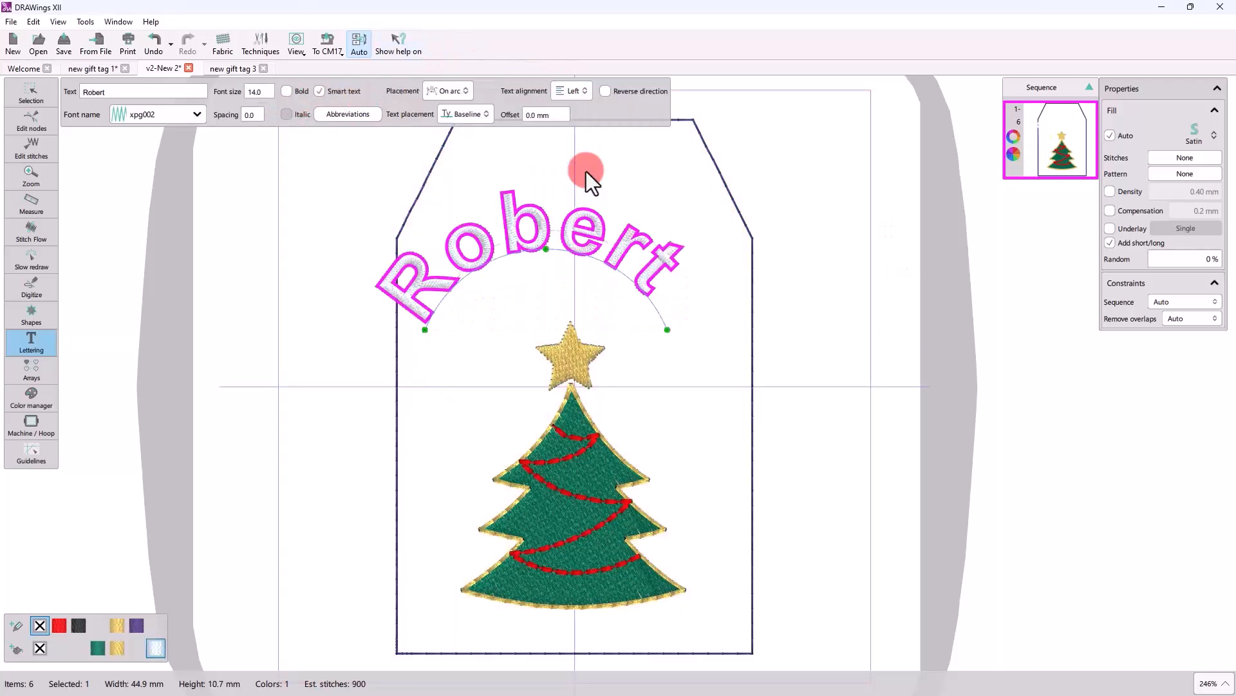
left_click(566, 93)
left_click(579, 132)
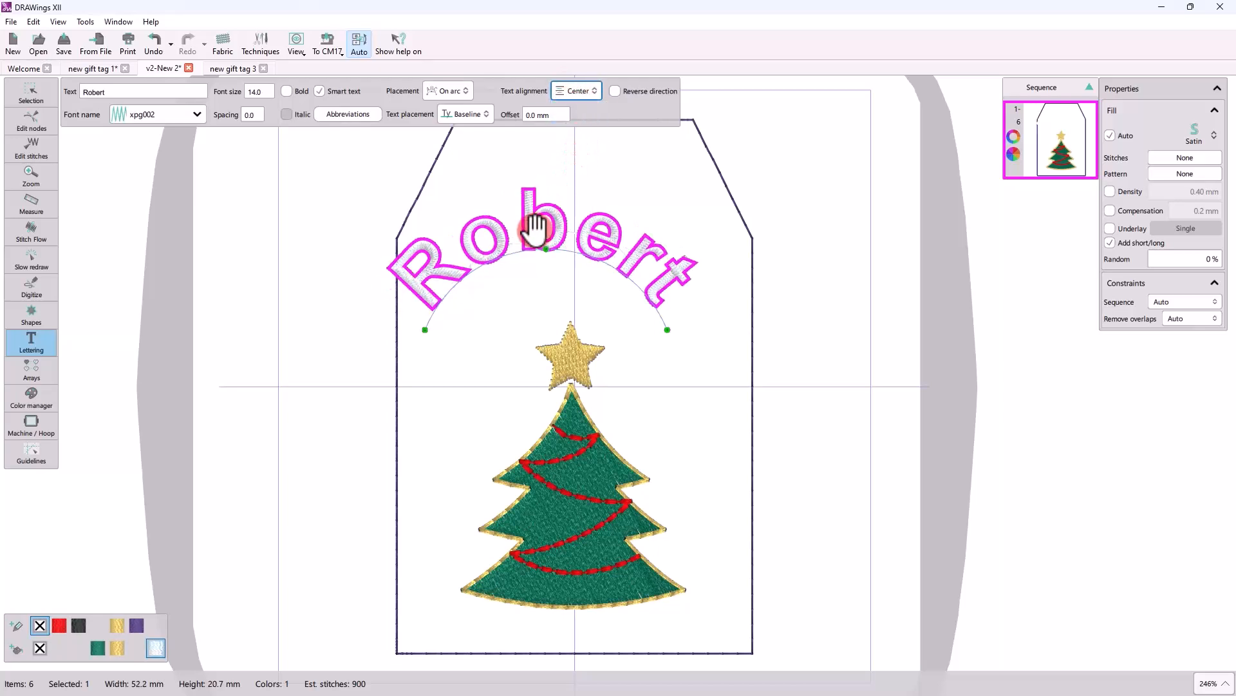
left_click(161, 95)
Center the arched name at X 0 mm and lower it to about Y 15 mm so it curves around the star.
left_click(28, 97)
left_click(470, 290)
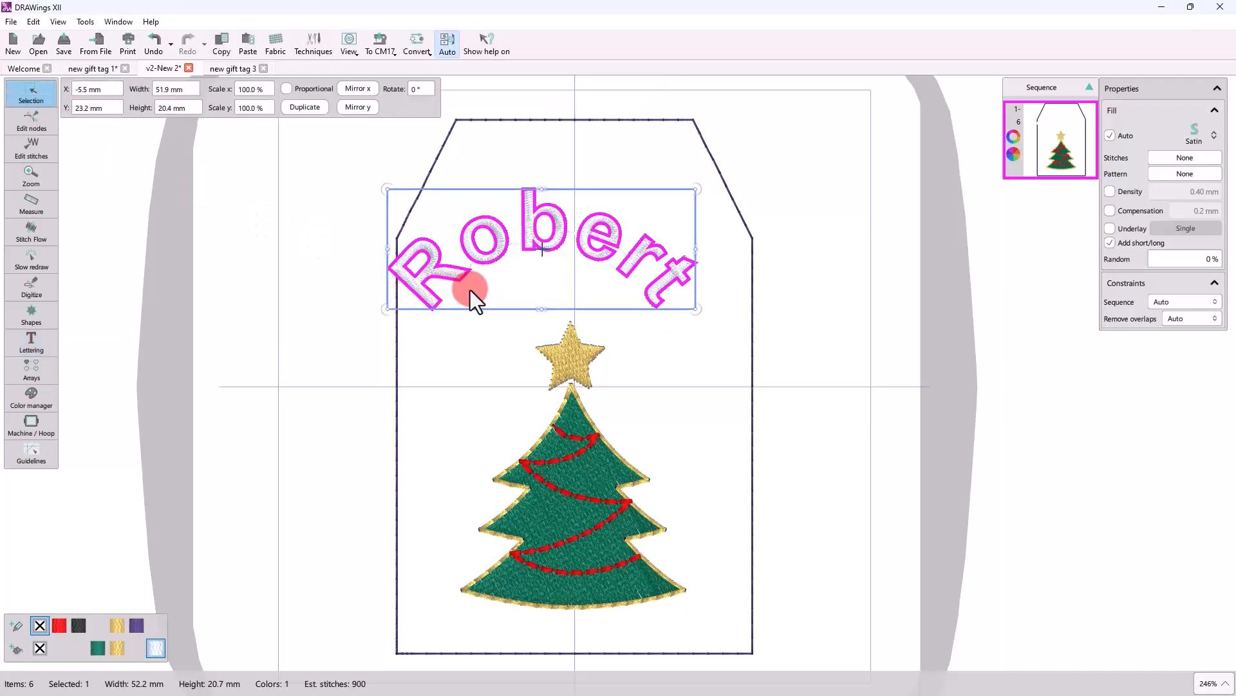
double_click(83, 89)
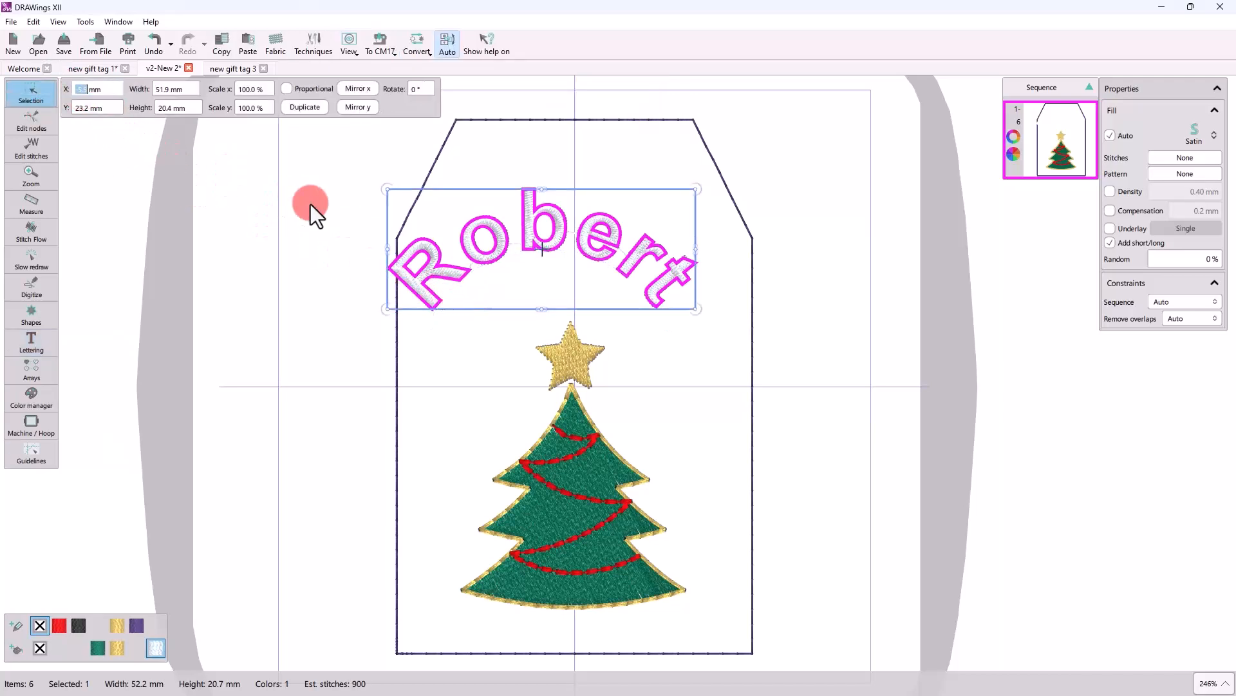
type("0")
key("Return")
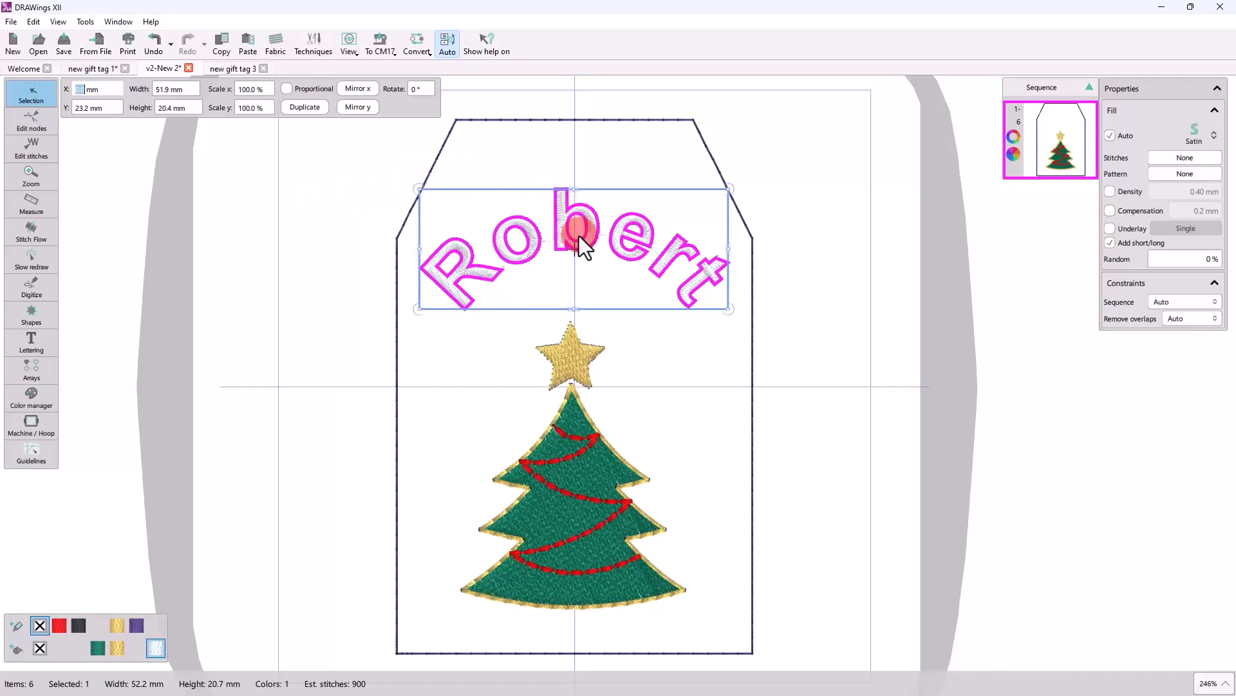
left_click_drag(588, 242, 587, 291)
double_click(83, 90)
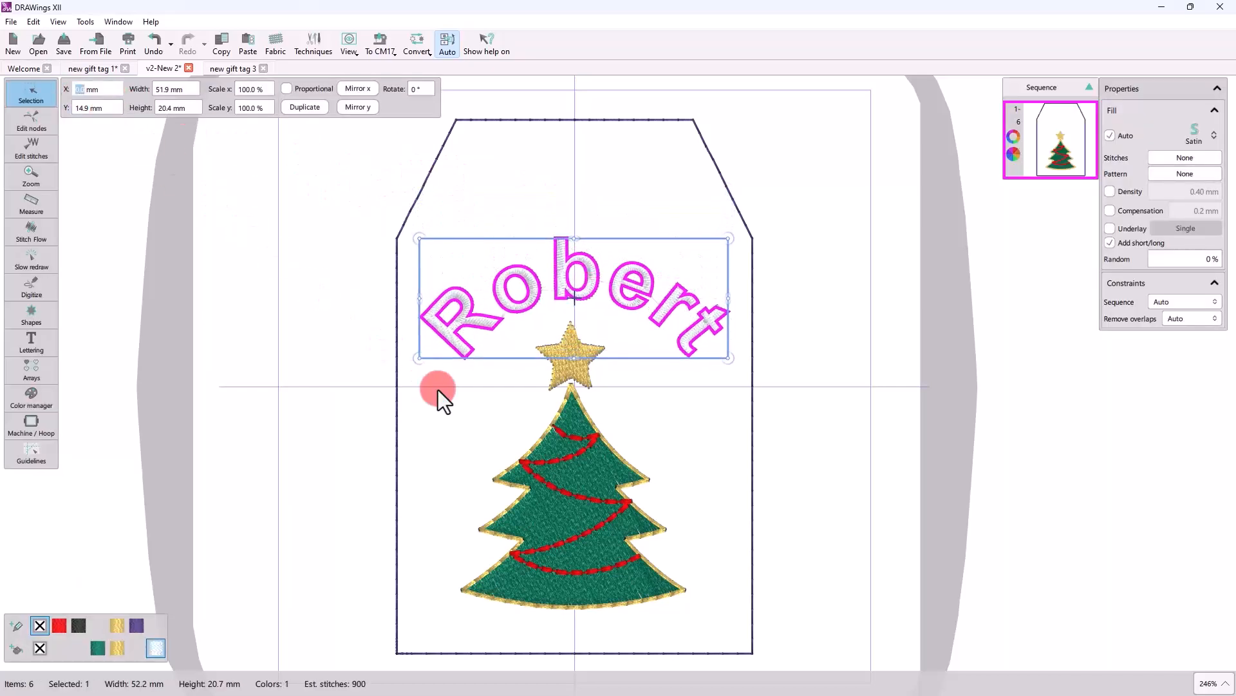
Color the name lettering's fill 3845 Dark Rust Red from the COATS SYLKO palette.
left_click(20, 651)
left_click(238, 503)
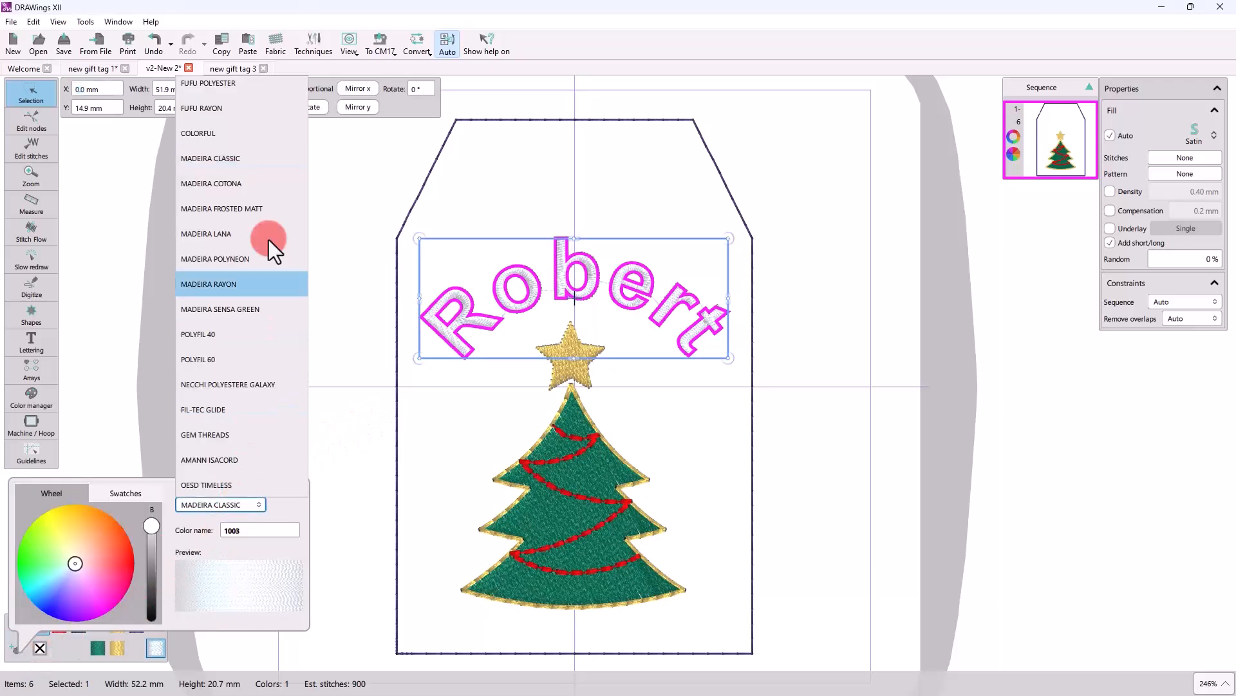
left_click(268, 214)
scroll(269, 213, "down", 5)
left_click(233, 261)
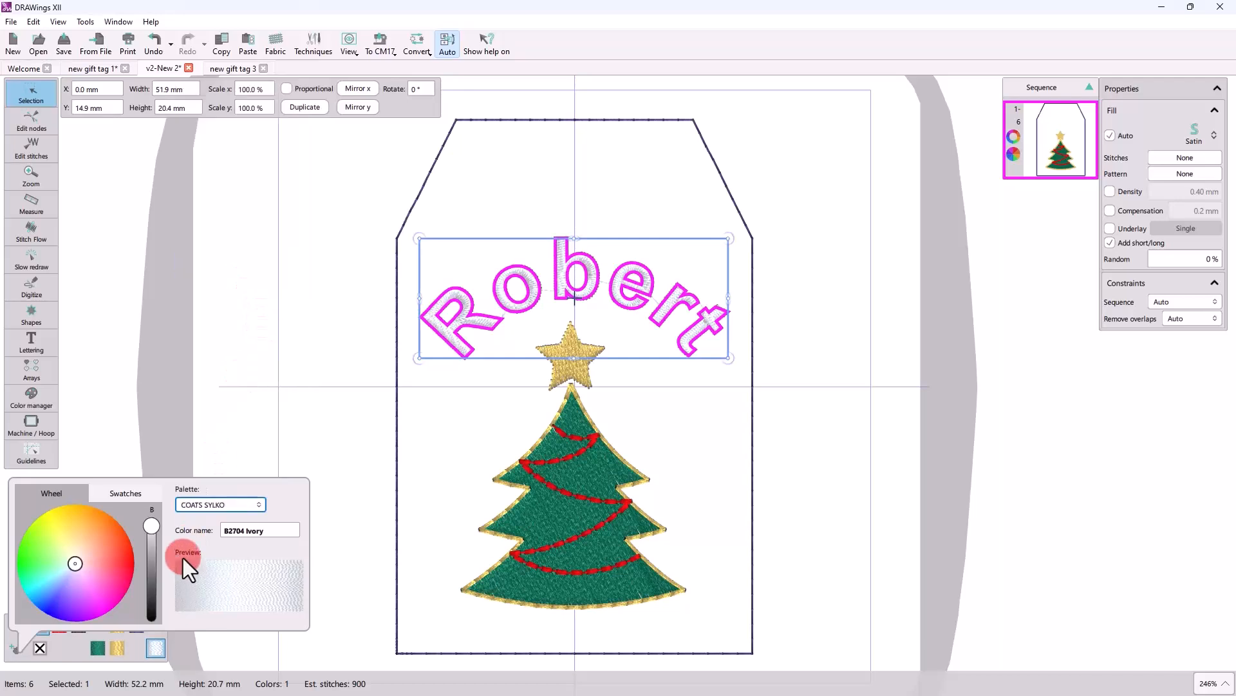
double_click(277, 537)
type("3845")
key("Return")
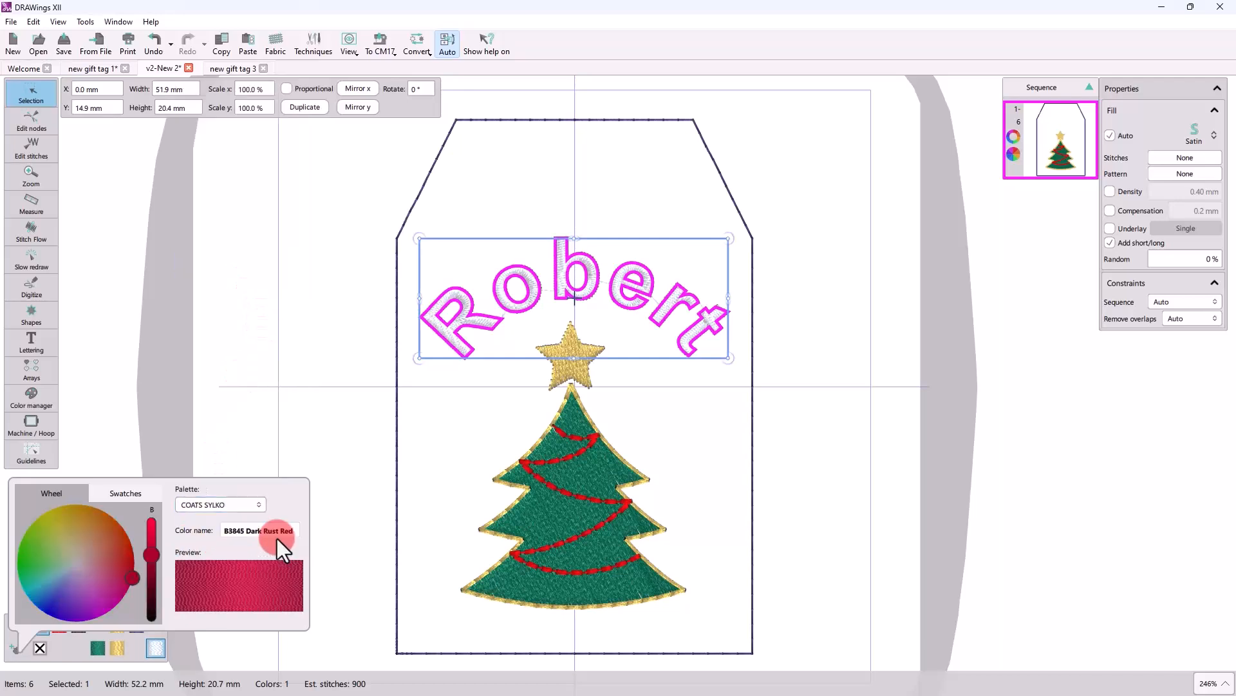
left_click(364, 478)
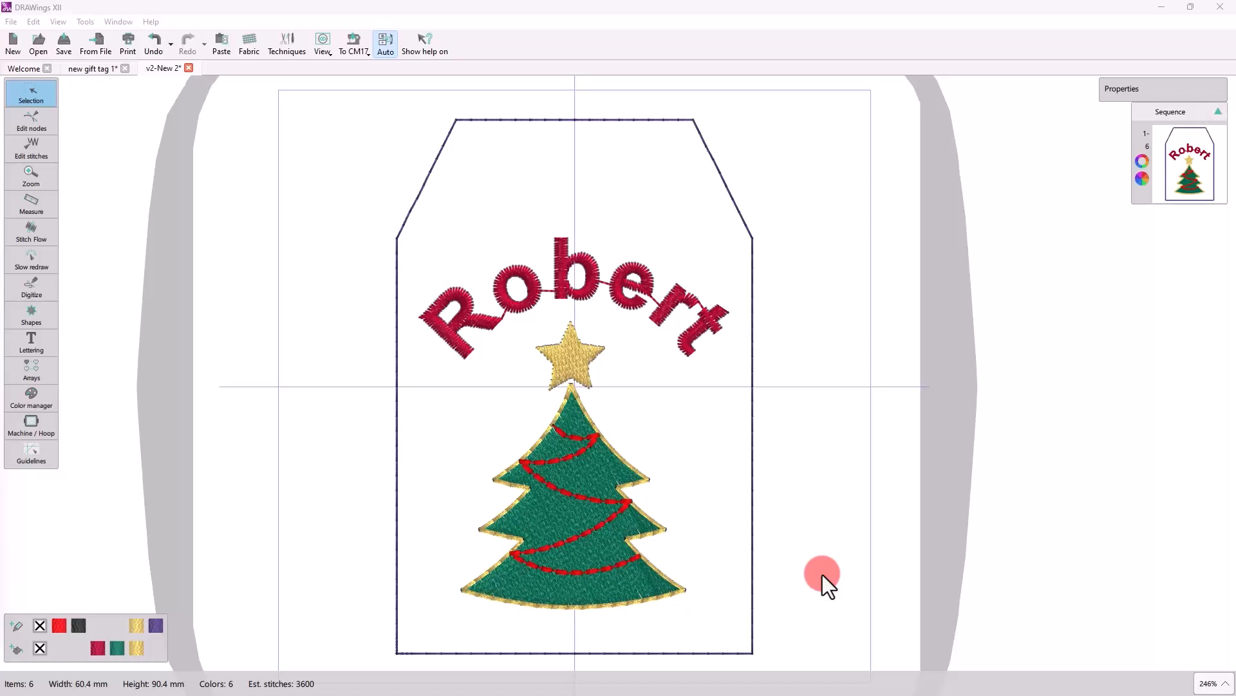
Create a single running-stitch autoborder 3.0 mm to the inside of the tag outline.
left_click(749, 230)
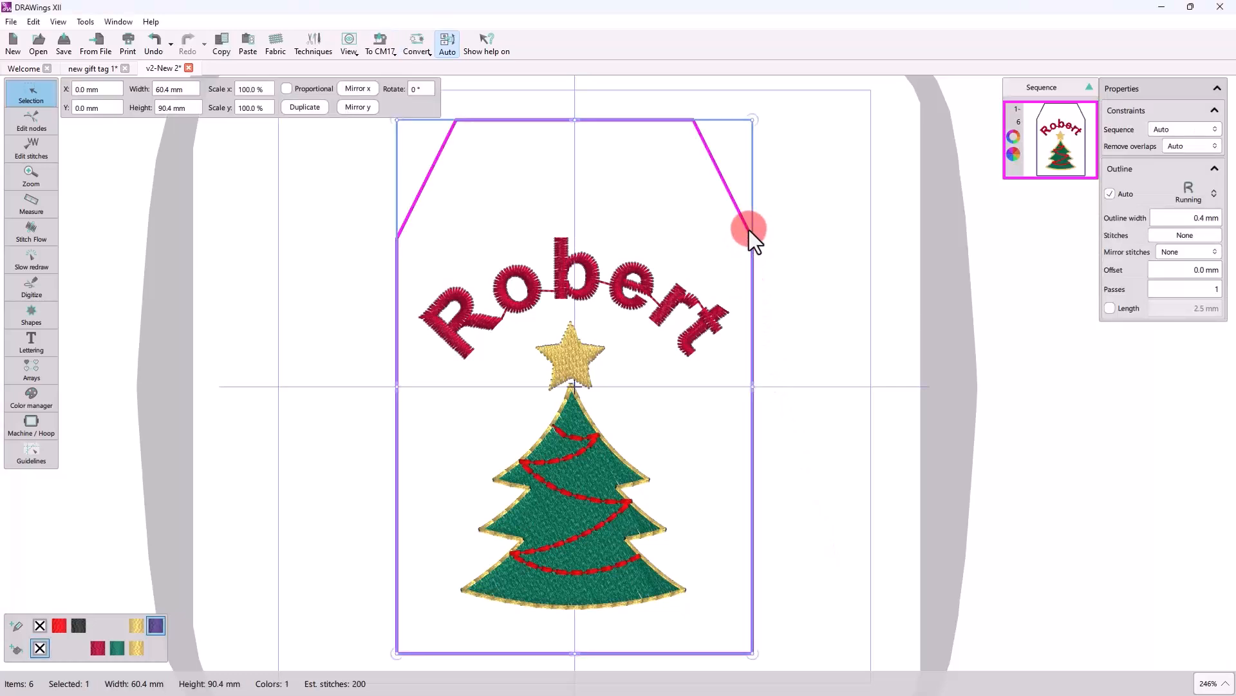
right_click(748, 230)
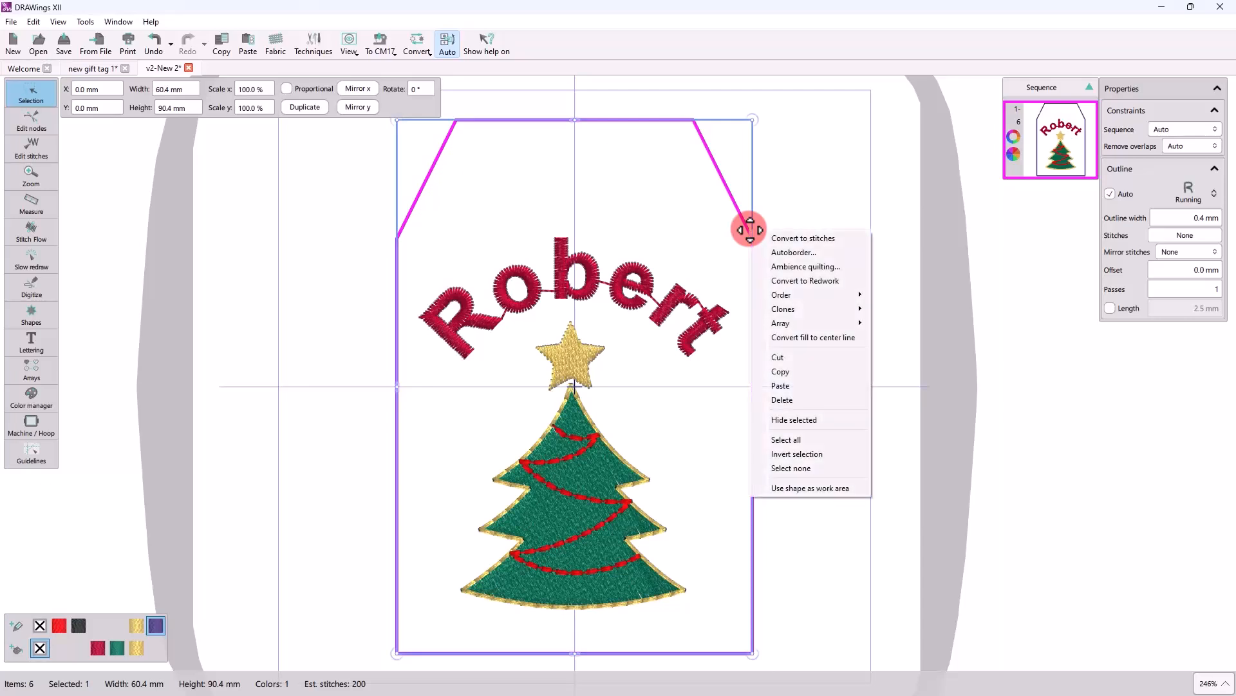
left_click(765, 253)
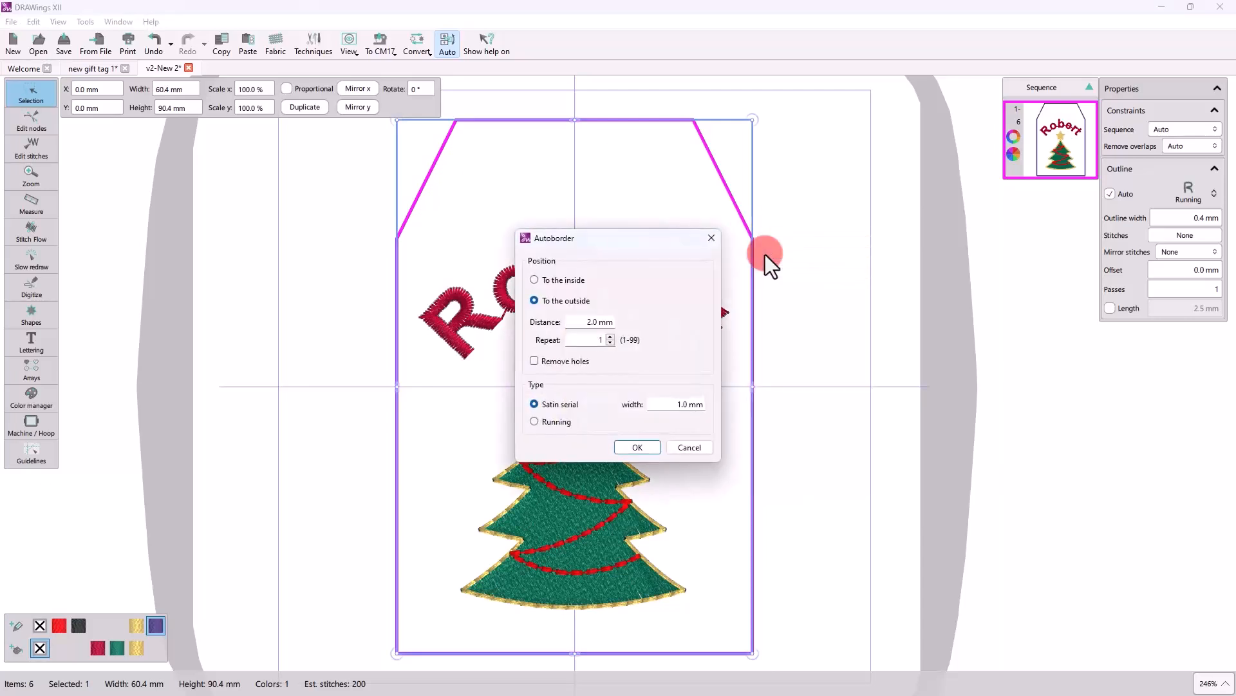
left_click(562, 283)
left_click(588, 324)
left_click(596, 339)
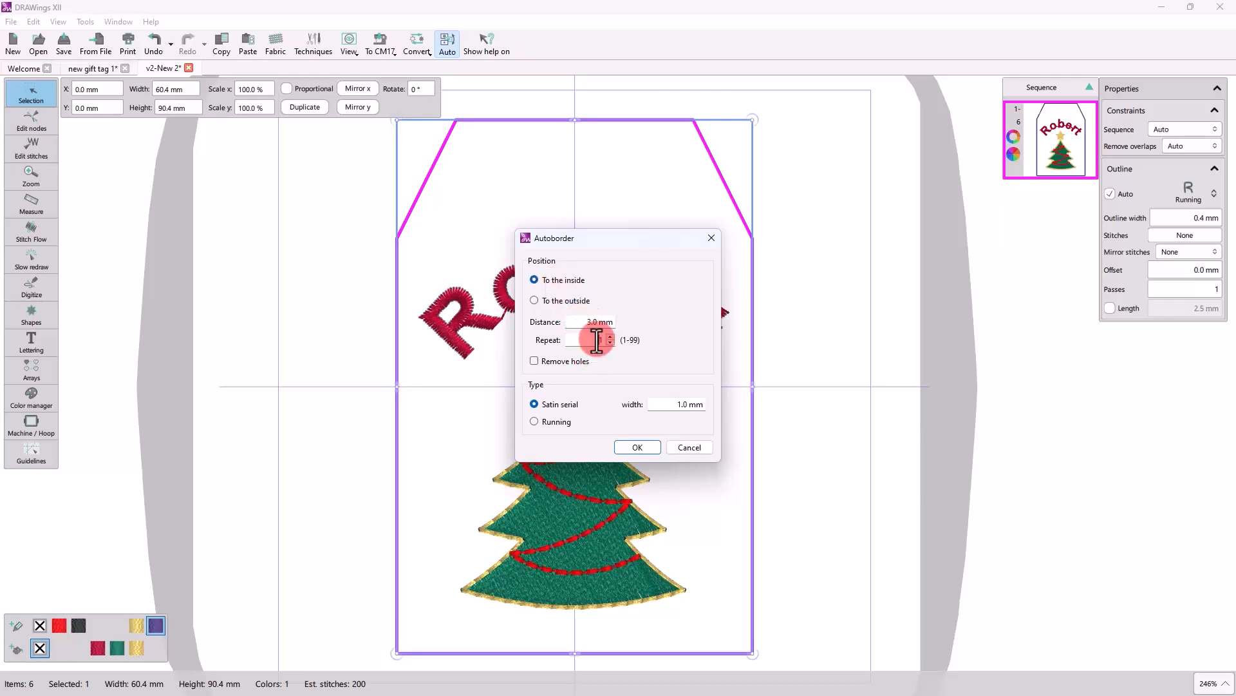
left_click(548, 424)
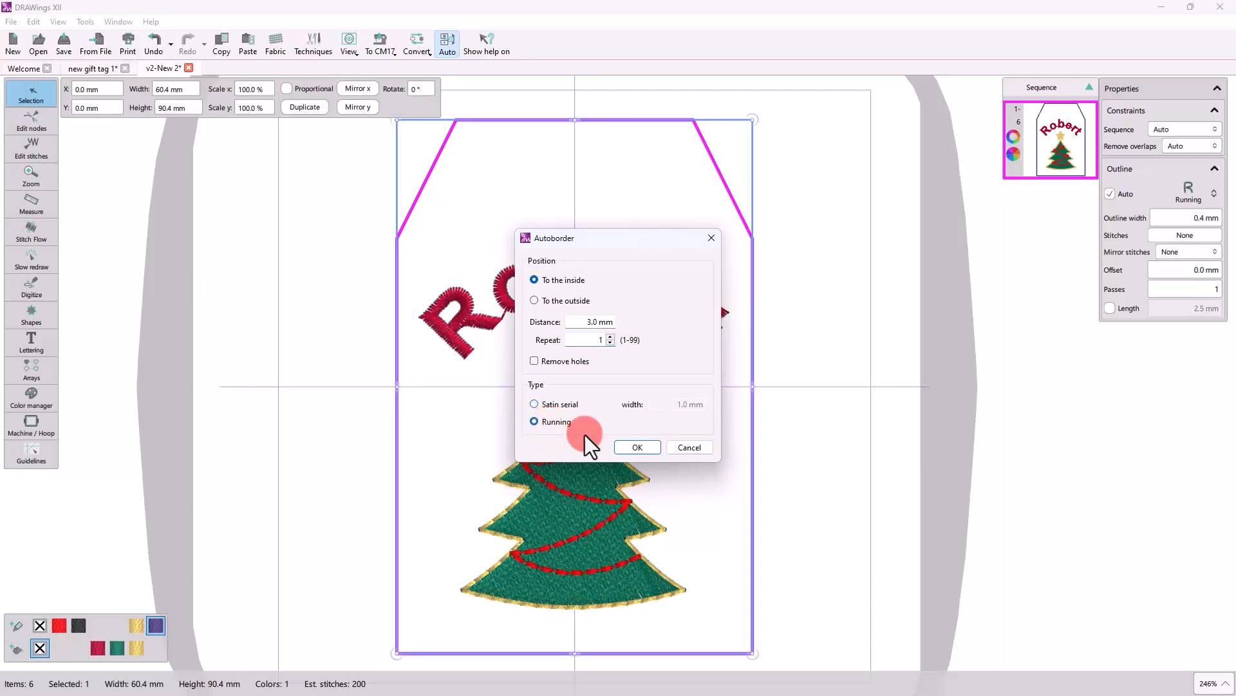
left_click(637, 447)
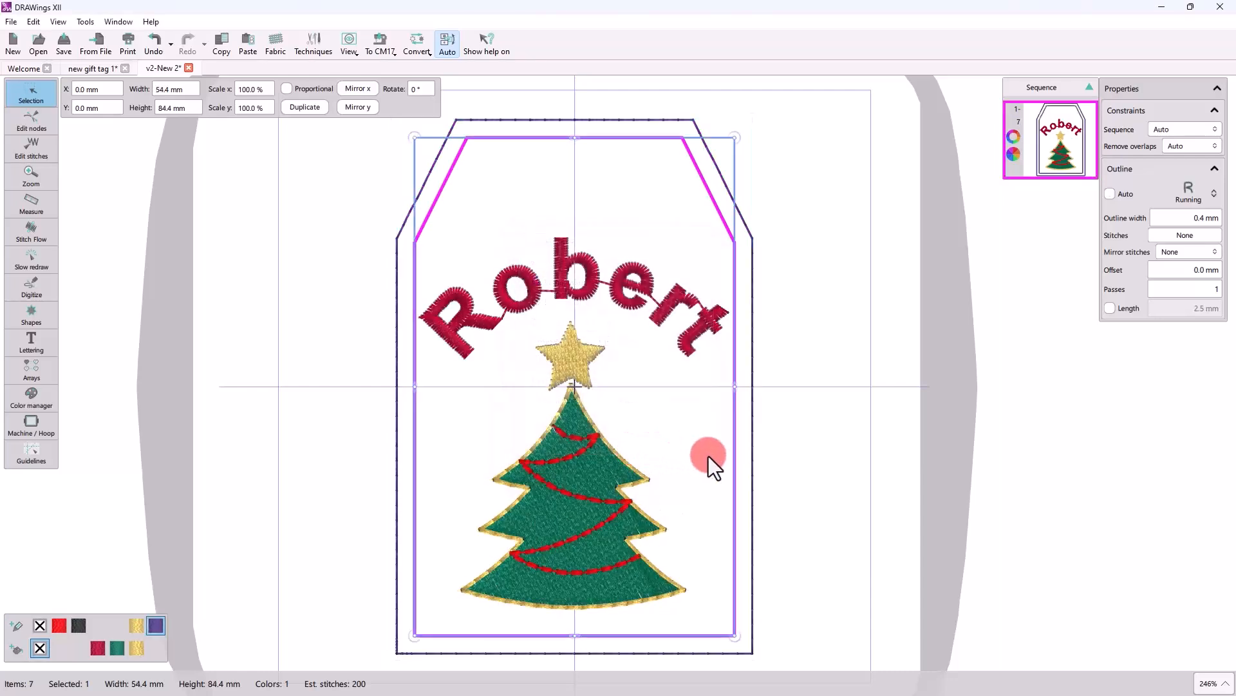
Color the inner border's outline JANOME 003 Gold and give it the Bean Gap stitch.
left_click(136, 625)
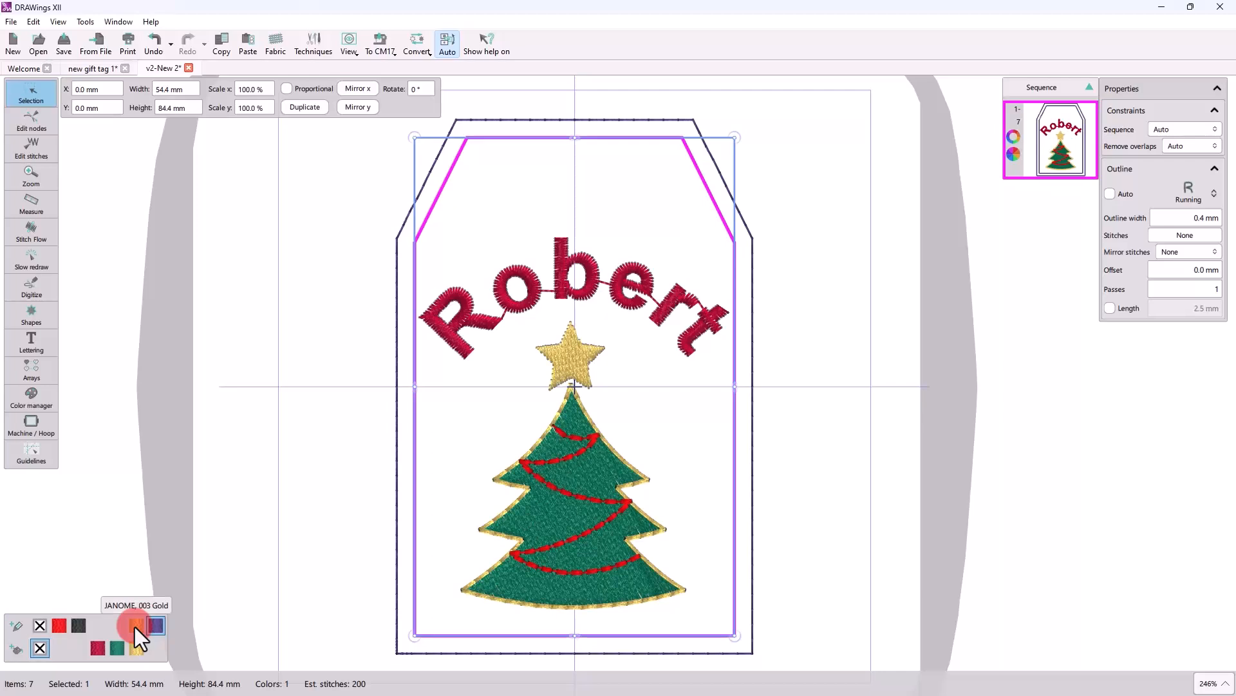
left_click(810, 543)
left_click(736, 492)
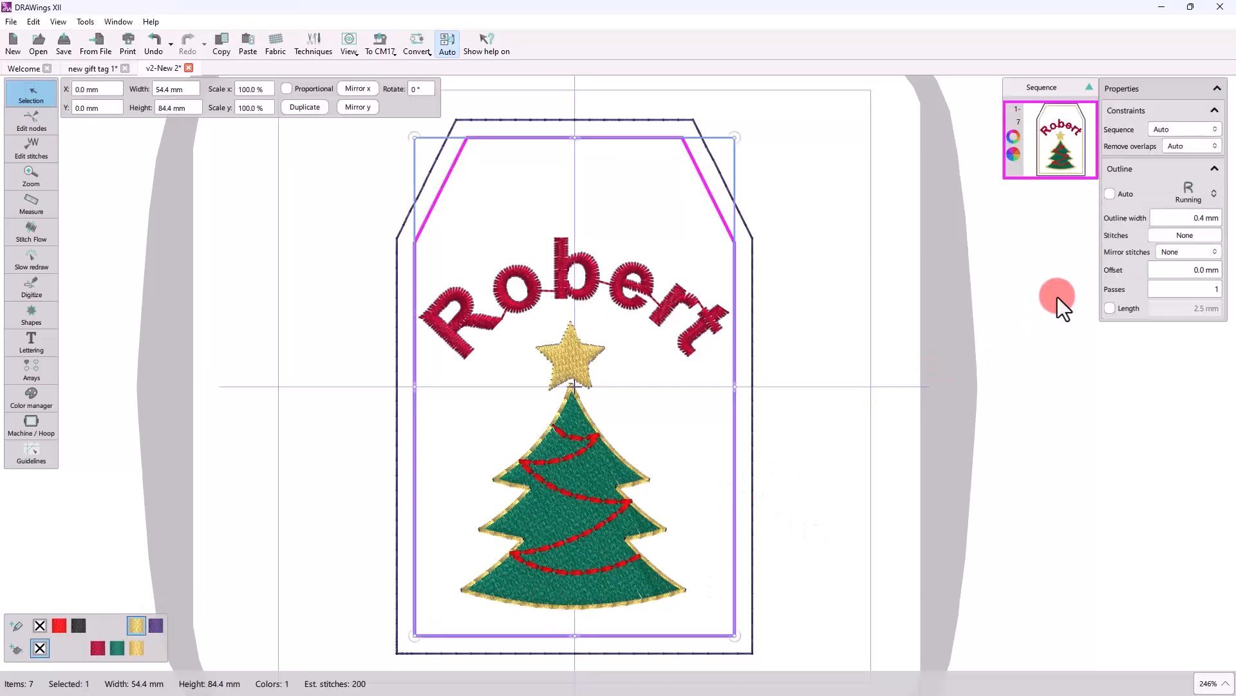
left_click(1183, 235)
type("Bean")
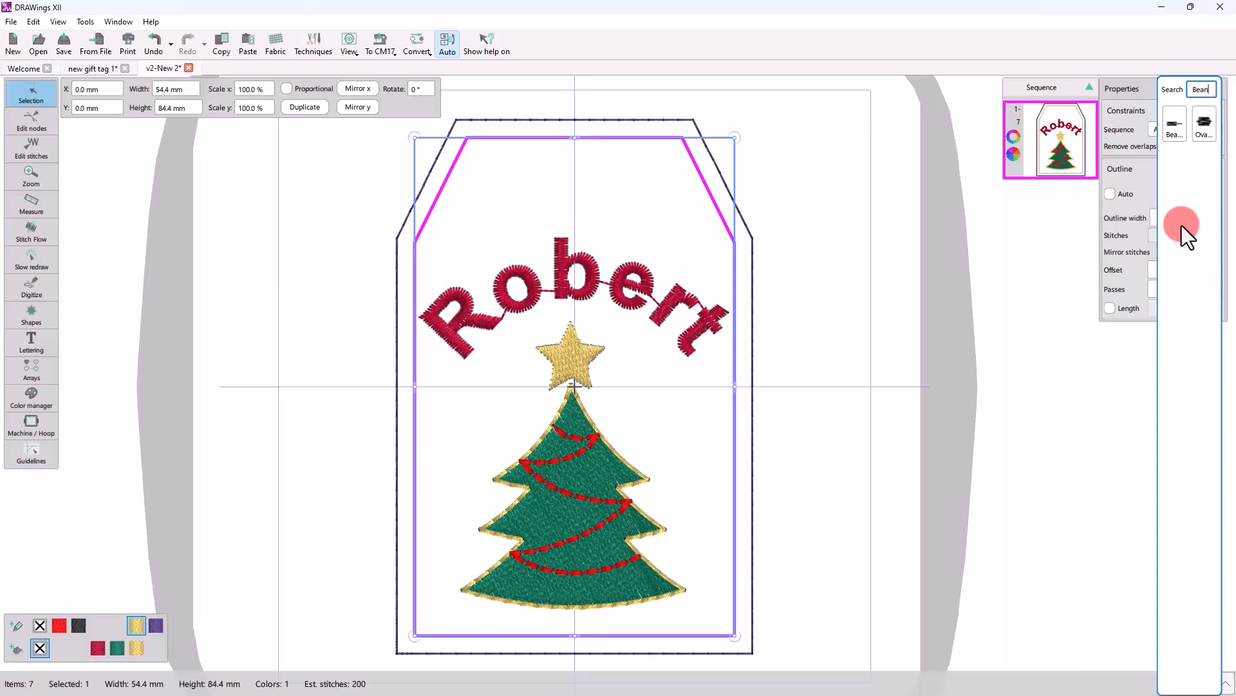
left_click(1180, 130)
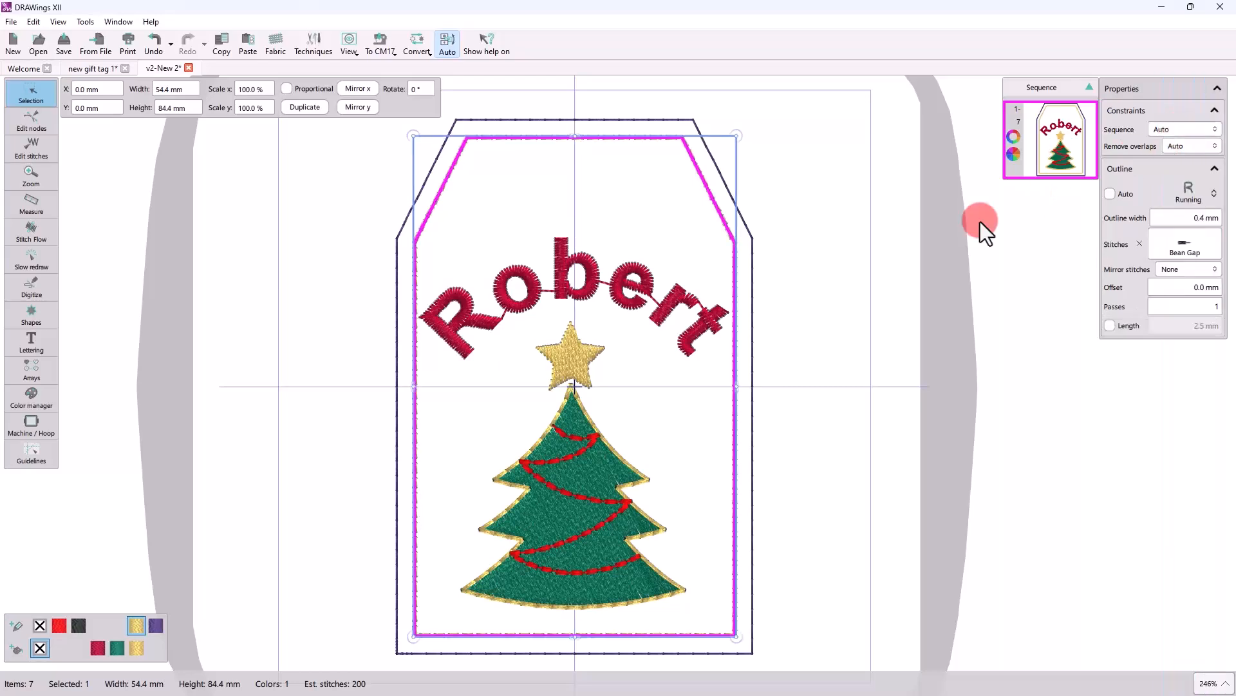
left_click(798, 315)
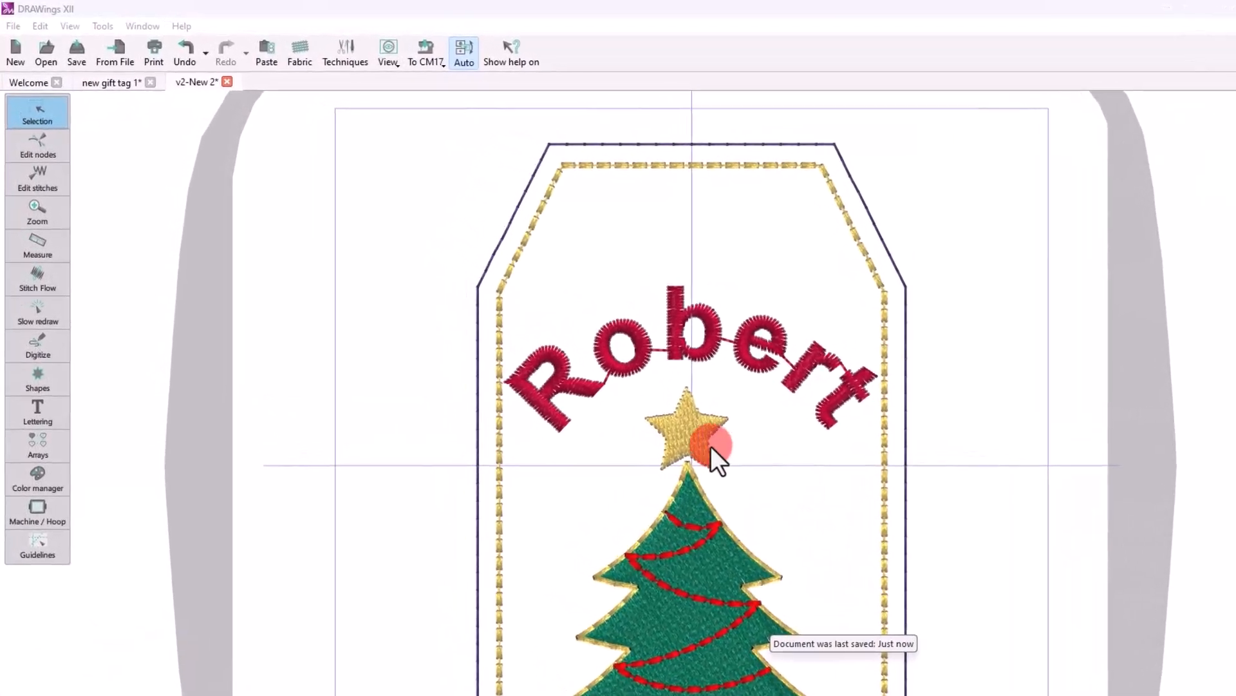
Duplicate the treetop star and place the copy tilted above the name at about X 12.9, Y 32.9 mm, sized about 9.3 × 10.1 mm.
left_click(710, 446)
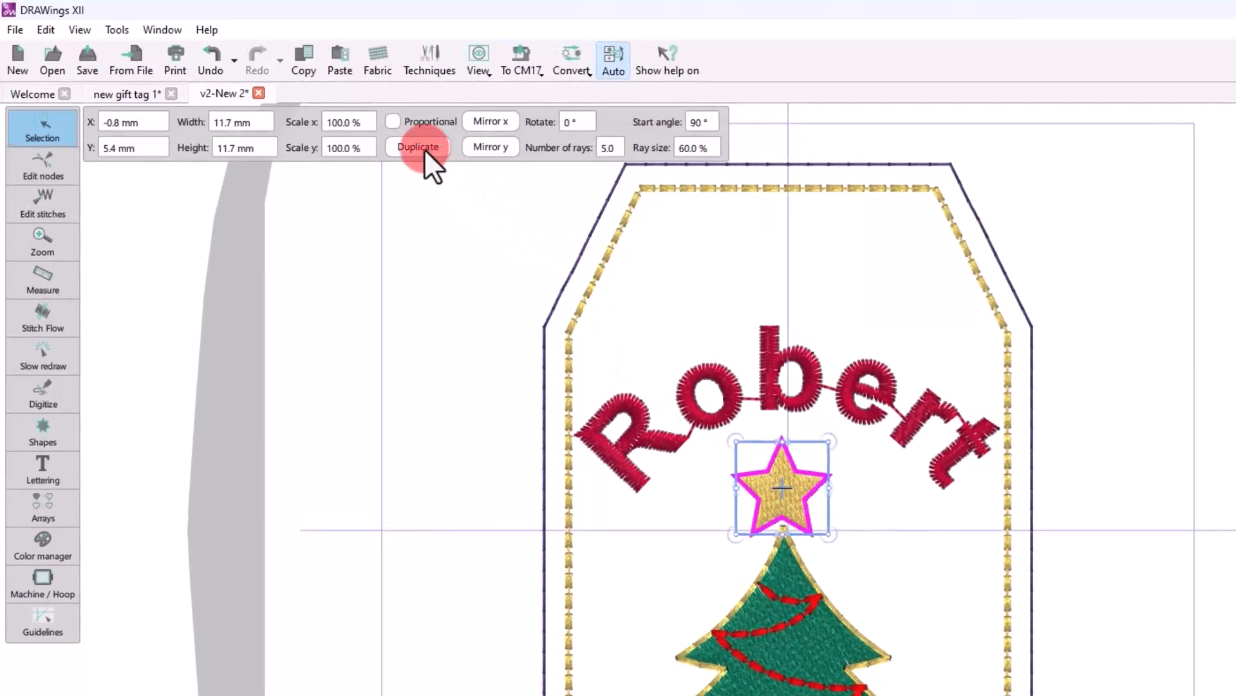
left_click(424, 148)
left_click_drag(782, 487, 860, 258)
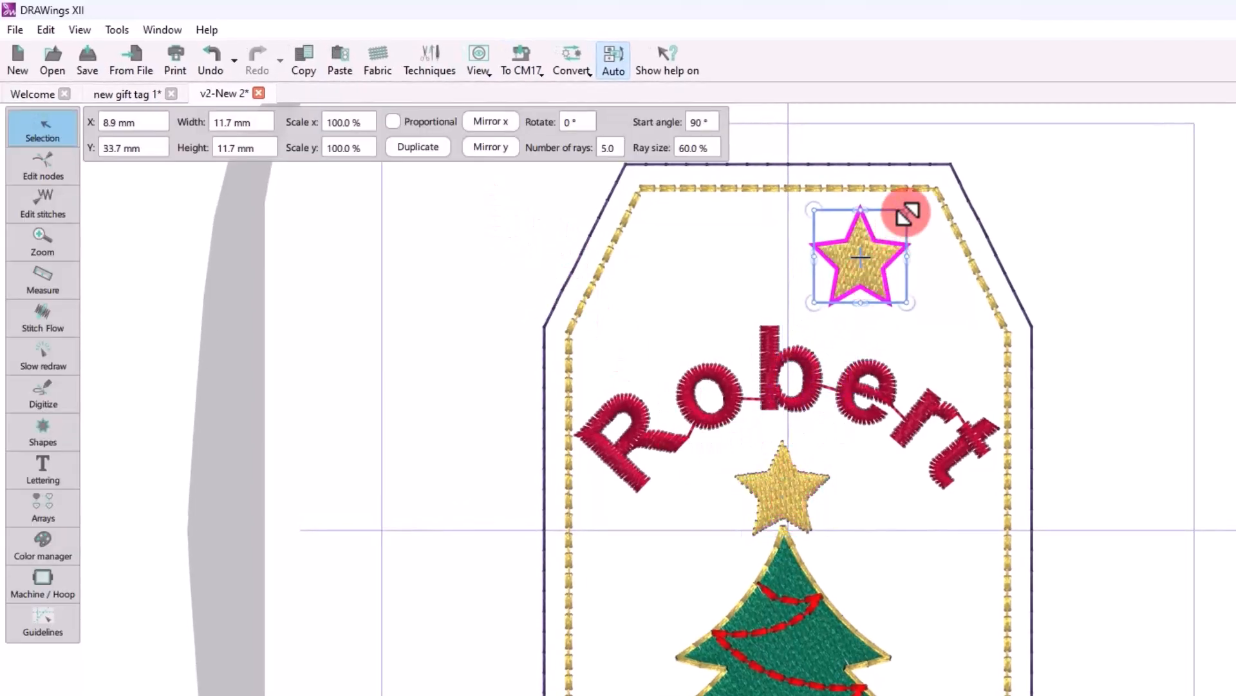
left_click_drag(911, 199, 841, 288)
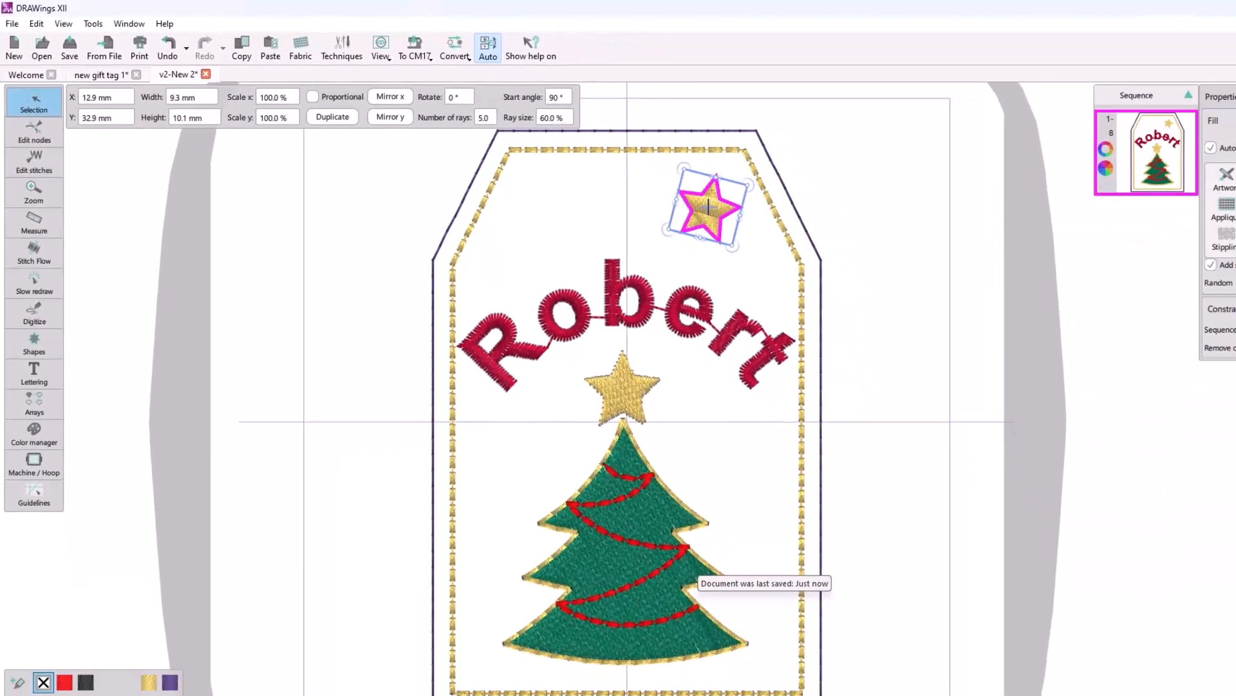
Duplicate the small tilted star mirrored in X, placing it at about X -13.7, Y 30.5 mm and shrinking it to about 8.1 × 8.8 mm.
left_click(351, 117)
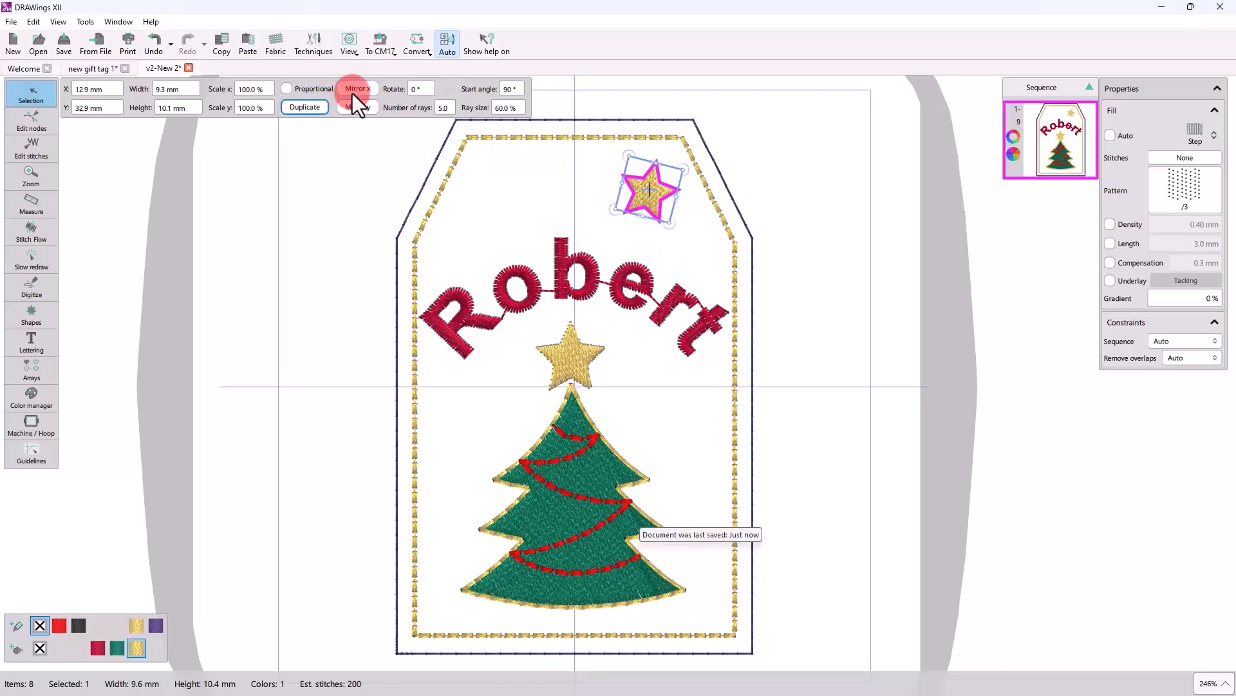
left_click(356, 89)
left_click_drag(609, 167, 508, 212)
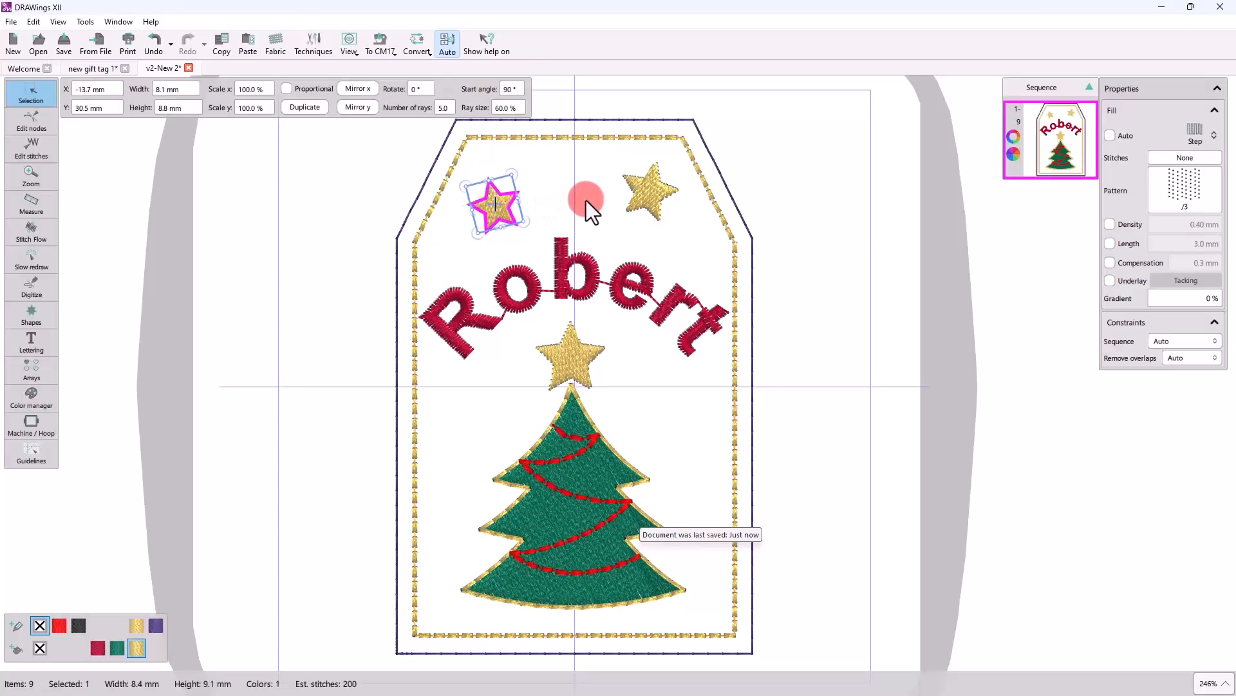
left_click(651, 190)
left_click(492, 206)
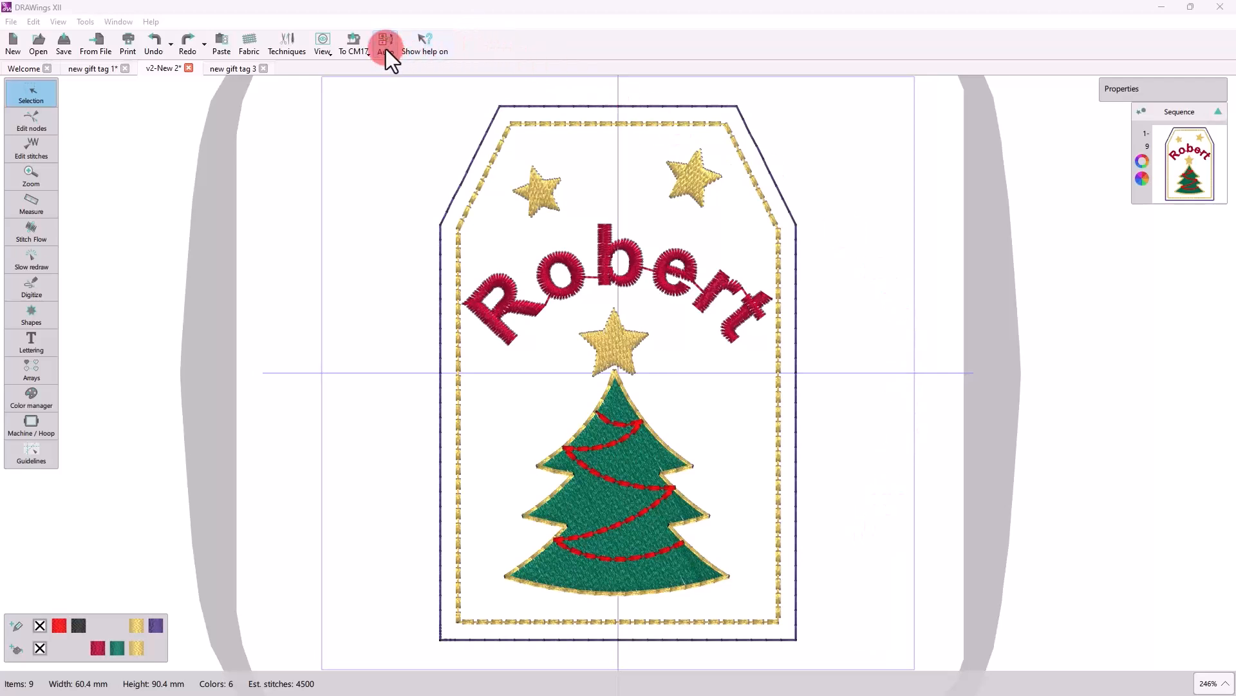
Switch sequencing to manual and move the two outer tag outlines together to the start of the stitching sequence.
left_click(385, 49)
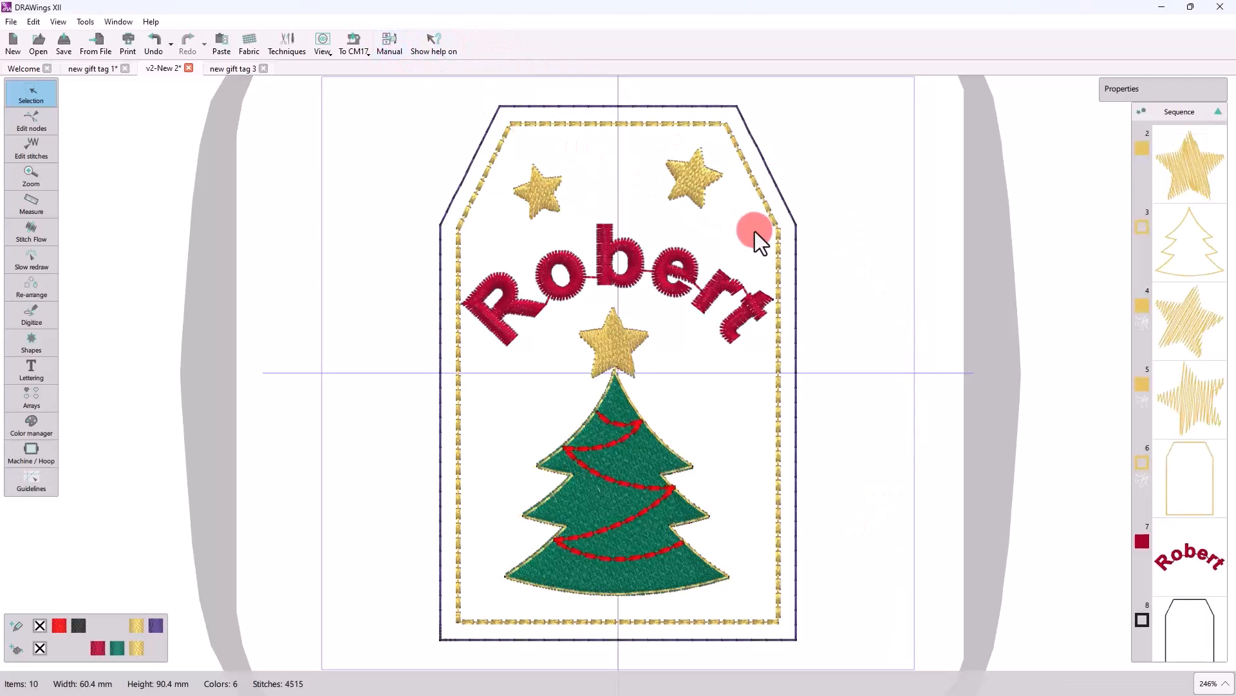
left_click(1197, 626)
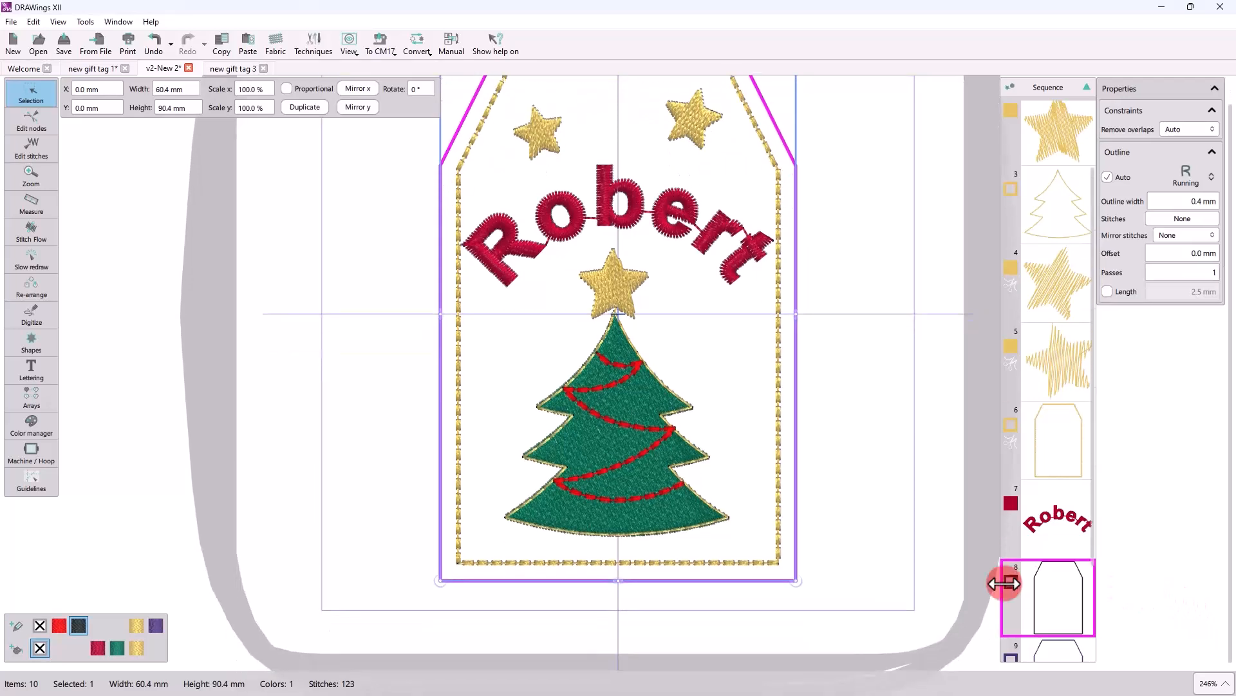
left_click(1053, 621, "shift")
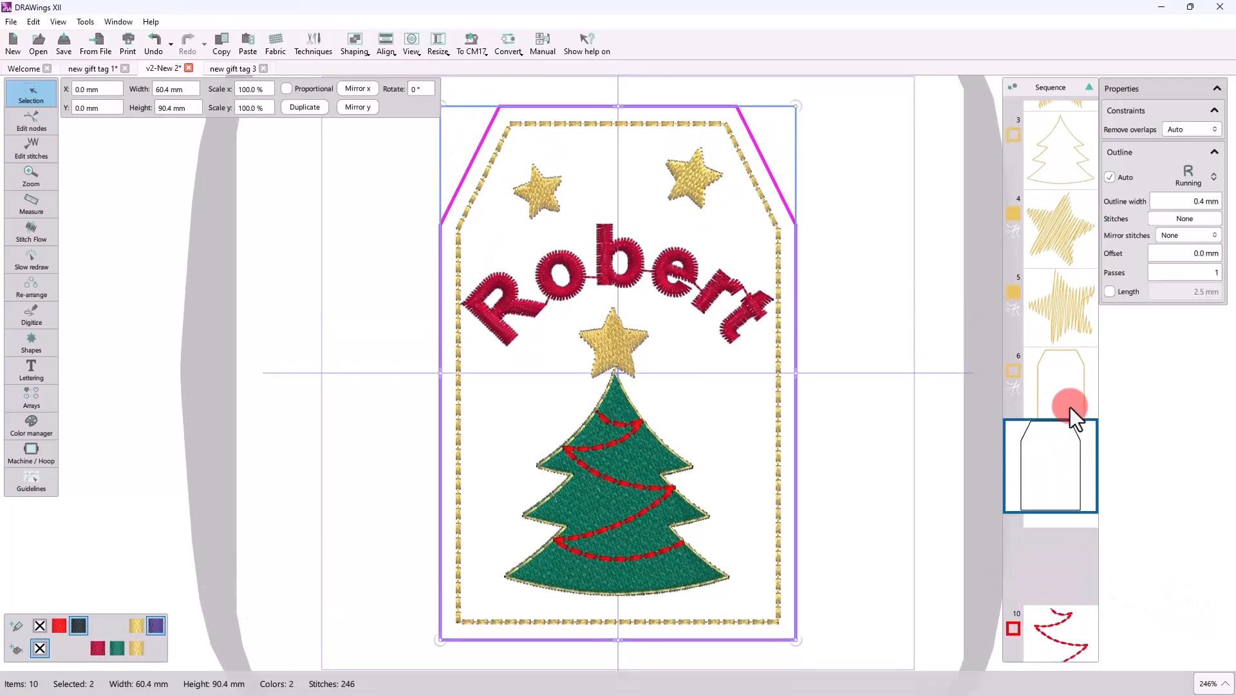
left_click_drag(1070, 407, 1039, 171)
left_click_drag(1042, 239, 1060, 292)
Reorder the sequence to stitch the three stars, the gold tree outline, the garland, the name lettering and finally the gold inner border.
left_click(1060, 292)
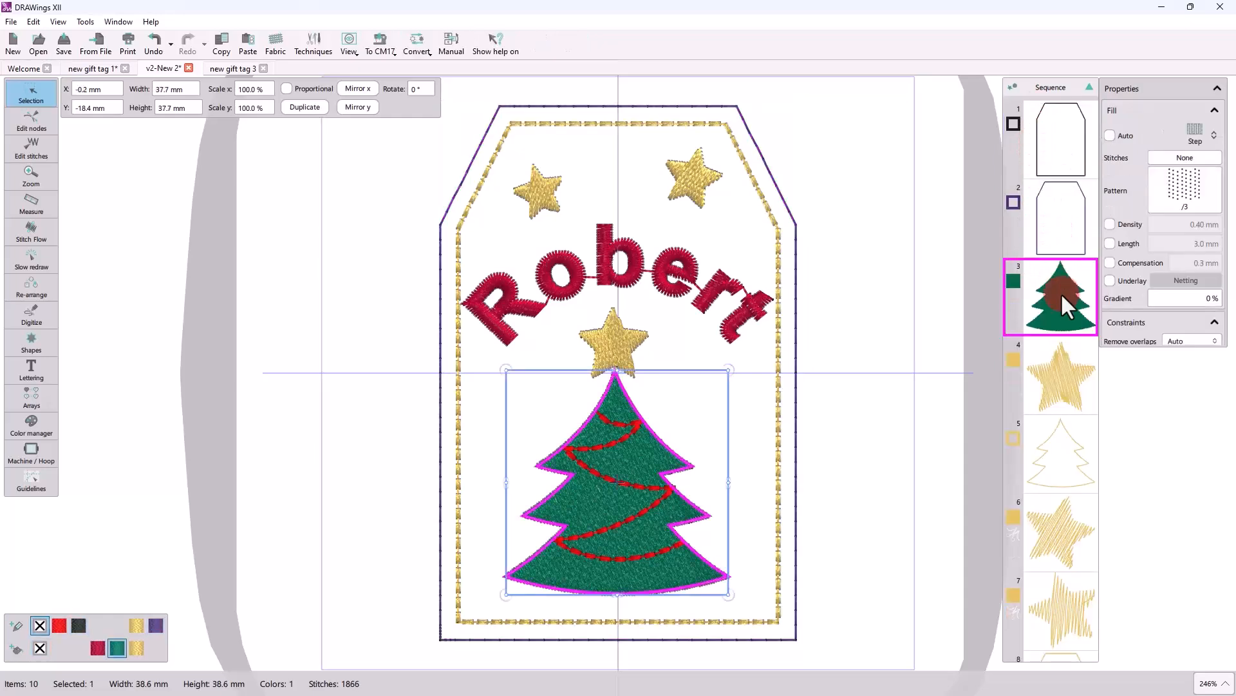
left_click(1057, 383)
left_click(1069, 463)
mouse_move(1067, 466)
left_mouse_down()
mouse_move(1080, 615)
mouse_move(1083, 588)
mouse_move(1060, 555)
mouse_move(1064, 621)
mouse_move(1081, 470)
left_mouse_up()
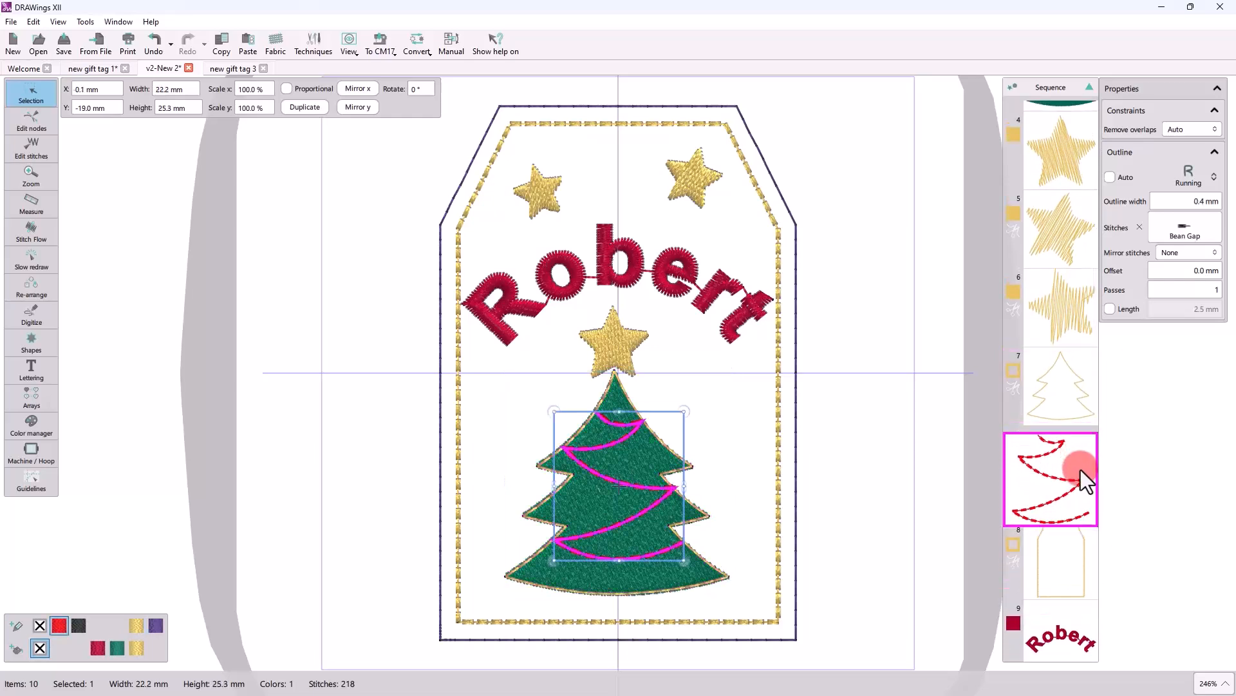
left_click(1059, 621)
left_click_drag(1058, 624, 1057, 457)
left_click(1075, 615)
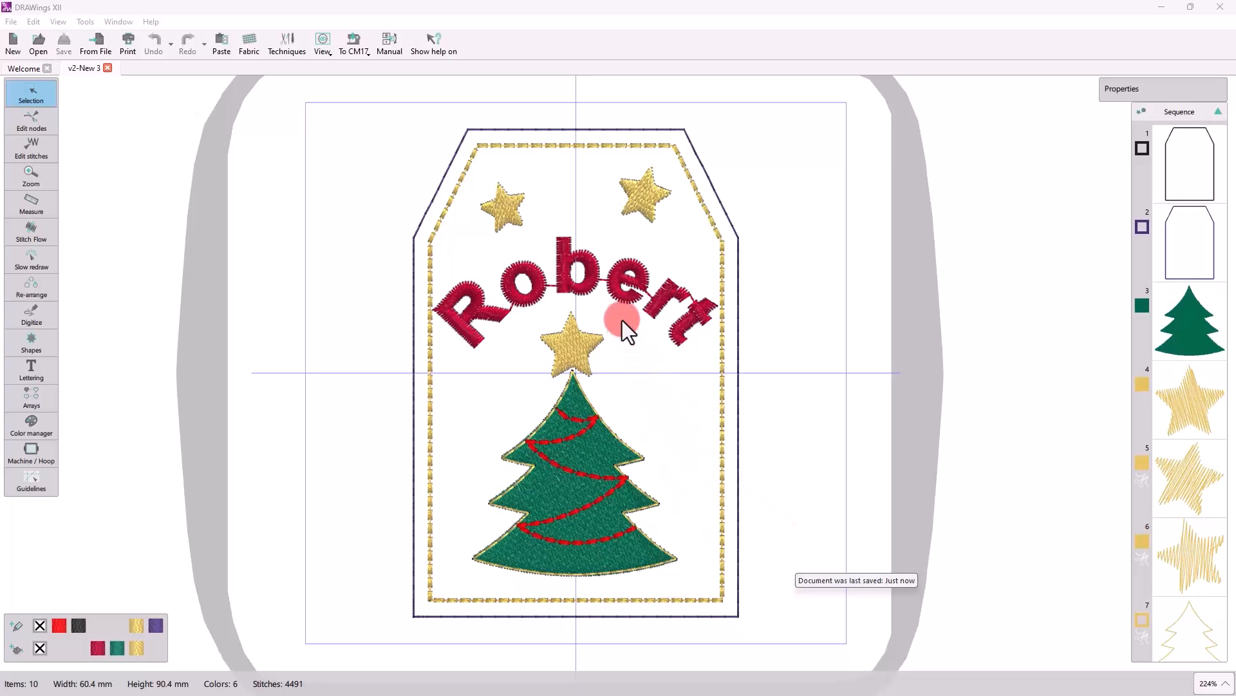
Select the whole tag design and run Name Drop with three further first names added to the existing one.
left_click_drag(358, 102, 780, 639)
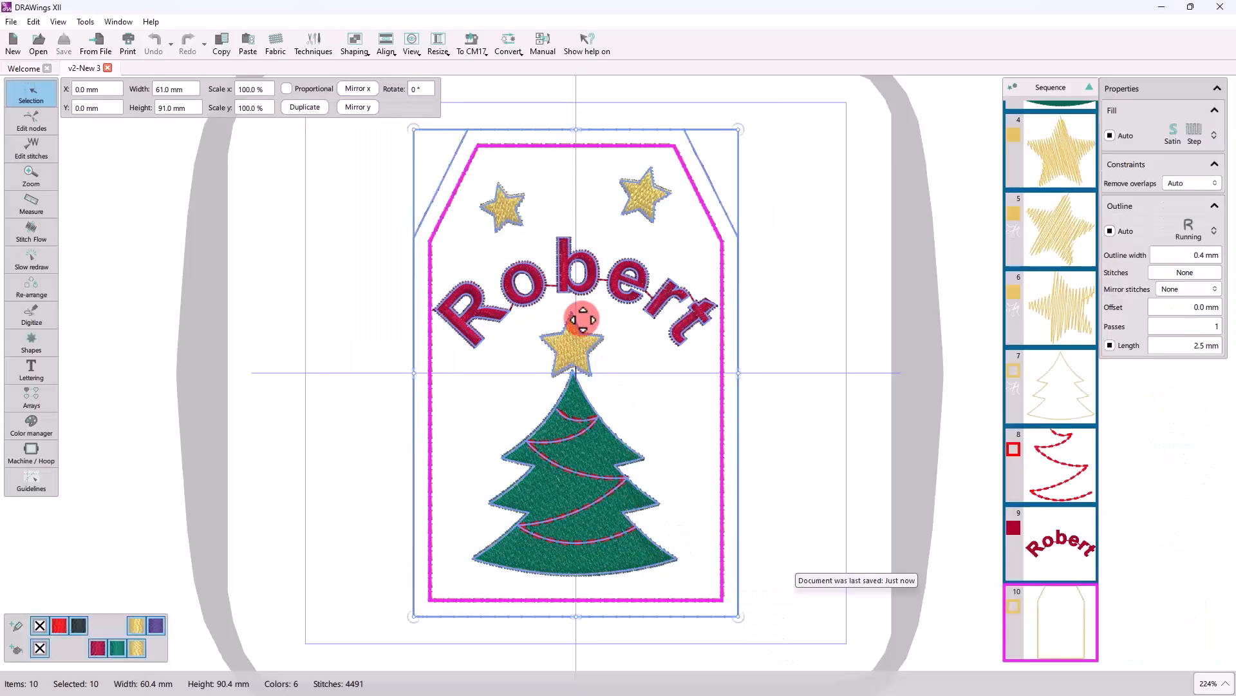
right_click(565, 281)
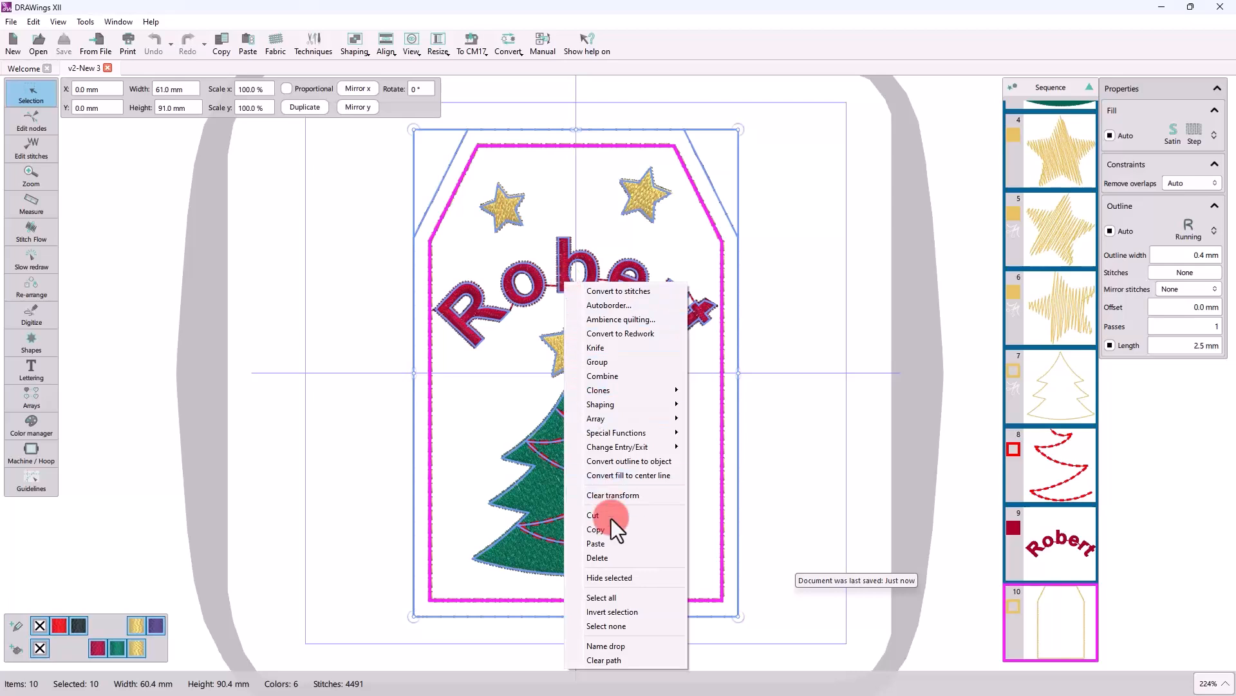
left_click(609, 647)
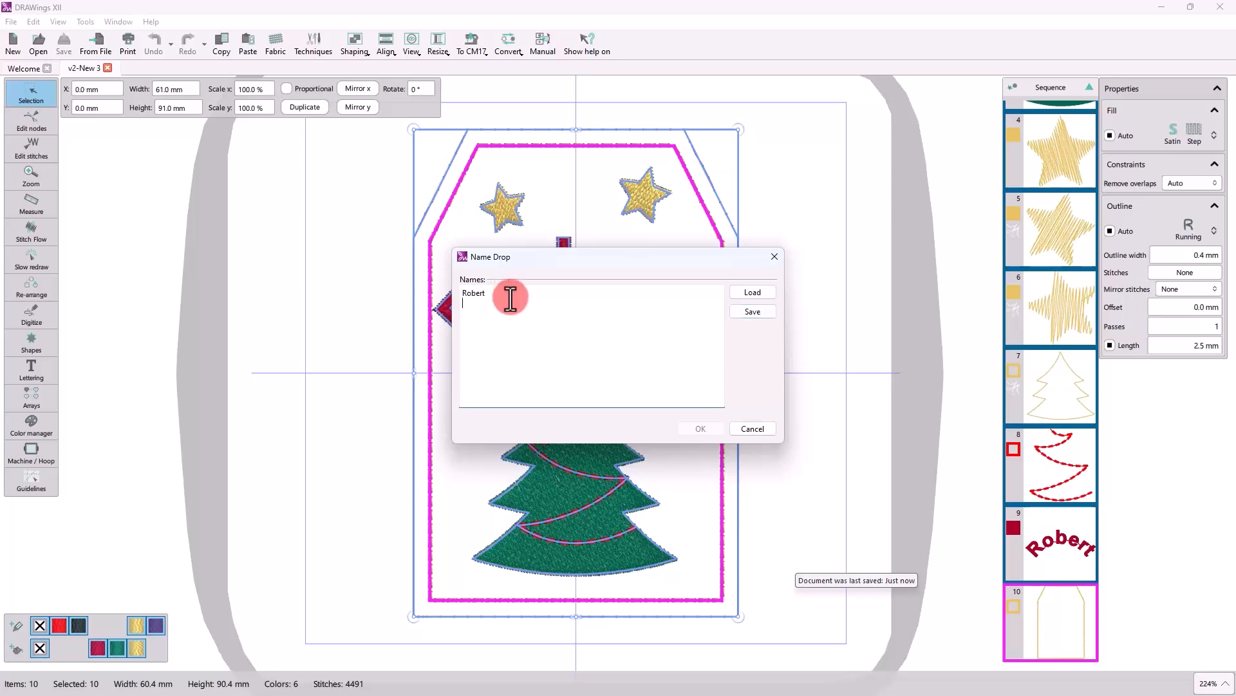
type("Nick ")
type("Amelia")
key("Return")
type("Cathrin")
left_click(700, 428)
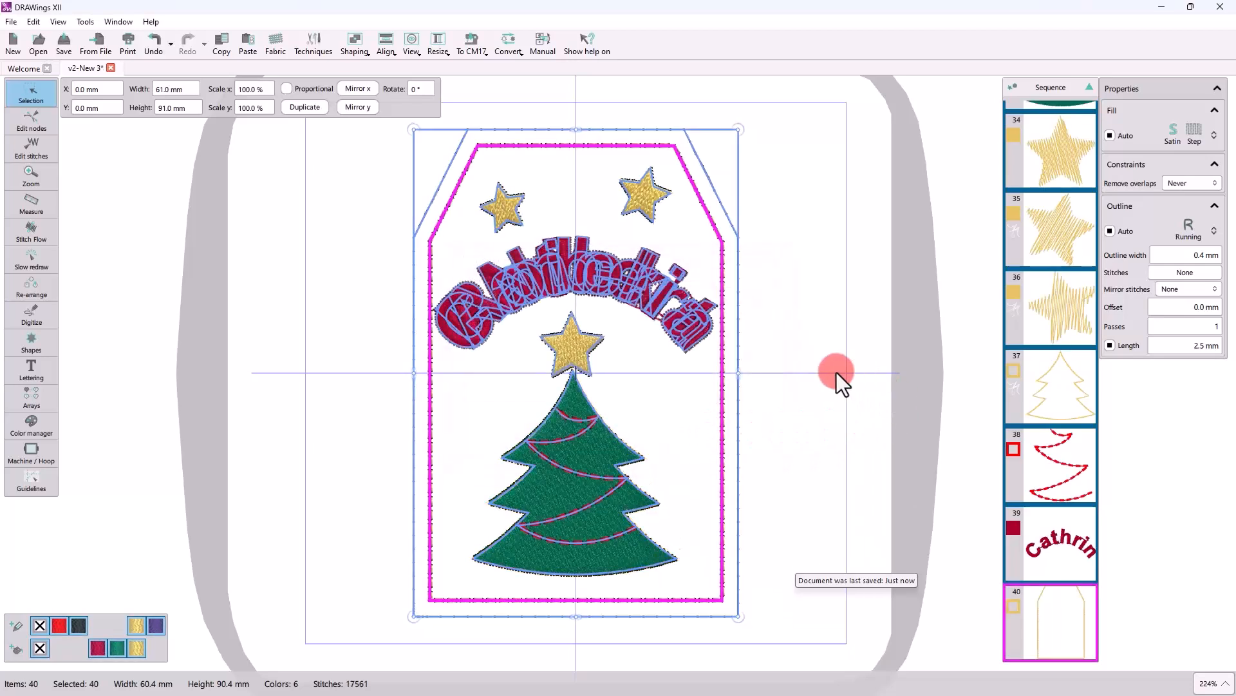
scroll(977, 320, "up", 5)
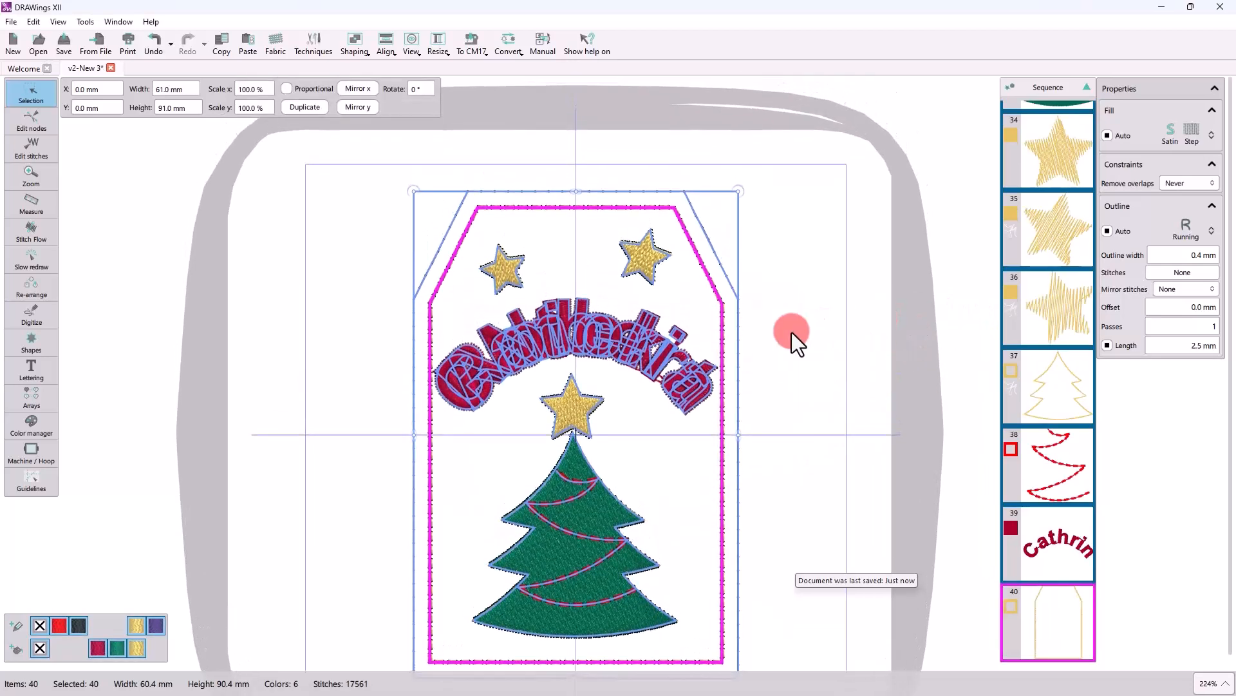
scroll(774, 318, "down", 5)
left_click(907, 287)
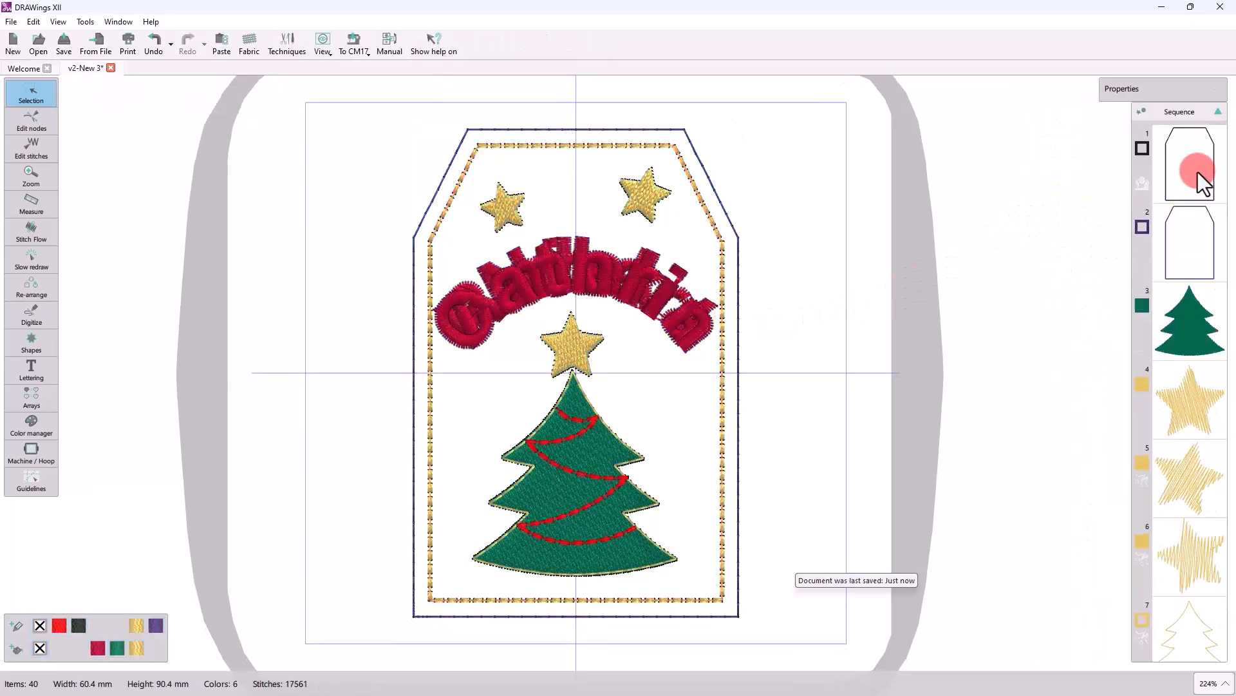
Try moving the second name's tag copy outside the hoop, and undo the move.
left_click(1185, 226)
scroll(1077, 353, "down", 10)
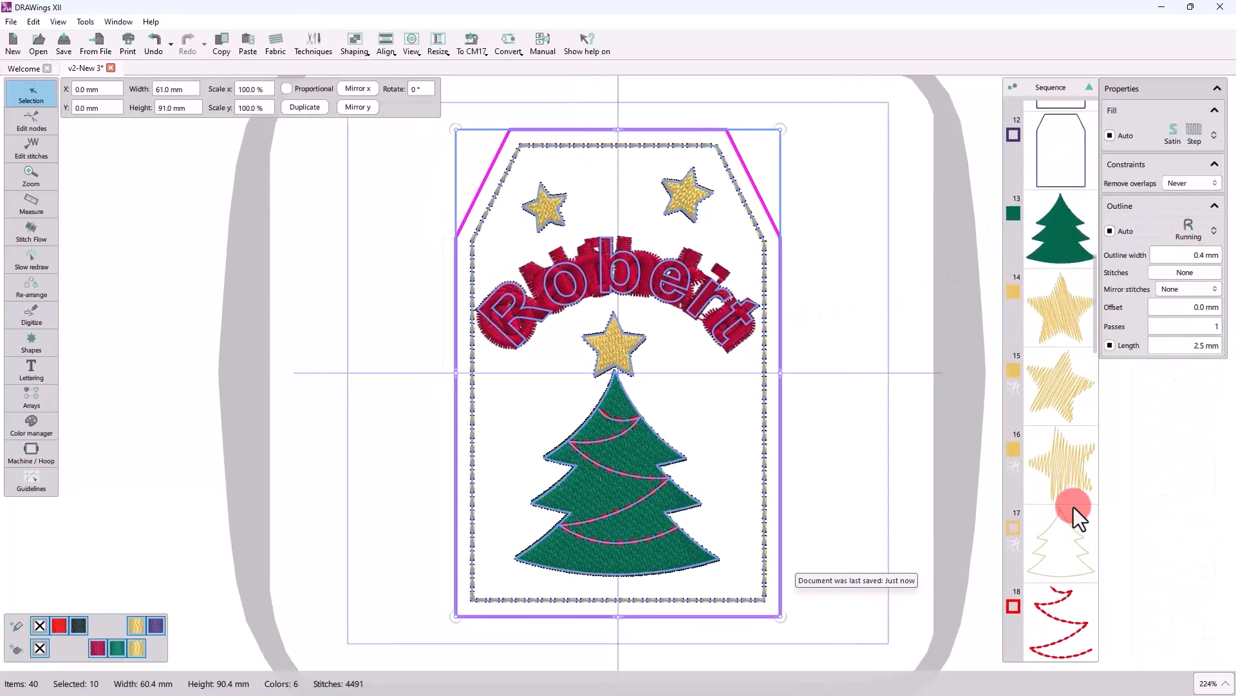
left_click(1072, 500)
left_click_drag(597, 269, 944, 260)
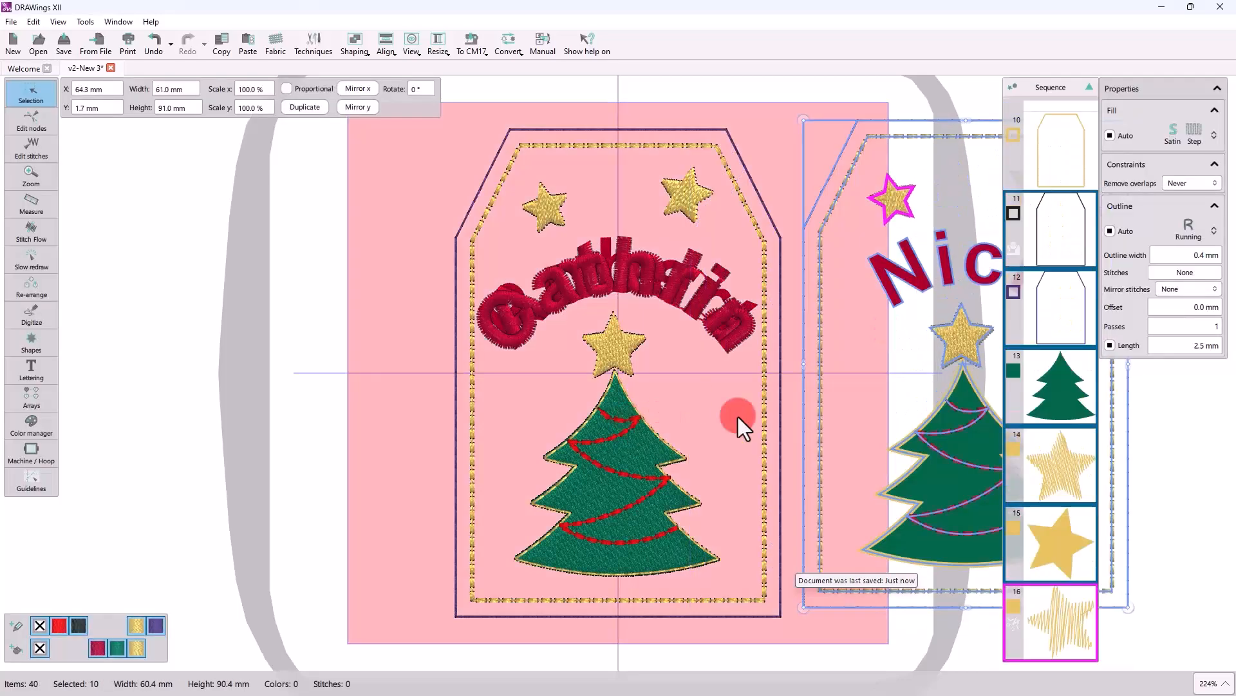
key("ctrl+z")
Examine the third and fourth name versions by selecting their object groups in the stitching sequence.
scroll(1034, 519, "down", 5)
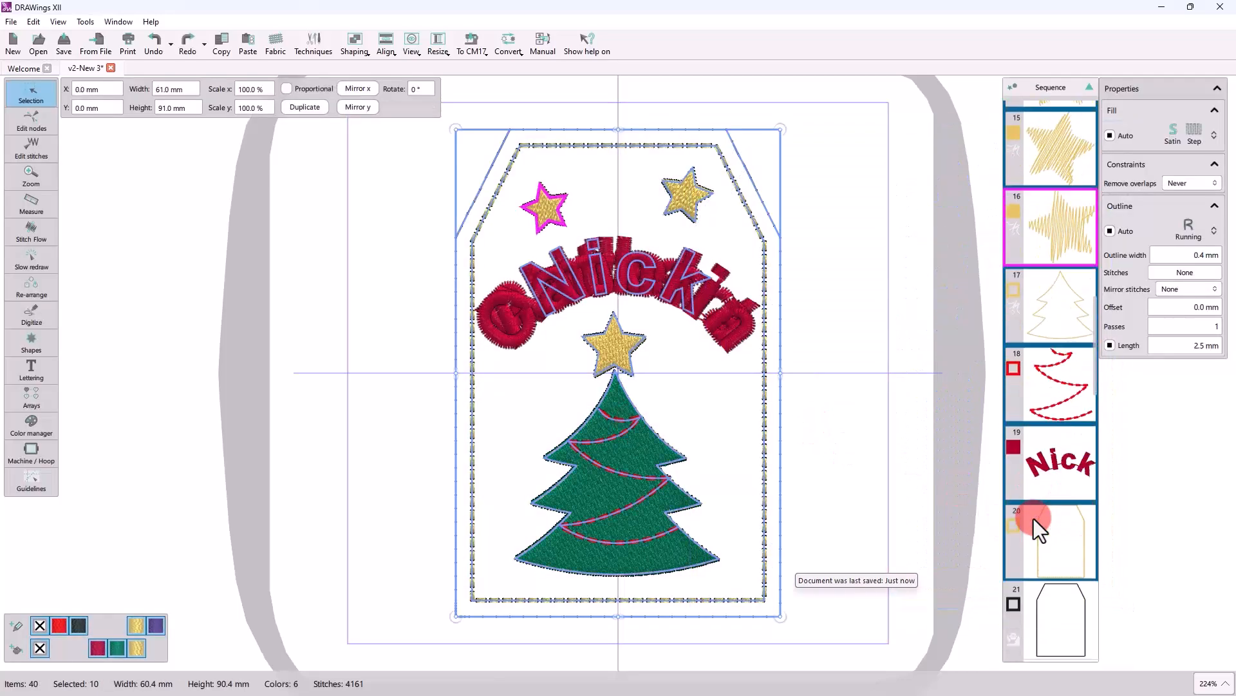
scroll(1033, 519, "down", 8)
left_click(1043, 513)
scroll(994, 521, "down", 3)
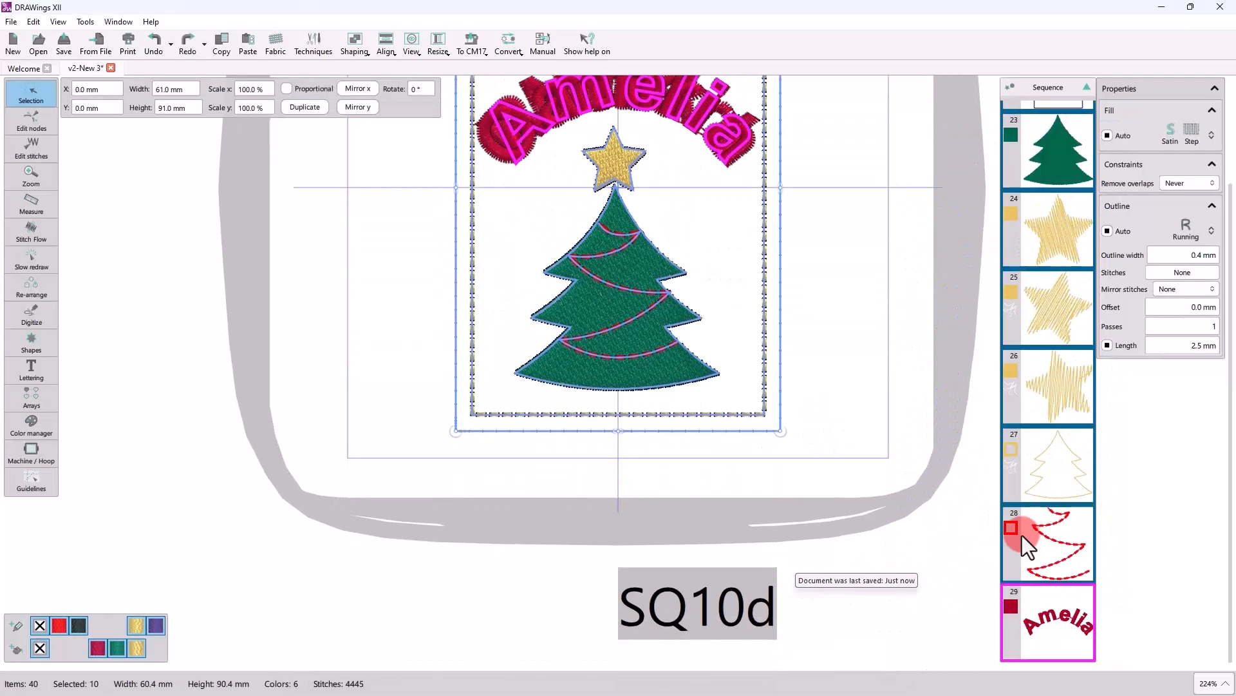
scroll(963, 534, "up", 3)
scroll(1055, 563, "down", 10)
left_click(1055, 563)
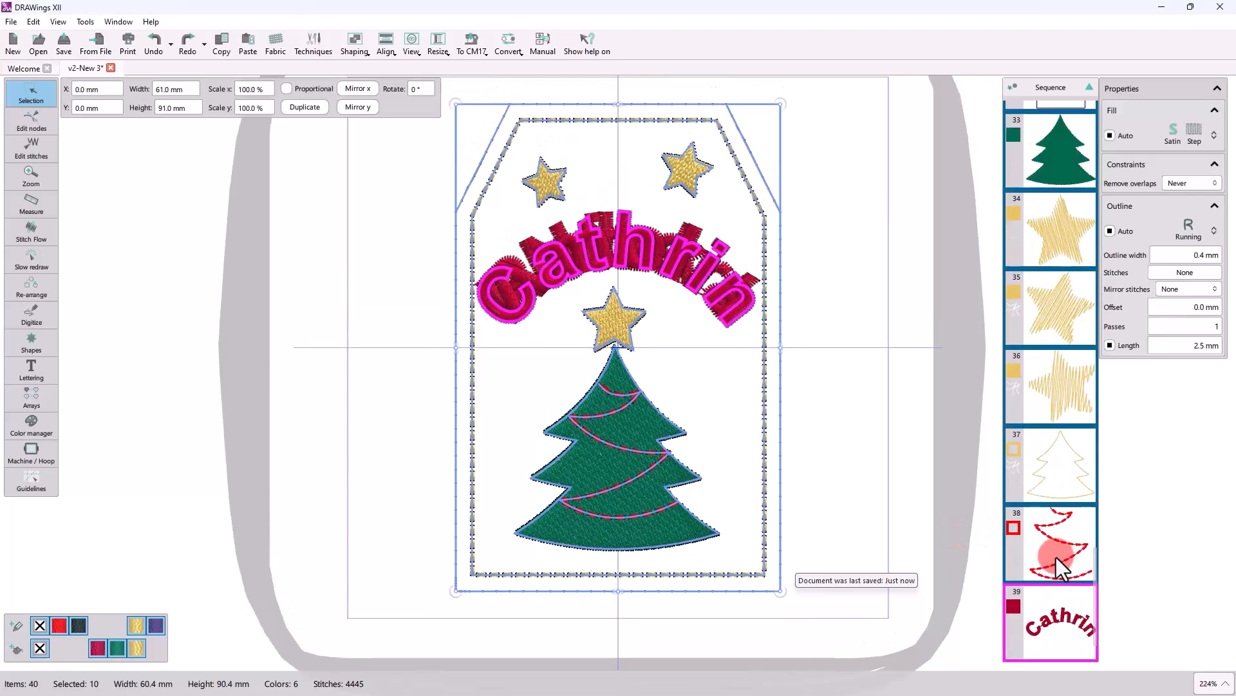
Preview the stitch-out with Slow redraw, running through the successive name versions into the last one's tree fill.
left_click(809, 412)
left_click(90, 412)
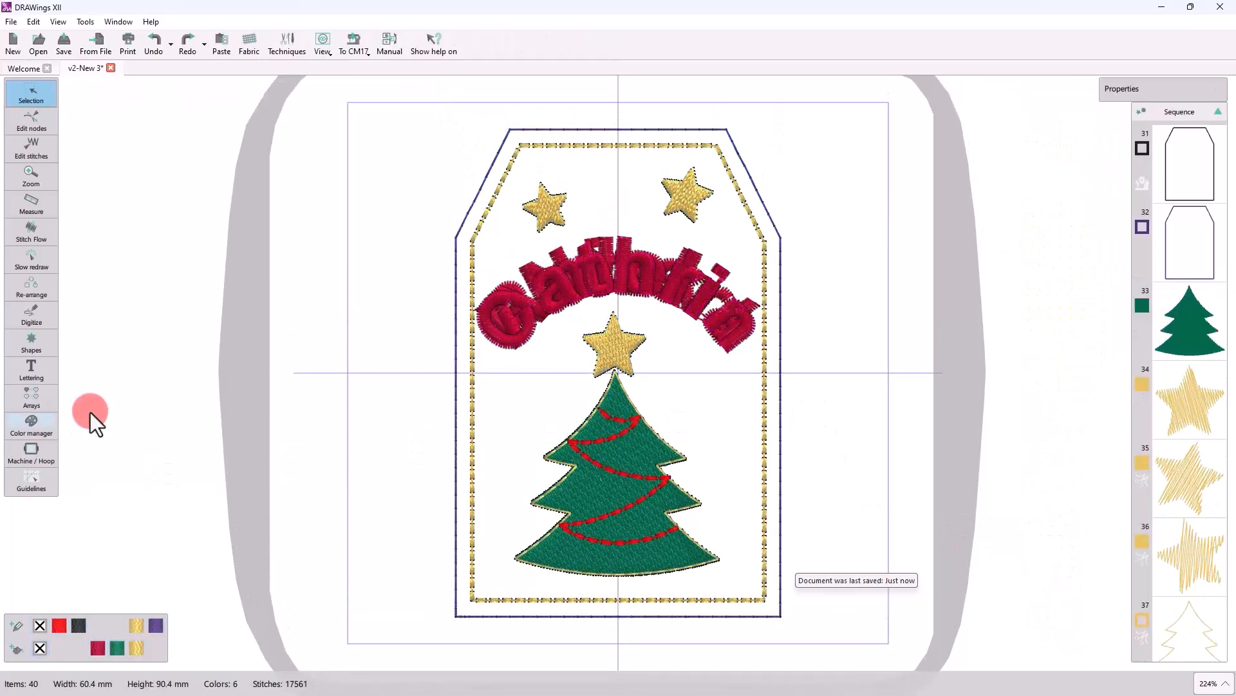
left_click(26, 251)
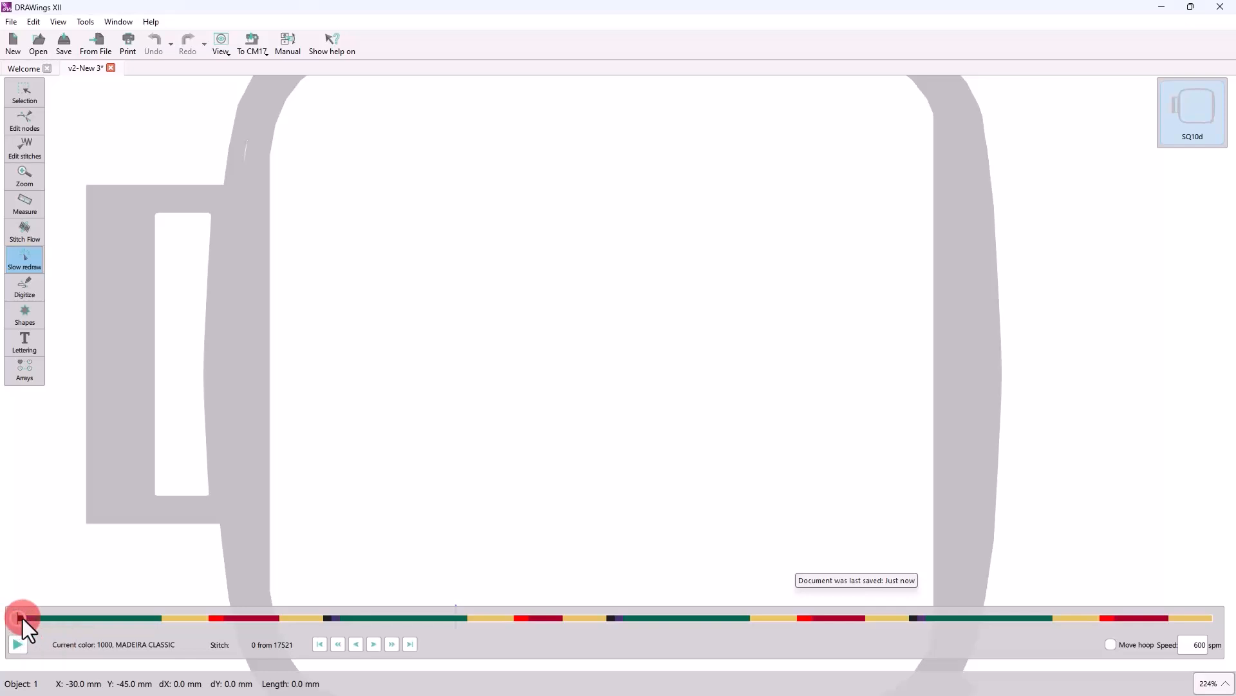
mouse_move(22, 618)
left_mouse_down()
mouse_move(604, 646)
mouse_move(971, 628)
left_mouse_up()
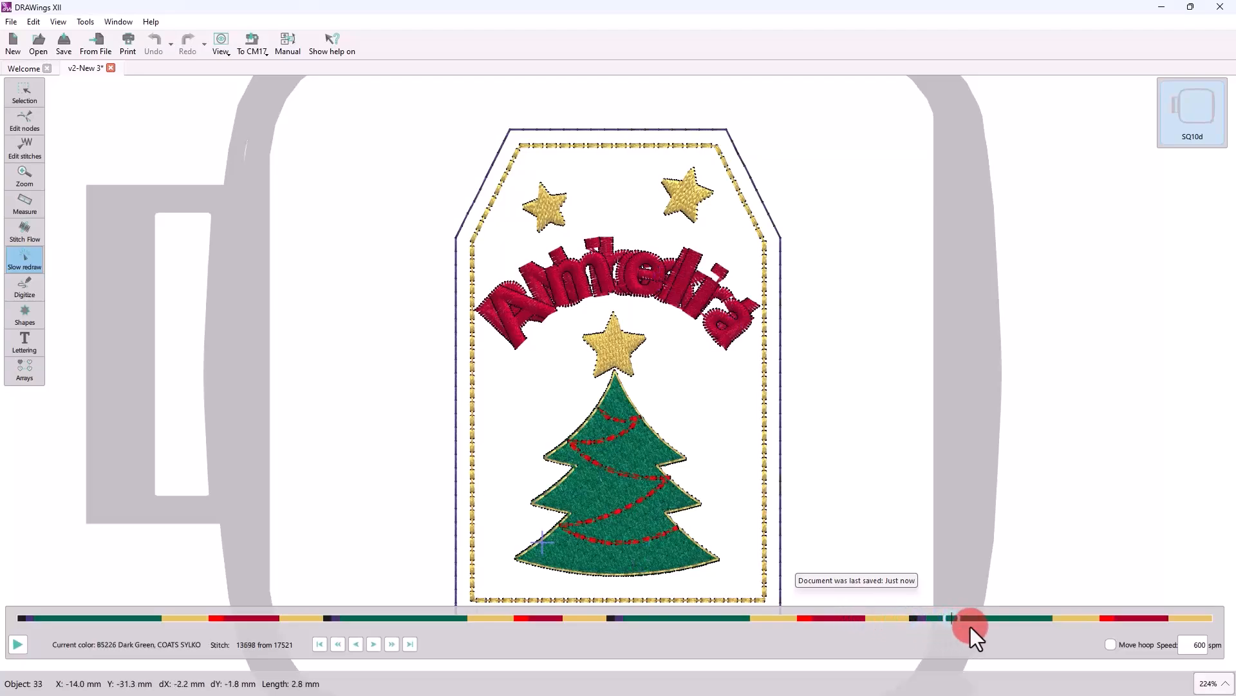